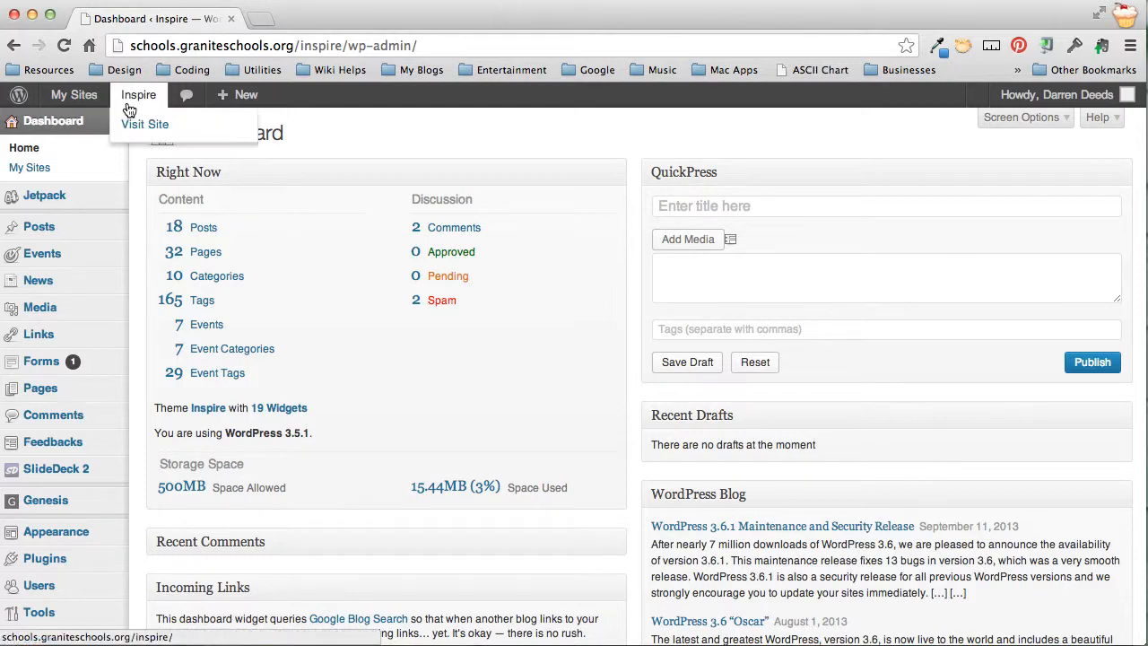
# Open the public Inspire site in a new tab and go to its Calendar page
pyautogui.rightClick(133, 99)
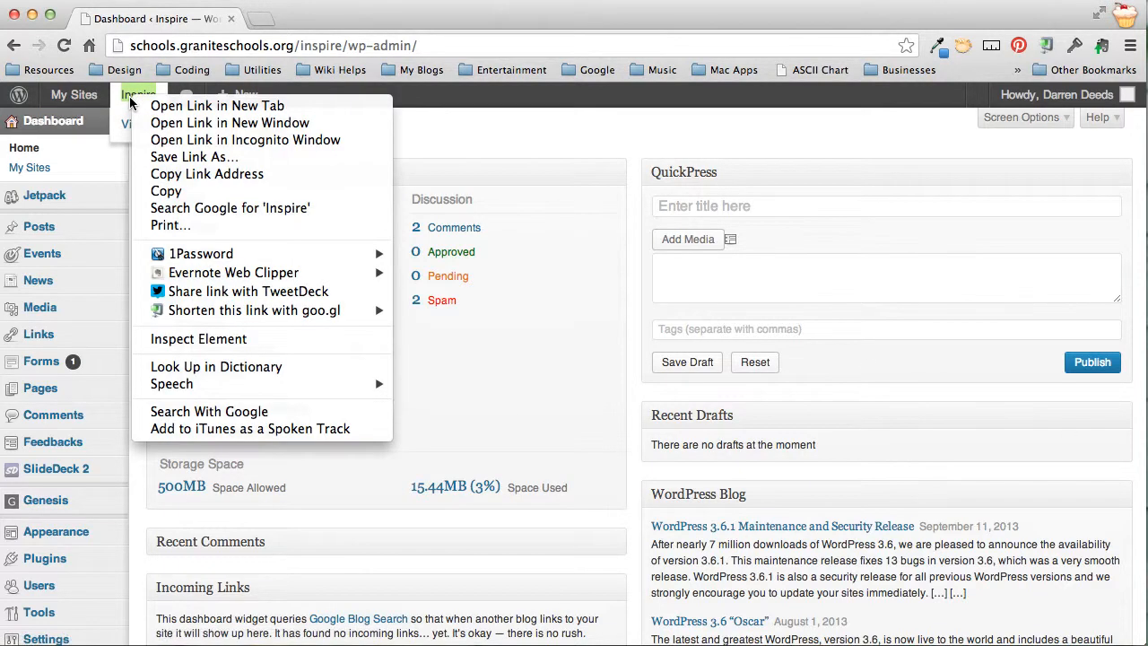
pyautogui.click(212, 107)
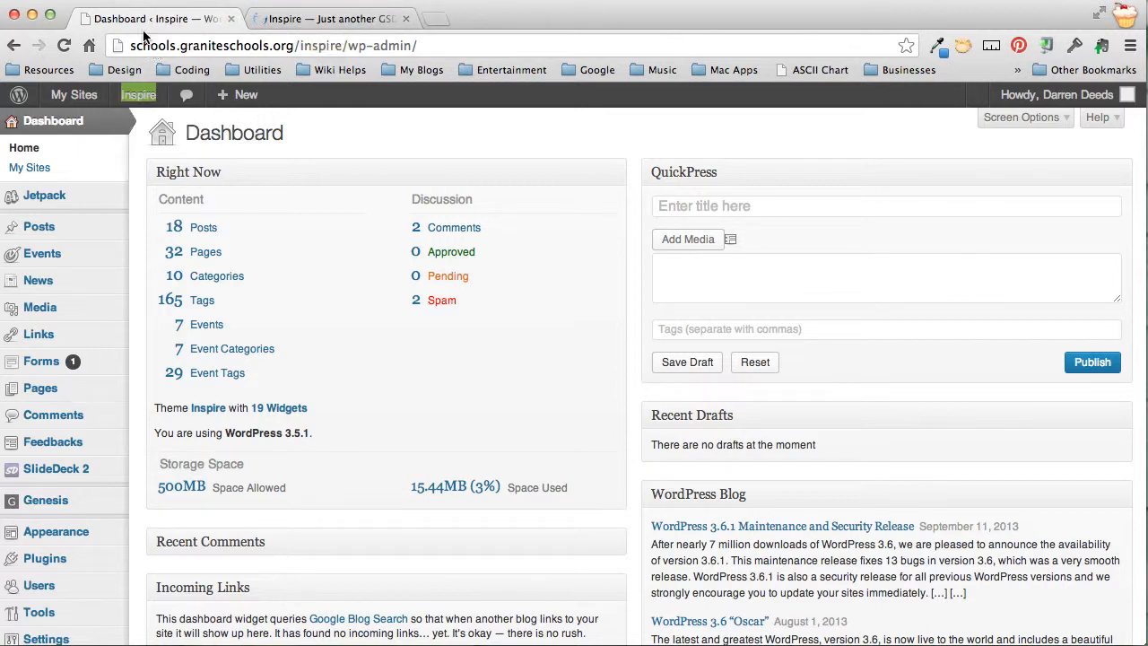
pyautogui.click(328, 20)
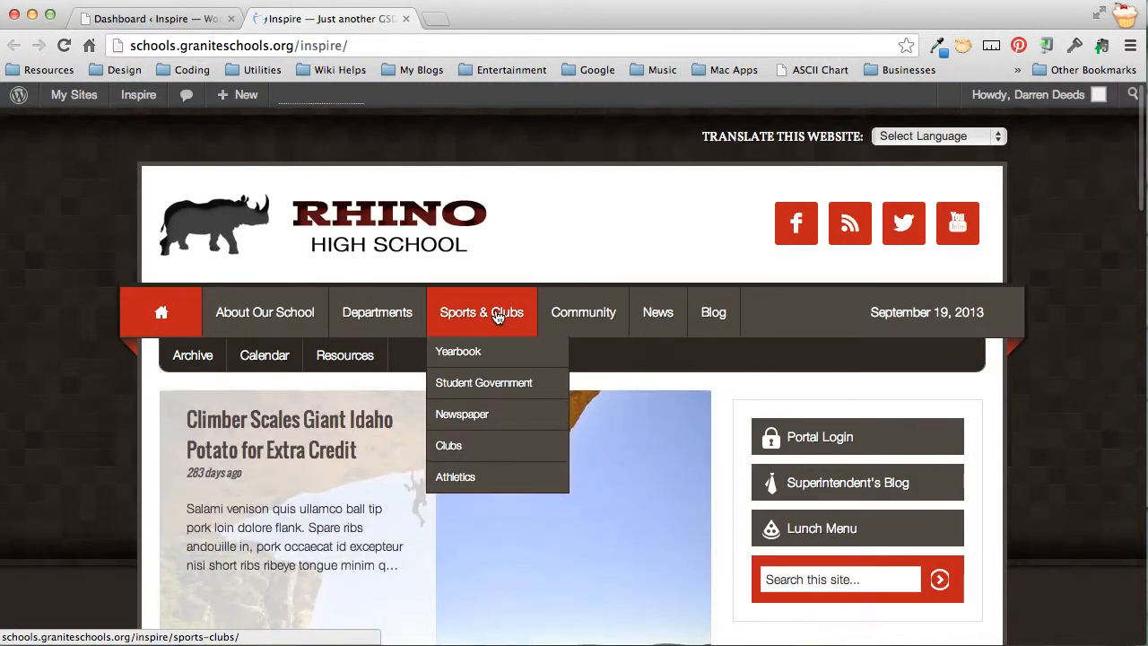
pyautogui.scroll(-3, 116, 384)
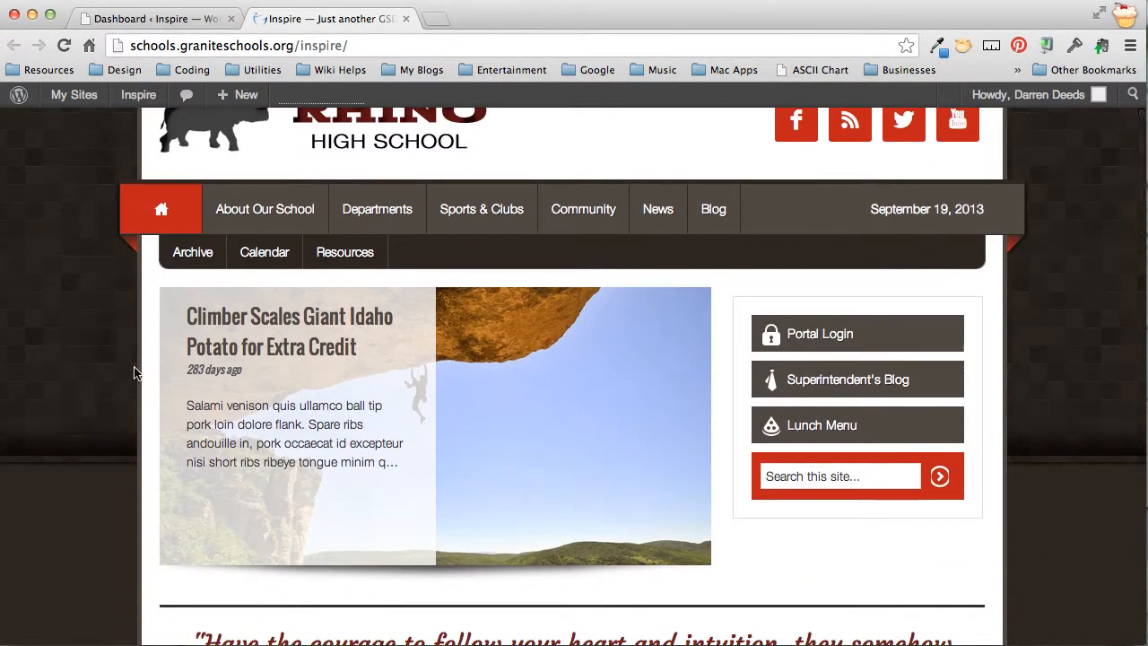
pyautogui.click(269, 256)
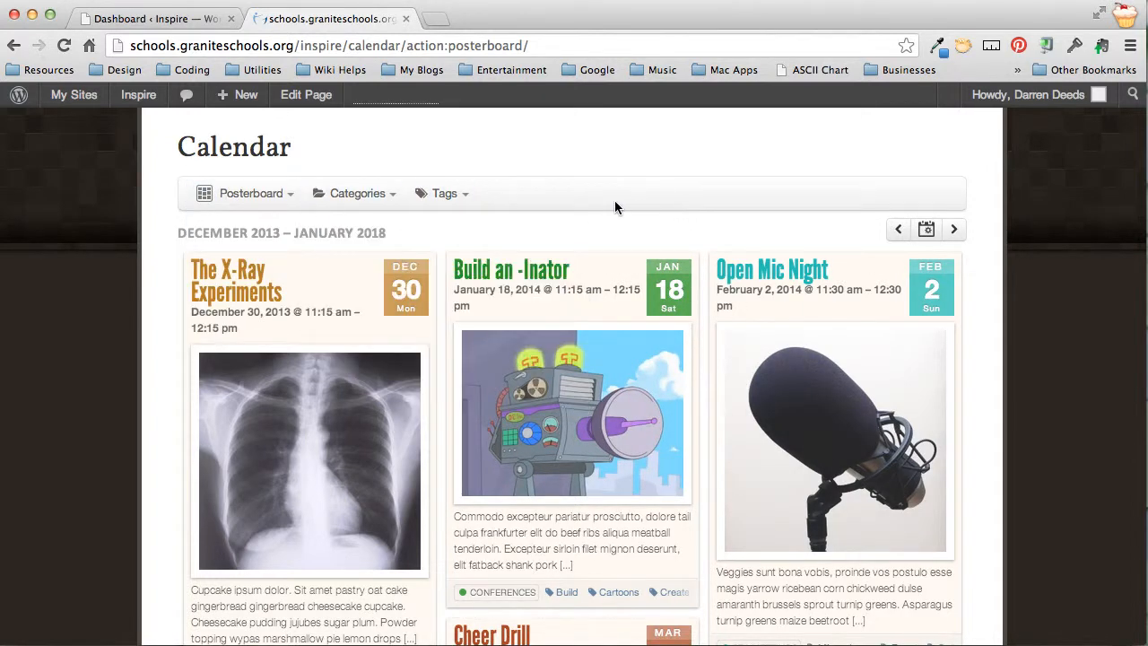
pyautogui.moveTo(255, 197)
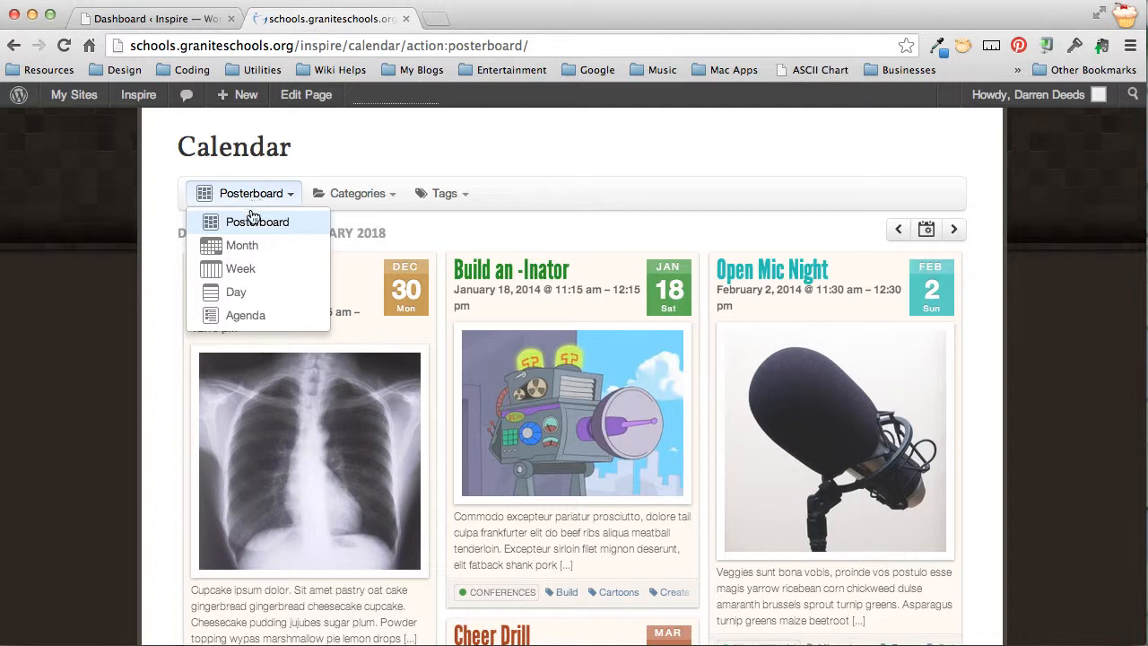
pyautogui.click(249, 253)
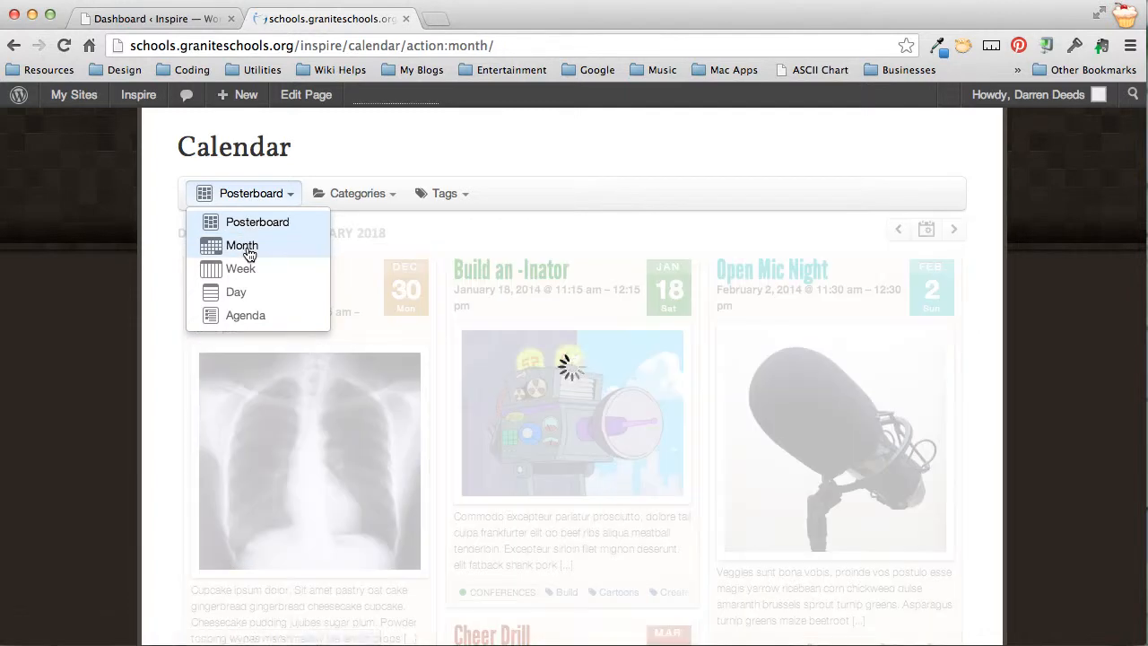
pyautogui.scroll(-3, 379, 429)
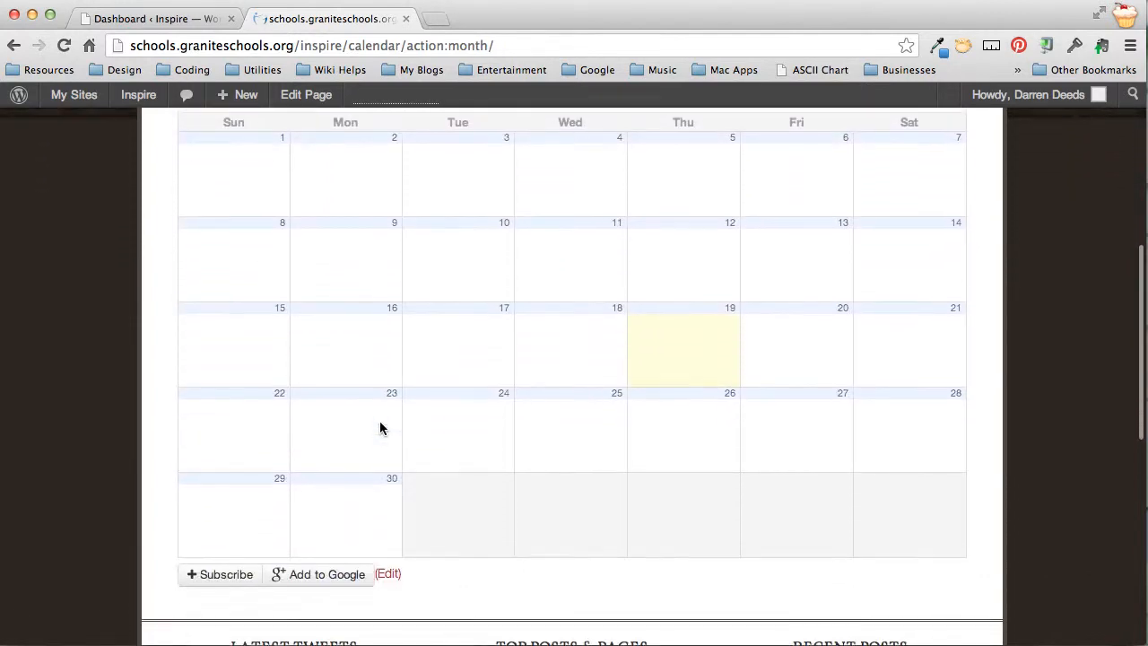
pyautogui.scroll(2, 379, 428)
pyautogui.scroll(1, 379, 429)
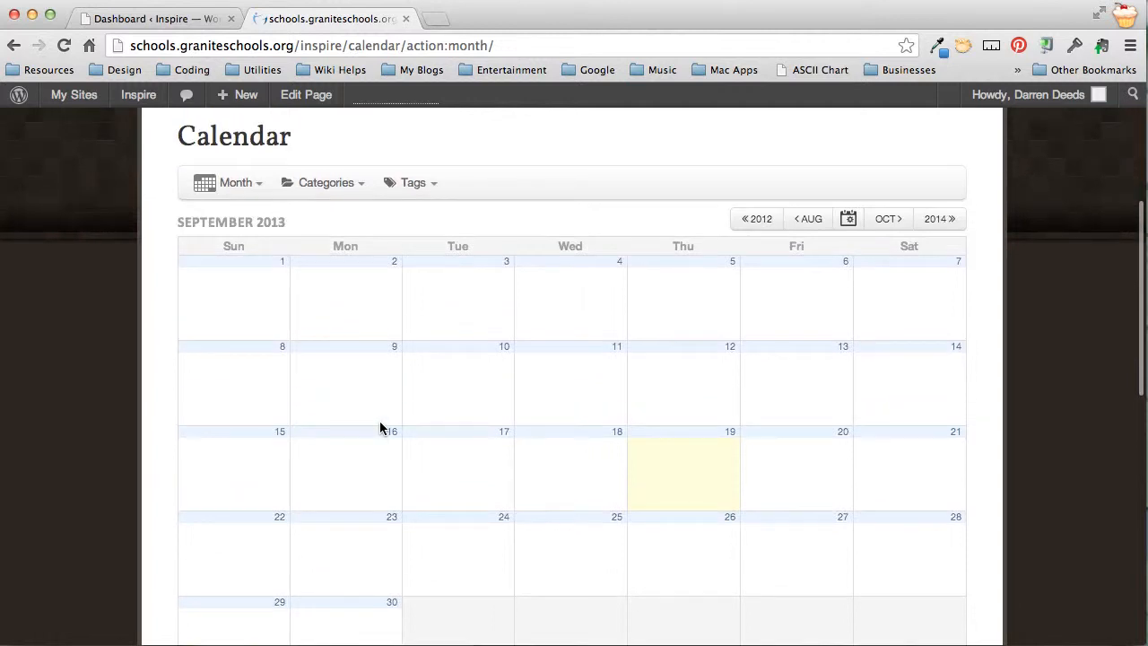
pyautogui.click(258, 183)
pyautogui.click(237, 268)
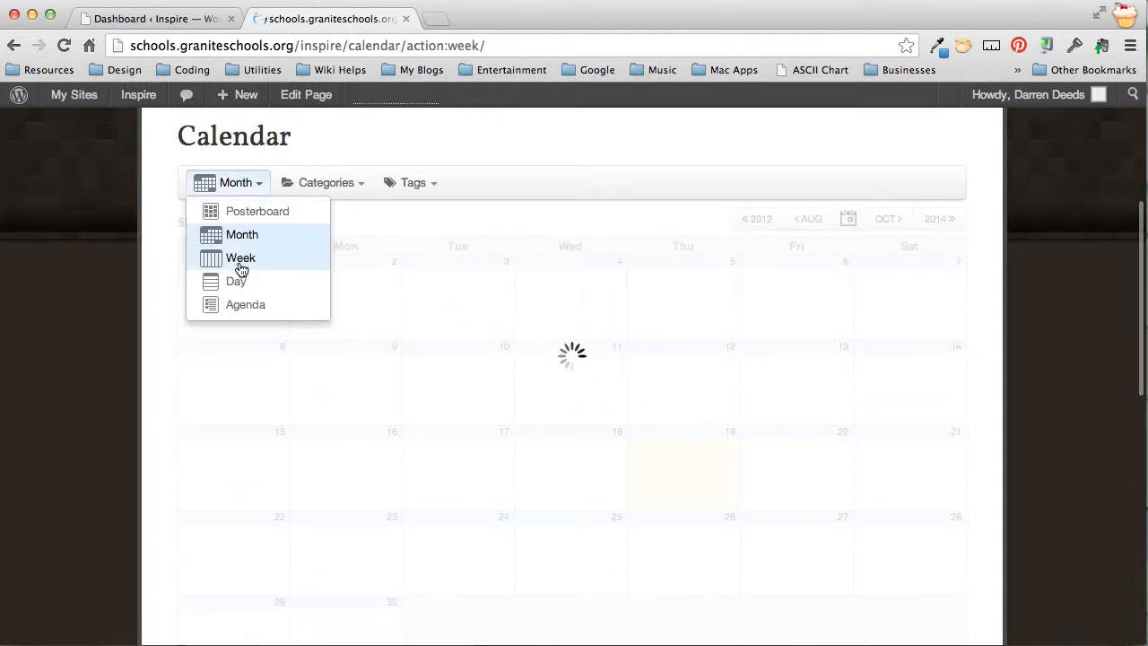
pyautogui.scroll(-2, 590, 369)
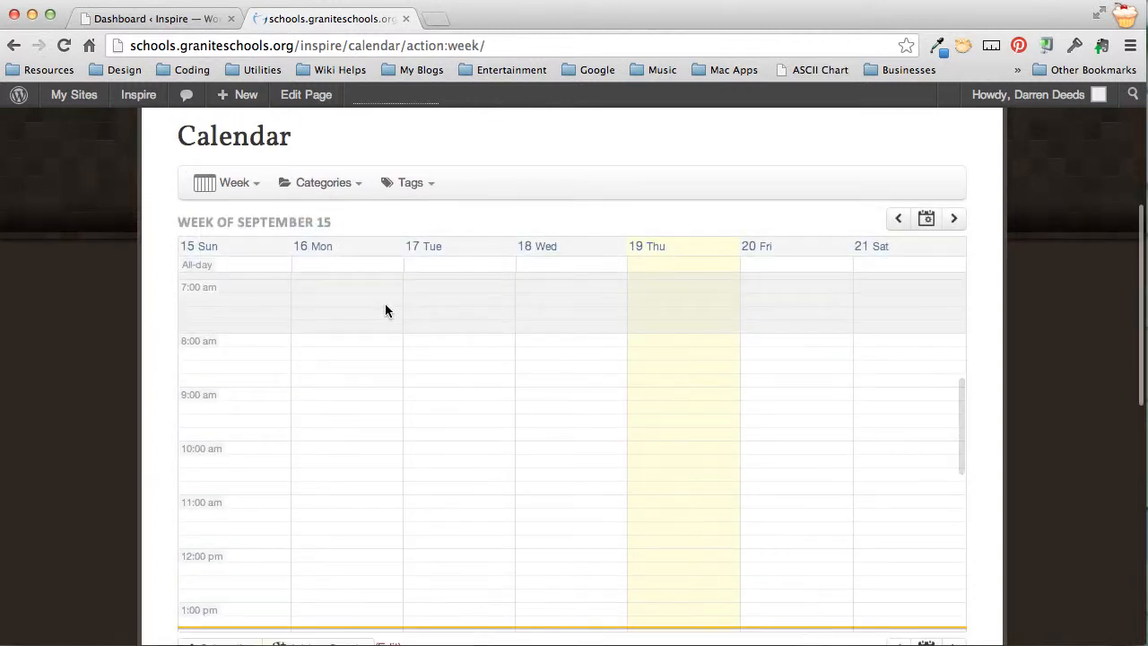
pyautogui.click(256, 183)
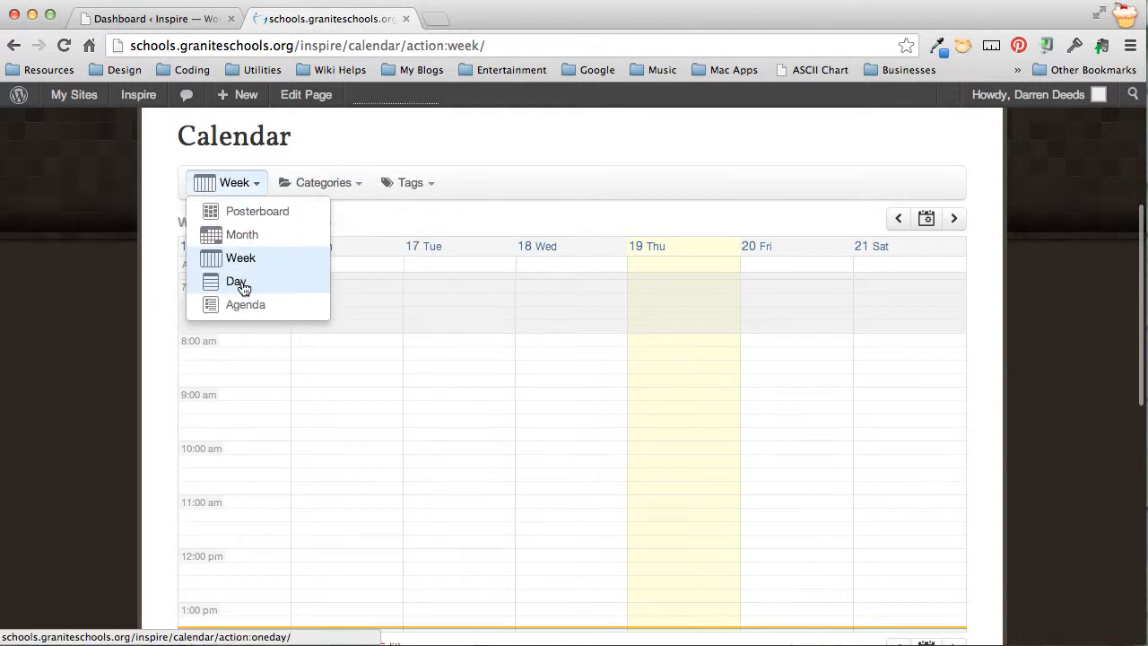
pyautogui.click(249, 215)
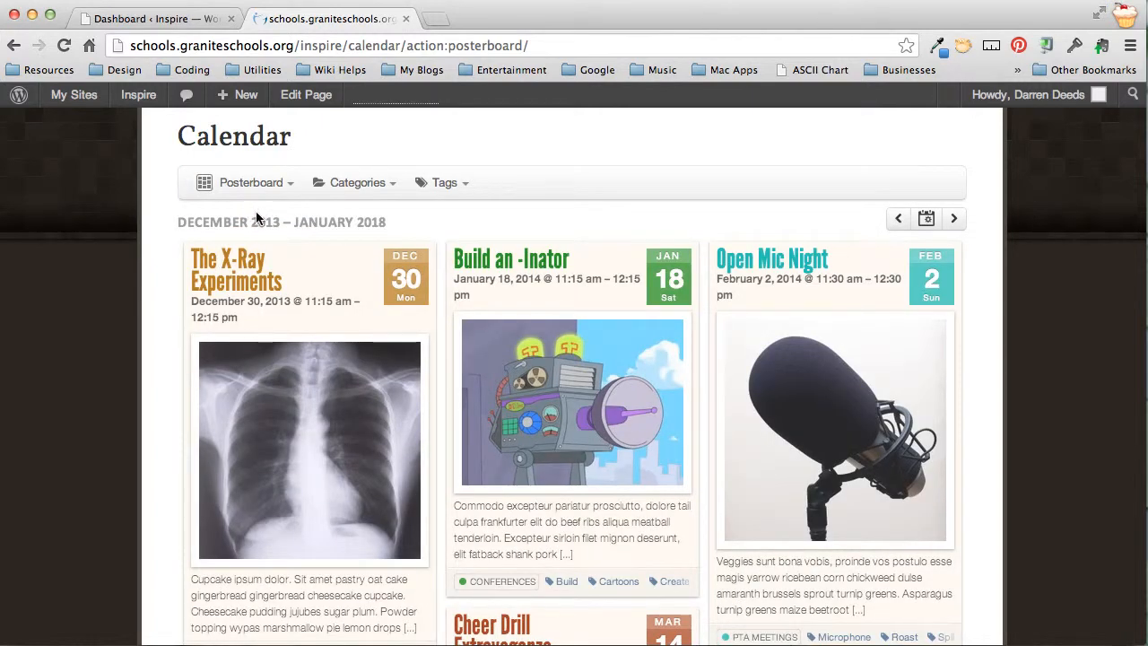
pyautogui.click(359, 183)
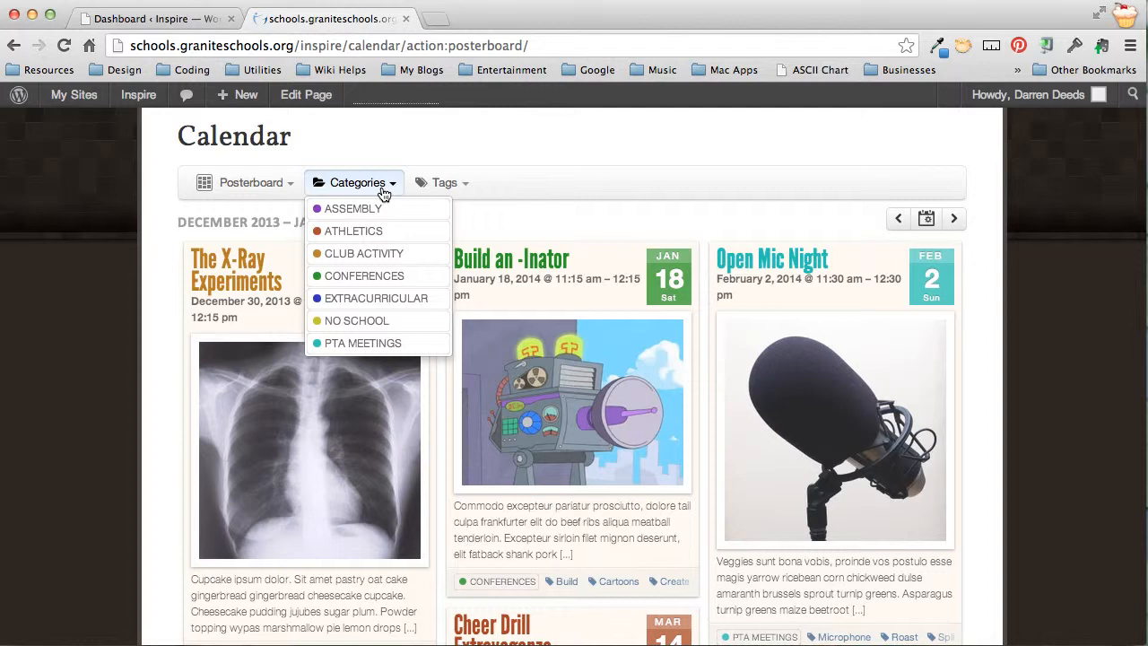
pyautogui.click(431, 183)
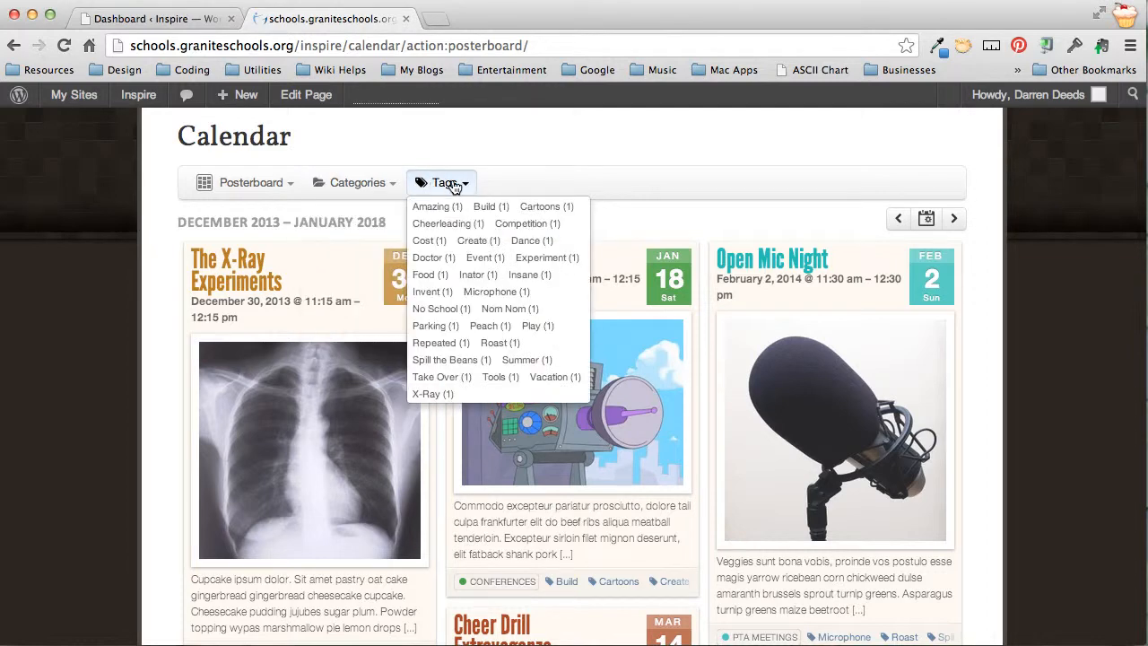
pyautogui.click(525, 161)
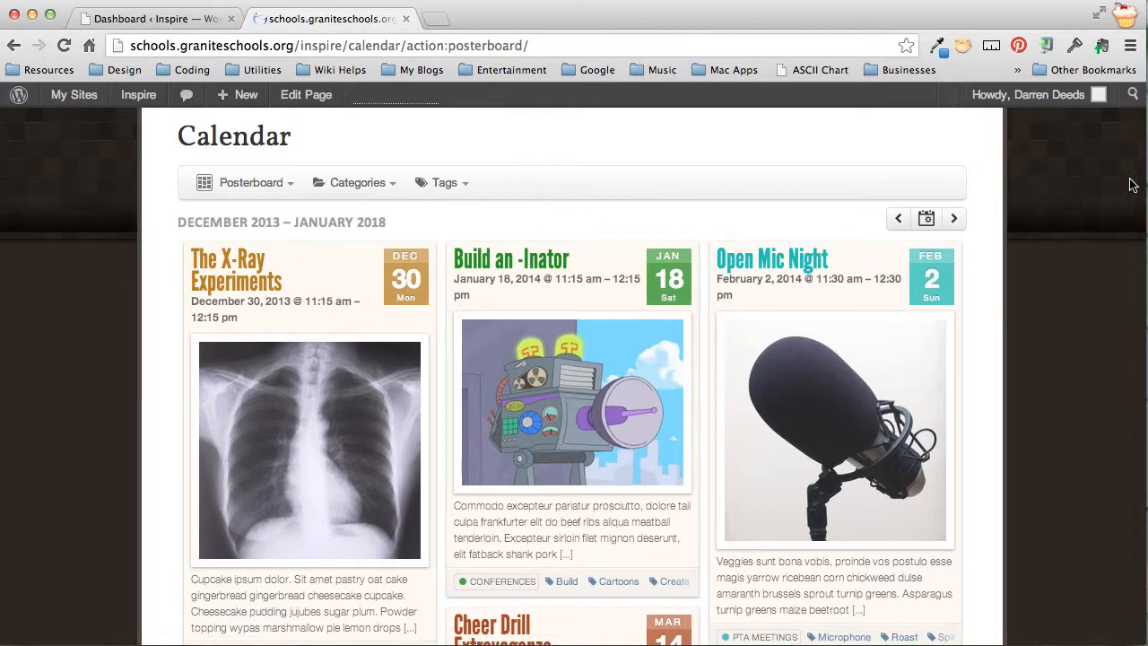
pyautogui.scroll(-20, 1078, 298)
pyautogui.scroll(-5, 1077, 298)
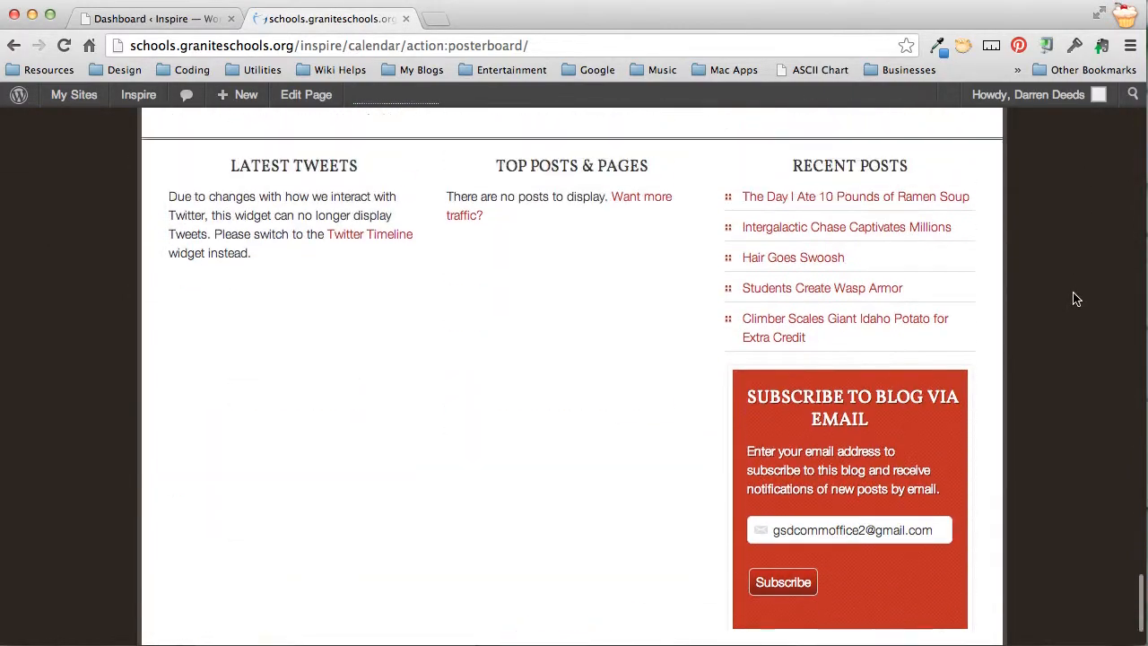
pyautogui.scroll(7, 1077, 299)
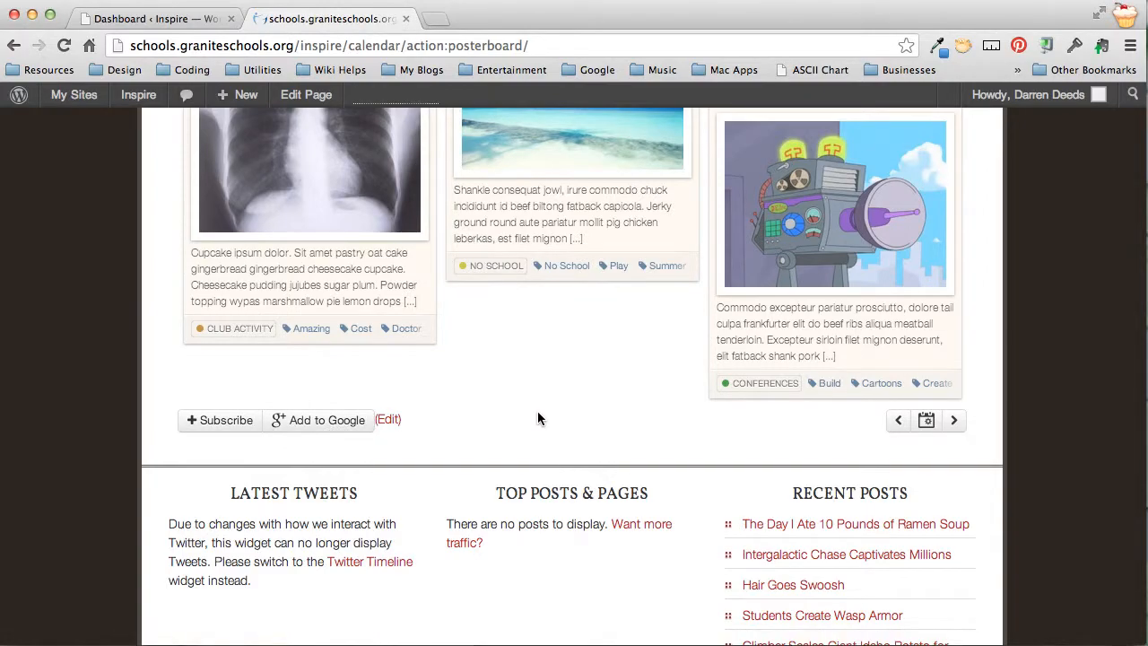
pyautogui.scroll(20, 538, 419)
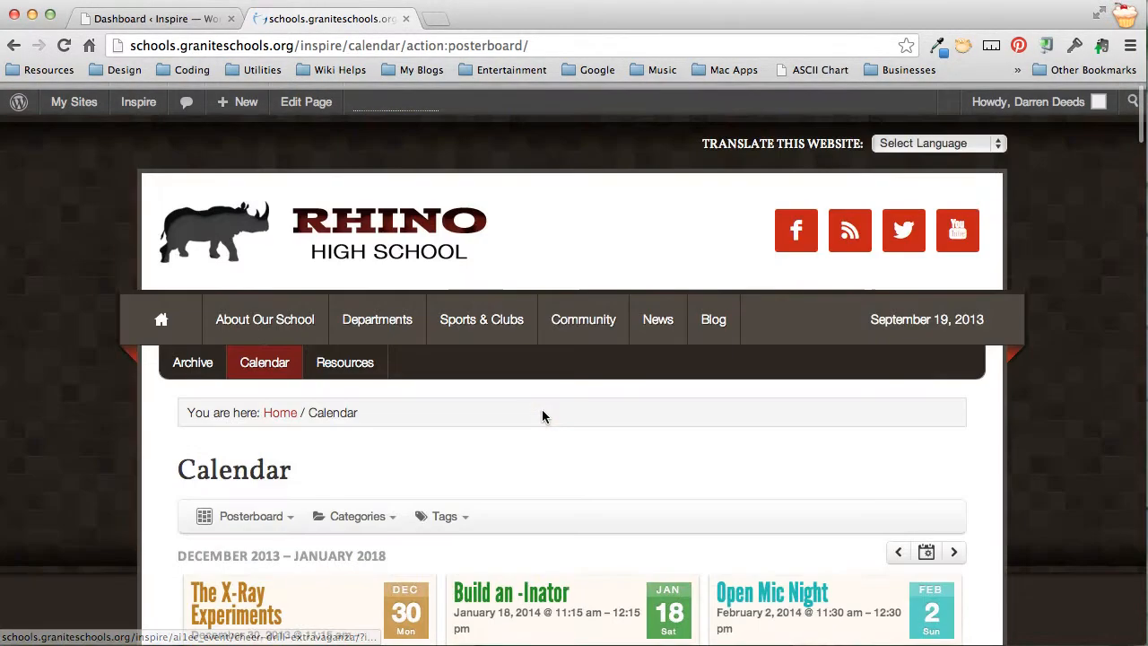
pyautogui.scroll(-8, 542, 413)
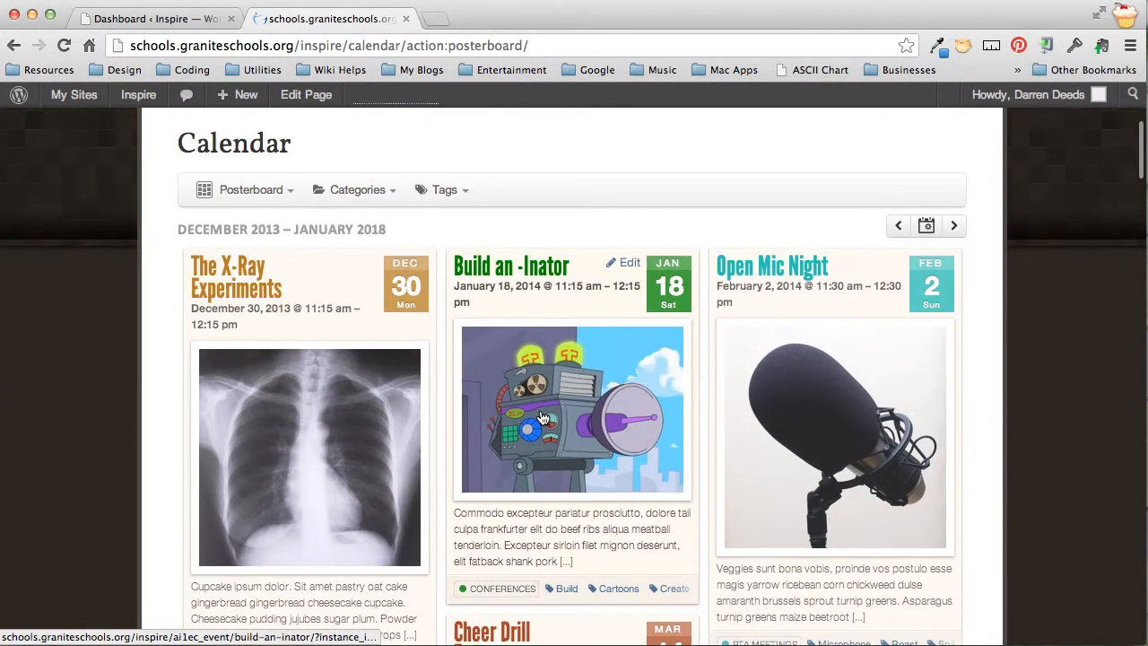
# Filter the calendar posterboard to the No School and Conferences event categories
pyautogui.click(359, 189)
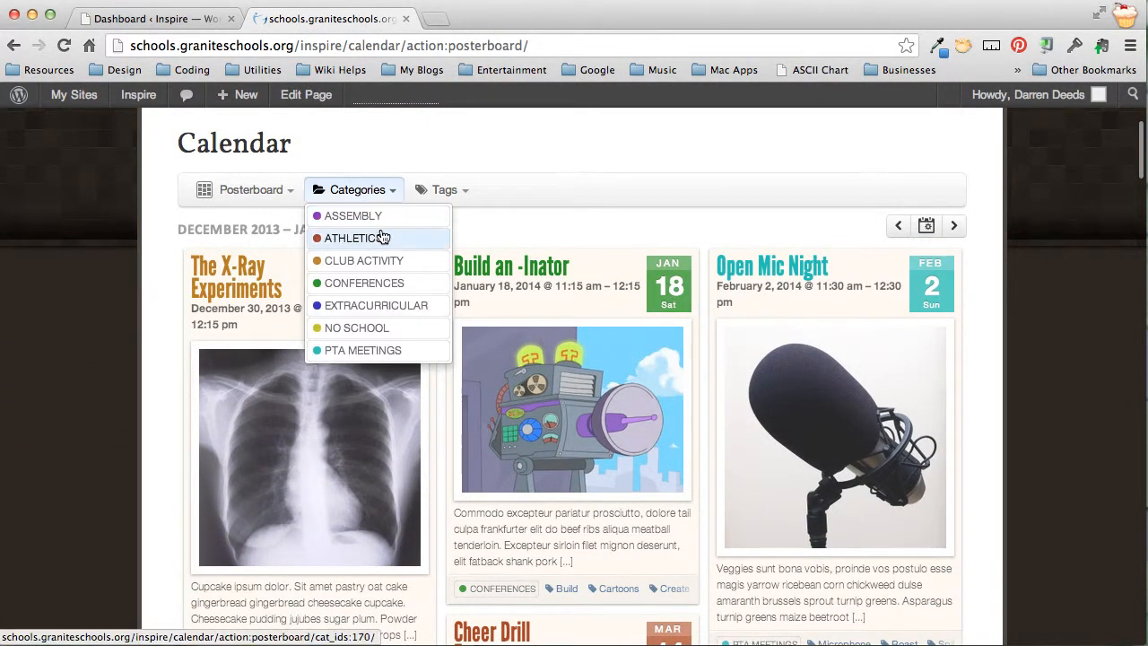
pyautogui.click(363, 329)
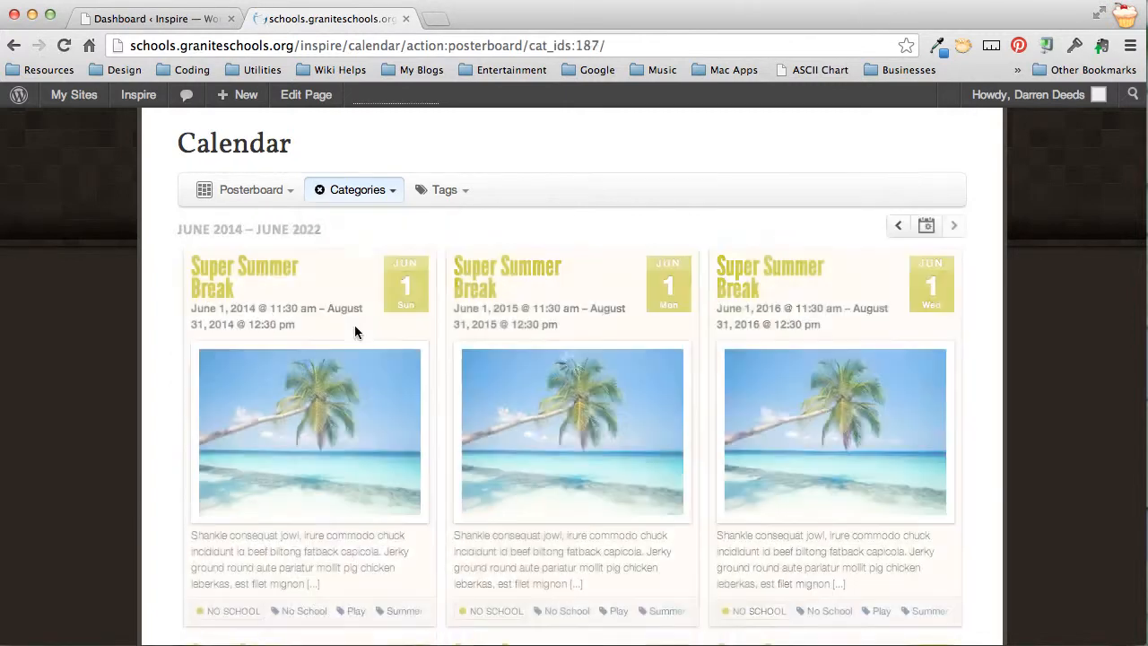
pyautogui.click(351, 190)
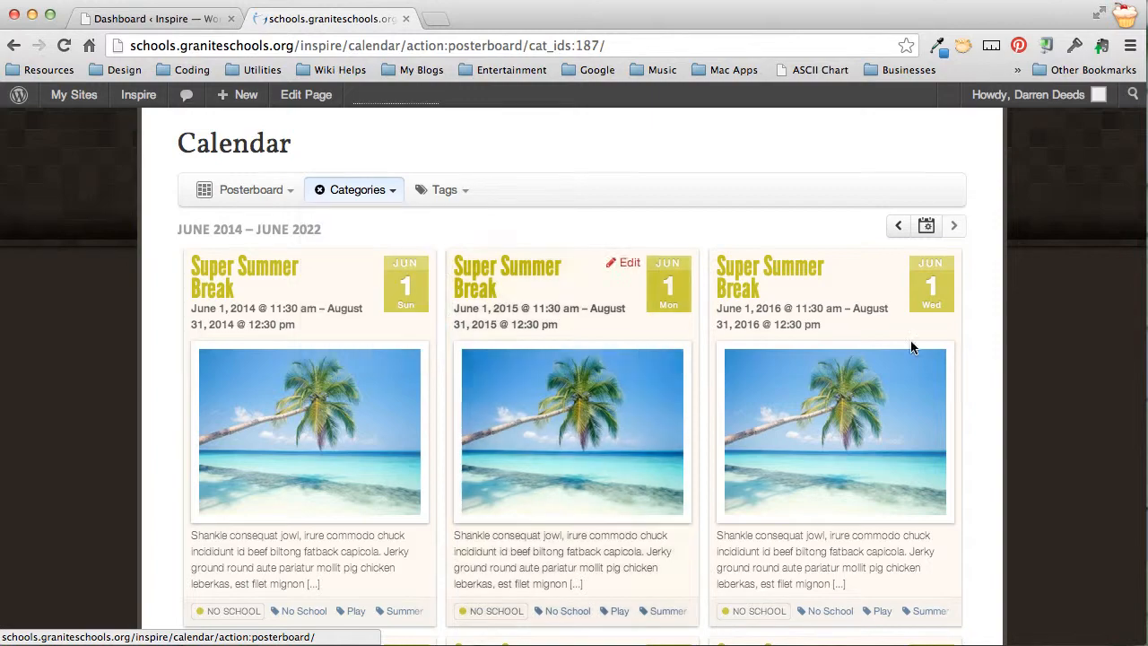
pyautogui.scroll(-5, 385, 267)
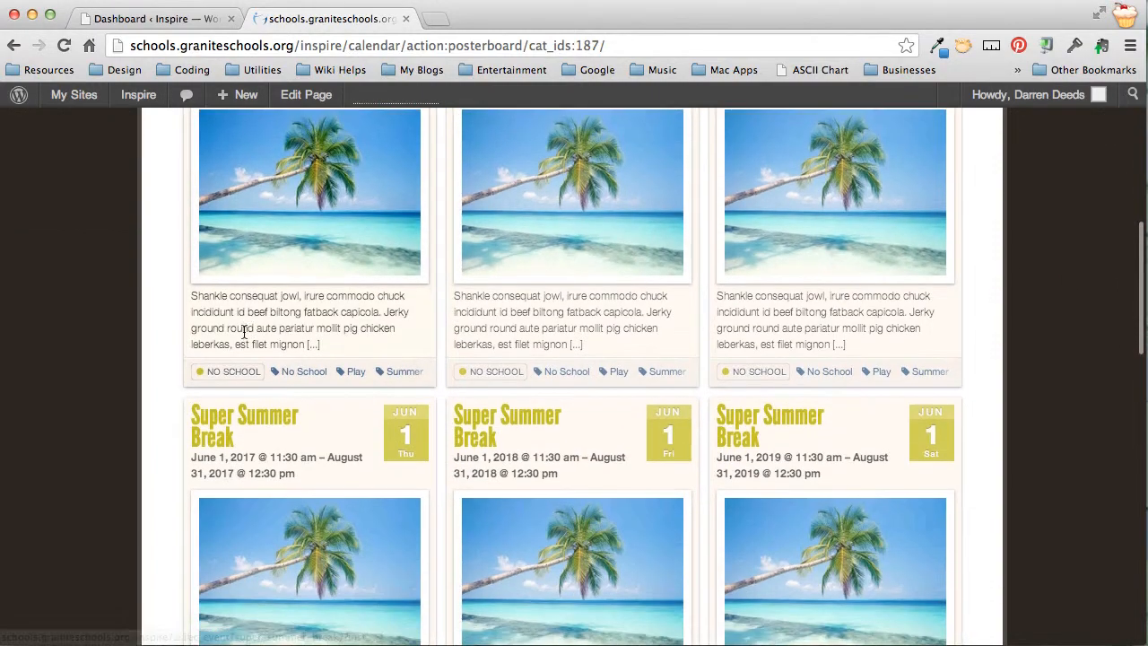
pyautogui.scroll(-8, 243, 323)
pyautogui.scroll(-10, 274, 356)
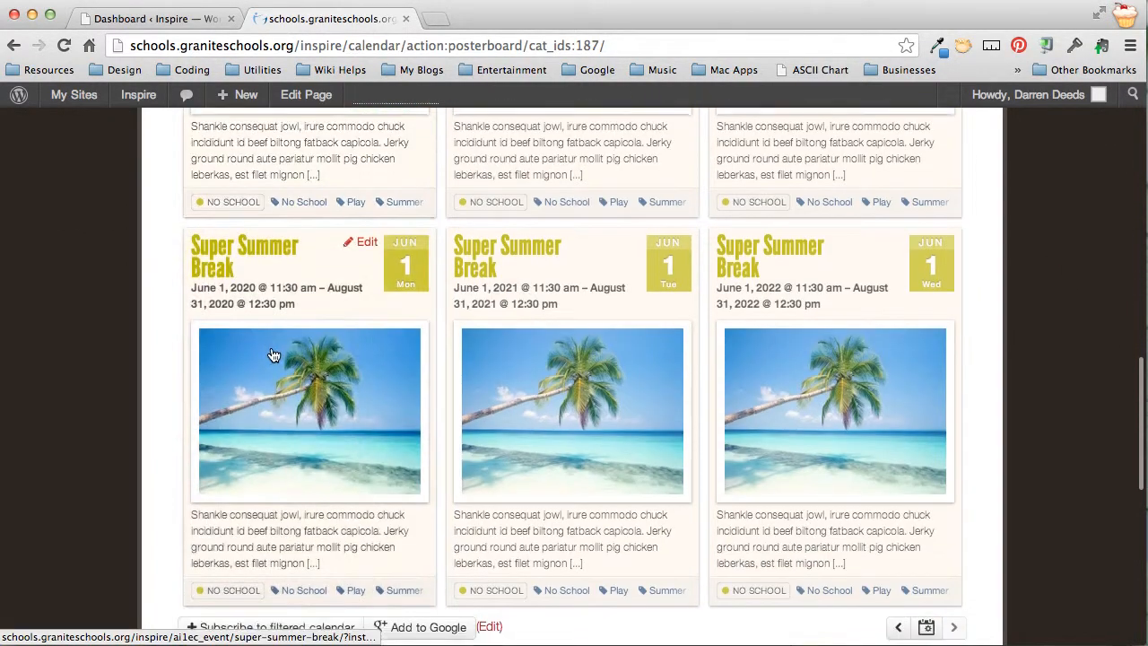
pyautogui.scroll(6, 271, 350)
pyautogui.scroll(1, 270, 347)
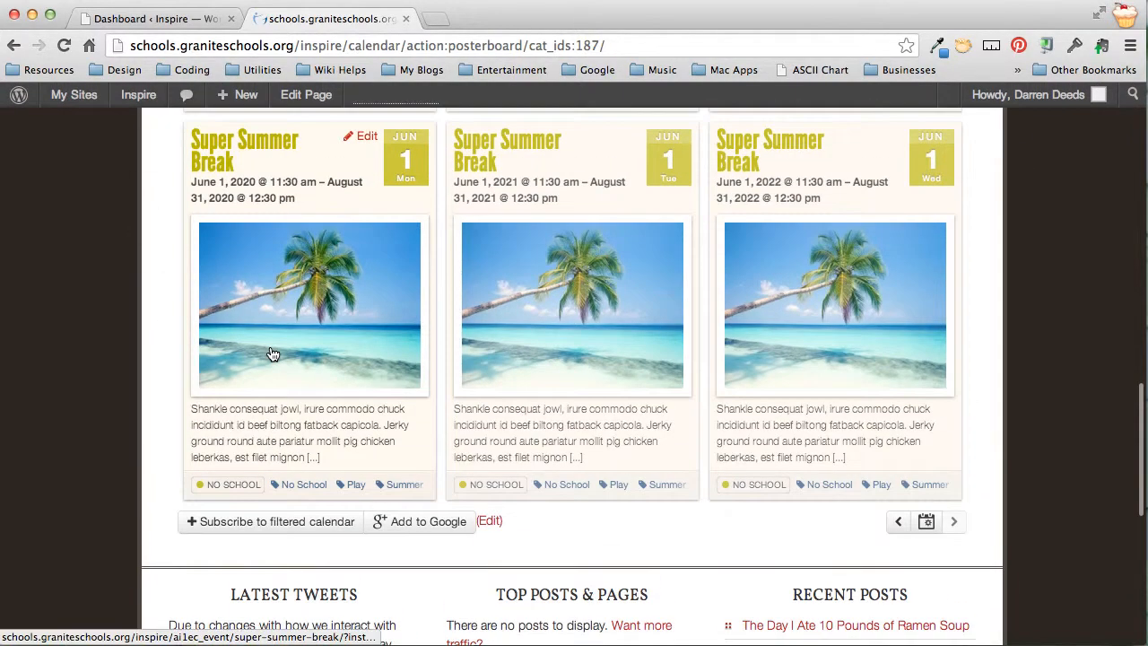
pyautogui.scroll(15, 270, 347)
pyautogui.scroll(-6, 270, 356)
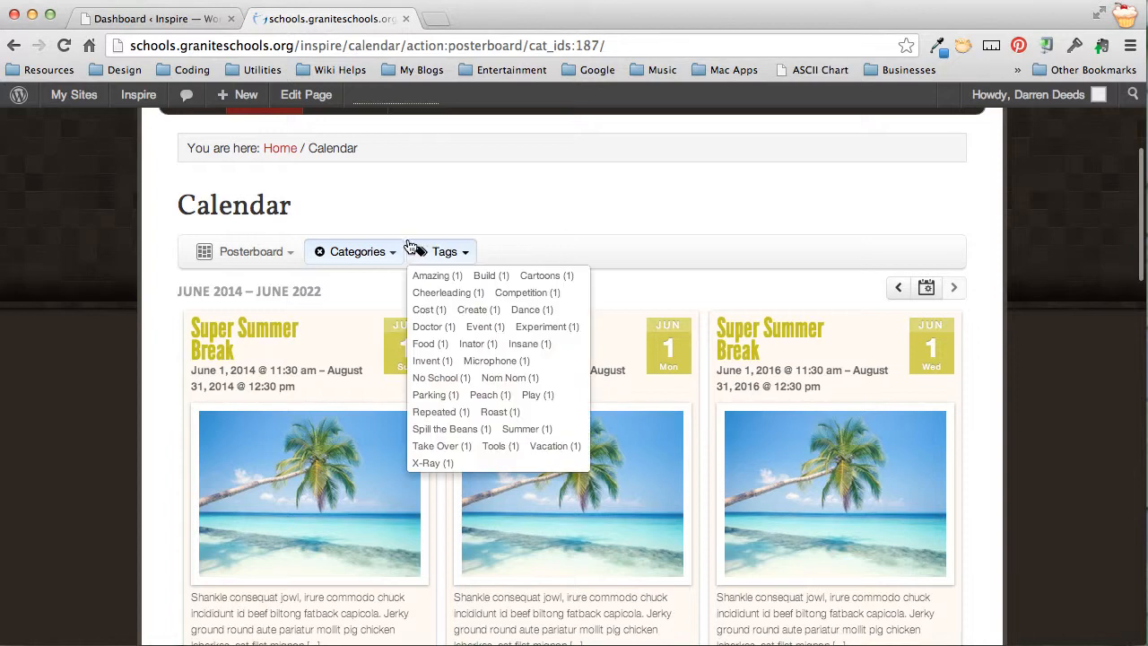
pyautogui.moveTo(391, 253)
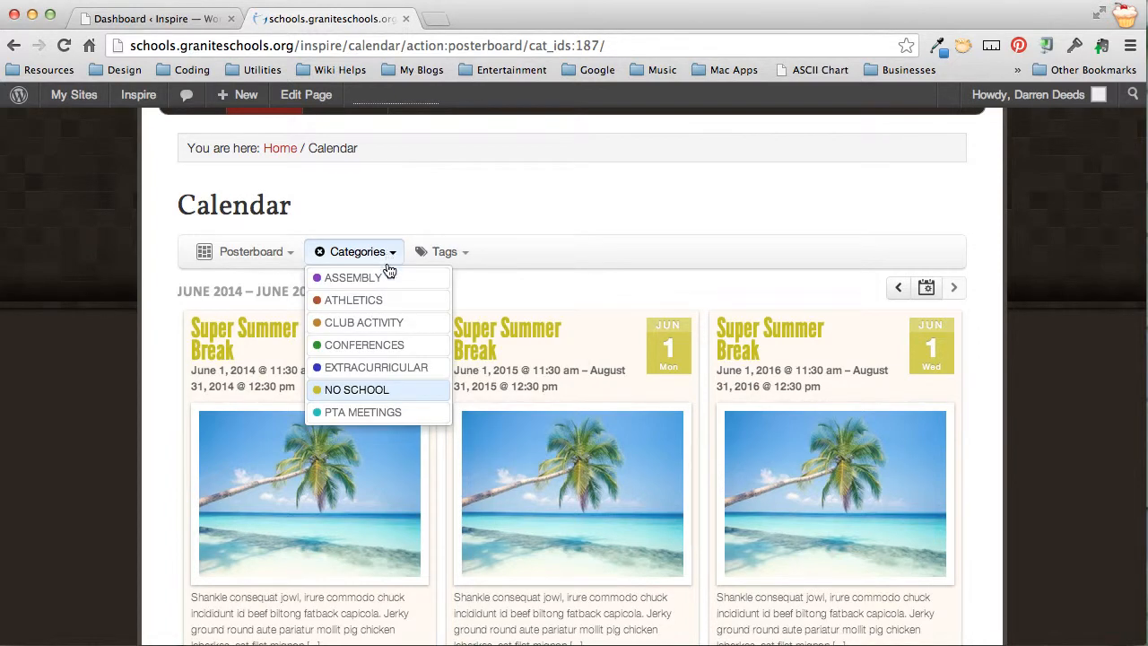
pyautogui.click(366, 346)
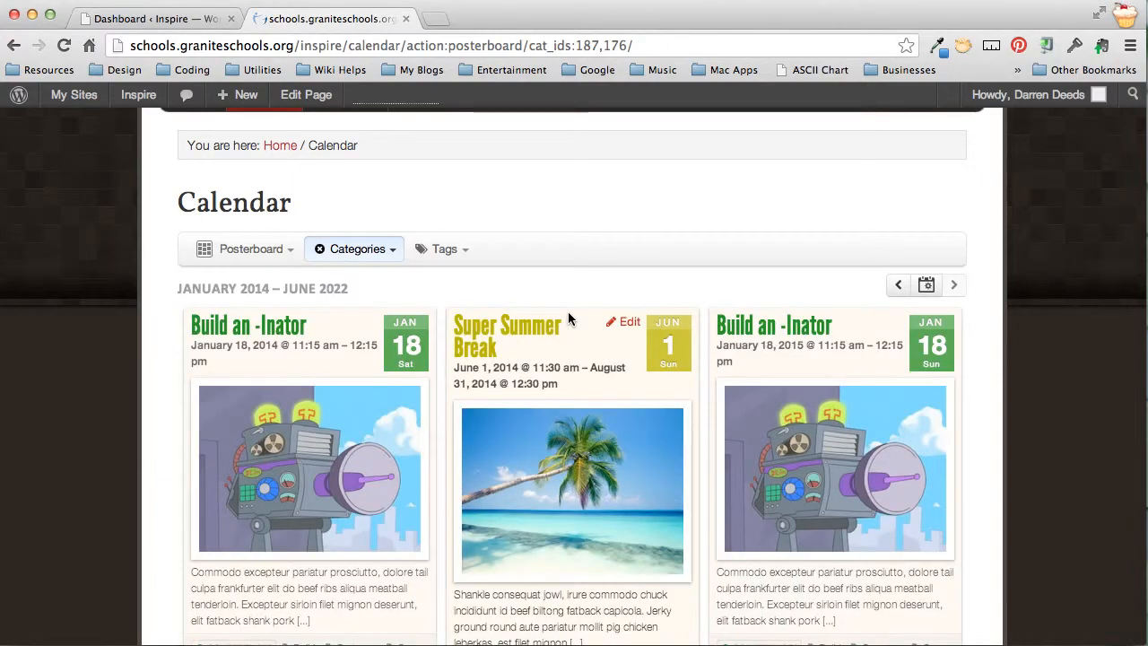
# Scroll the filtered posterboard down to its final 2022 events
pyautogui.scroll(-15, 1005, 322)
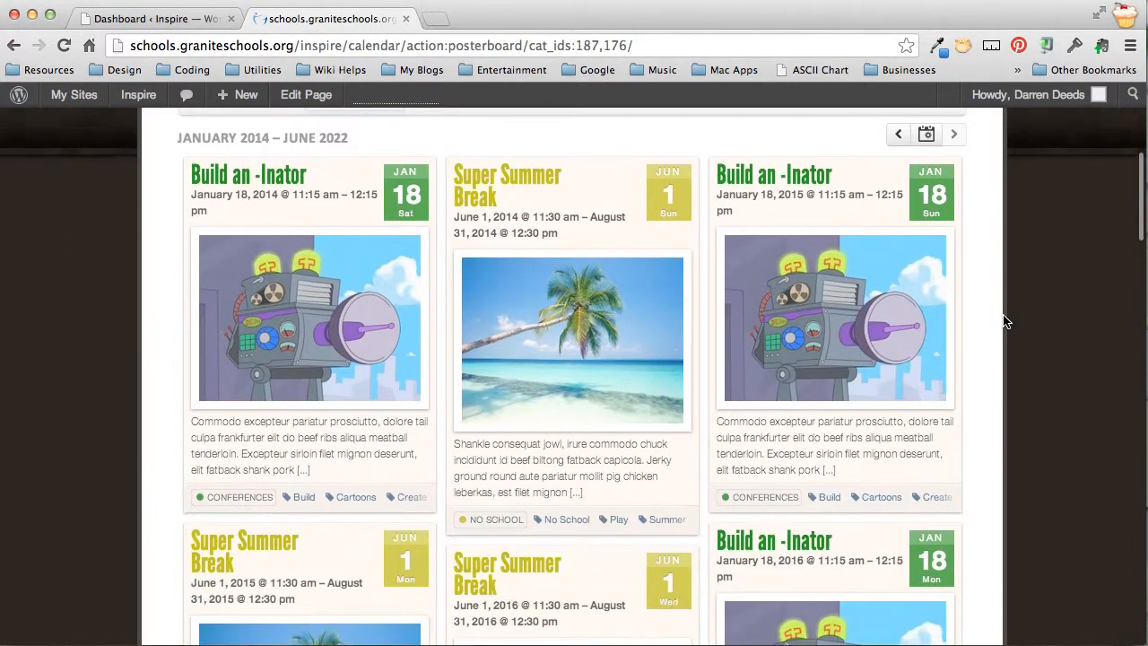
pyautogui.scroll(-15, 1005, 322)
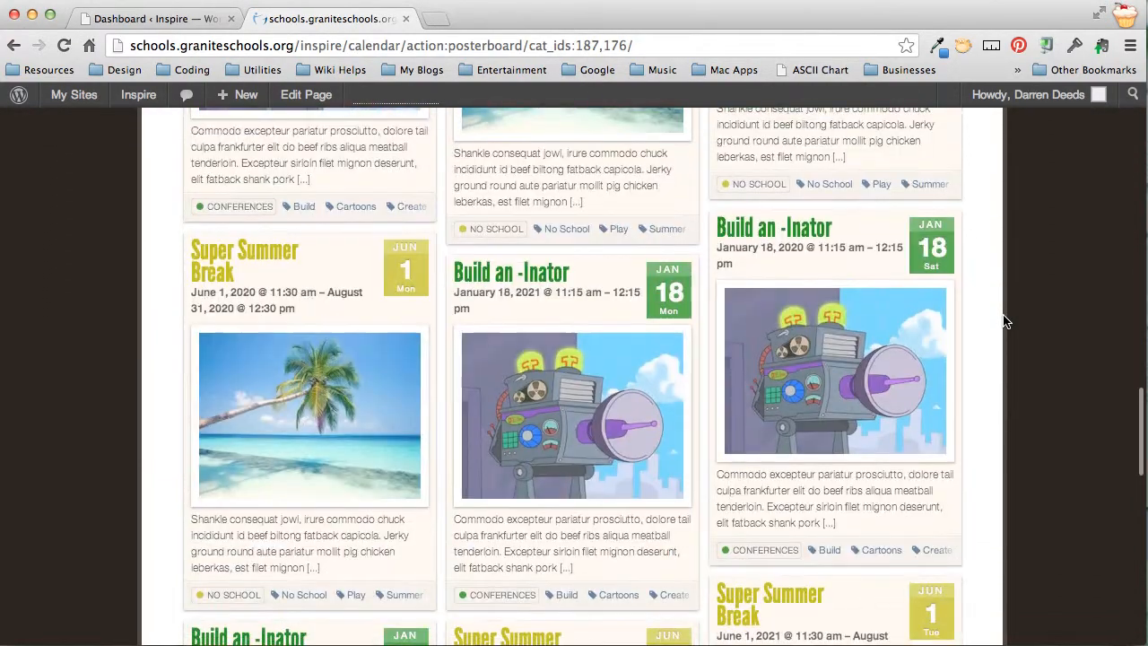
pyautogui.scroll(3, 1005, 320)
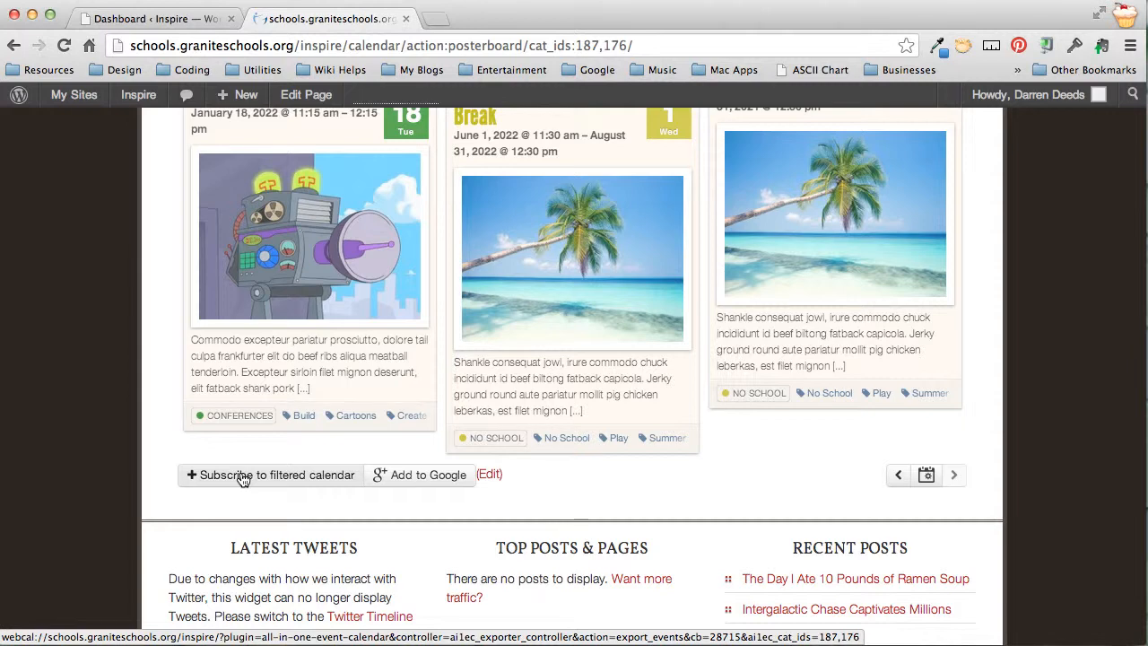
pyautogui.scroll(3, 772, 471)
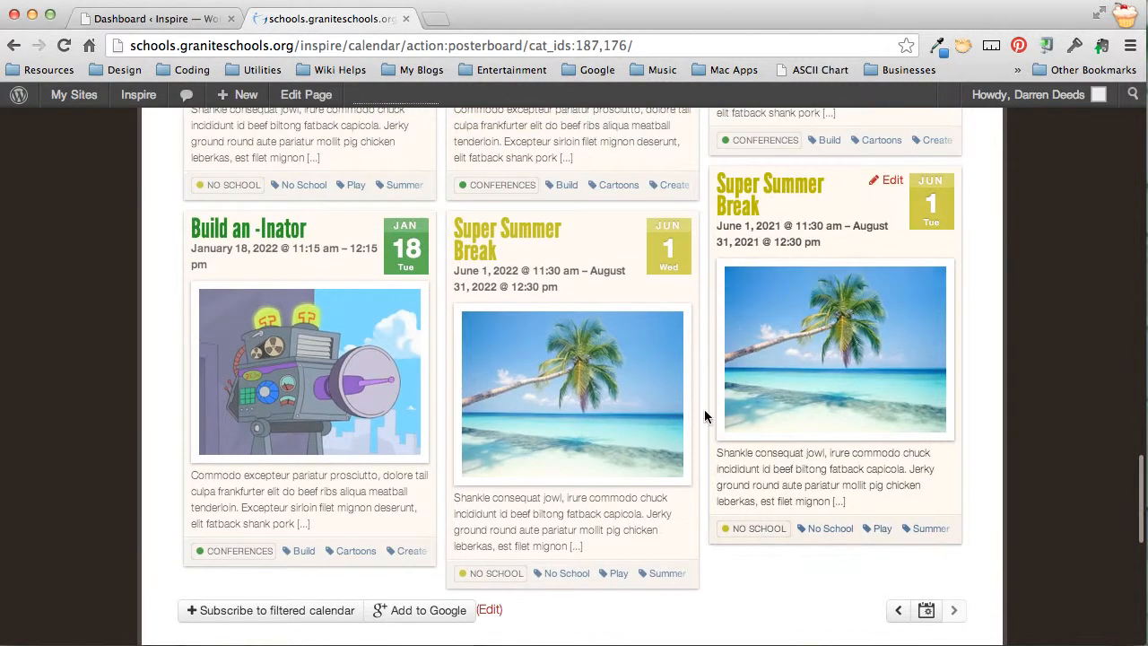
# Read through the 2022 Super Summer Break event page, then go back to the calendar
pyautogui.click(499, 242)
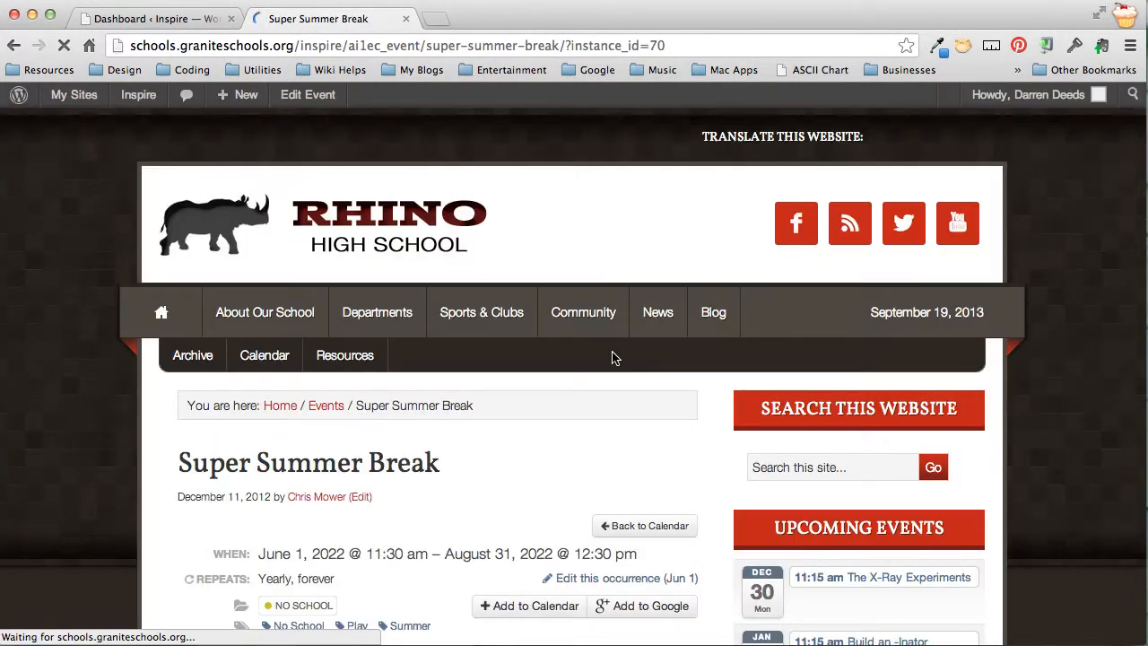
pyautogui.scroll(-3, 202, 394)
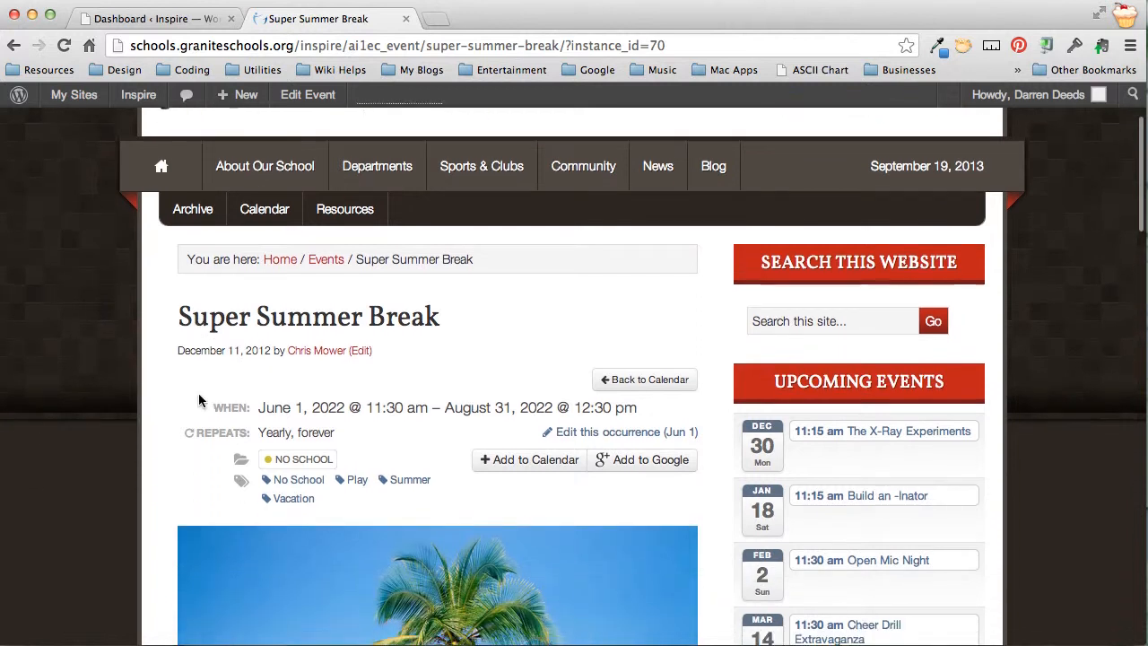
pyautogui.scroll(-2, 199, 399)
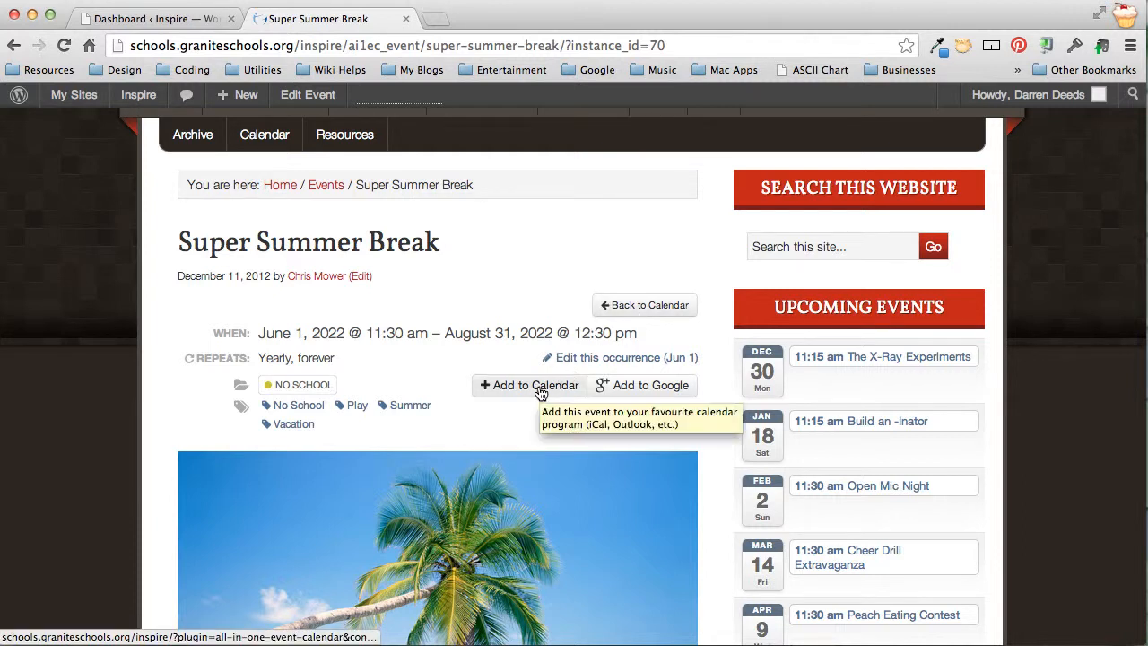
pyautogui.scroll(-5, 541, 395)
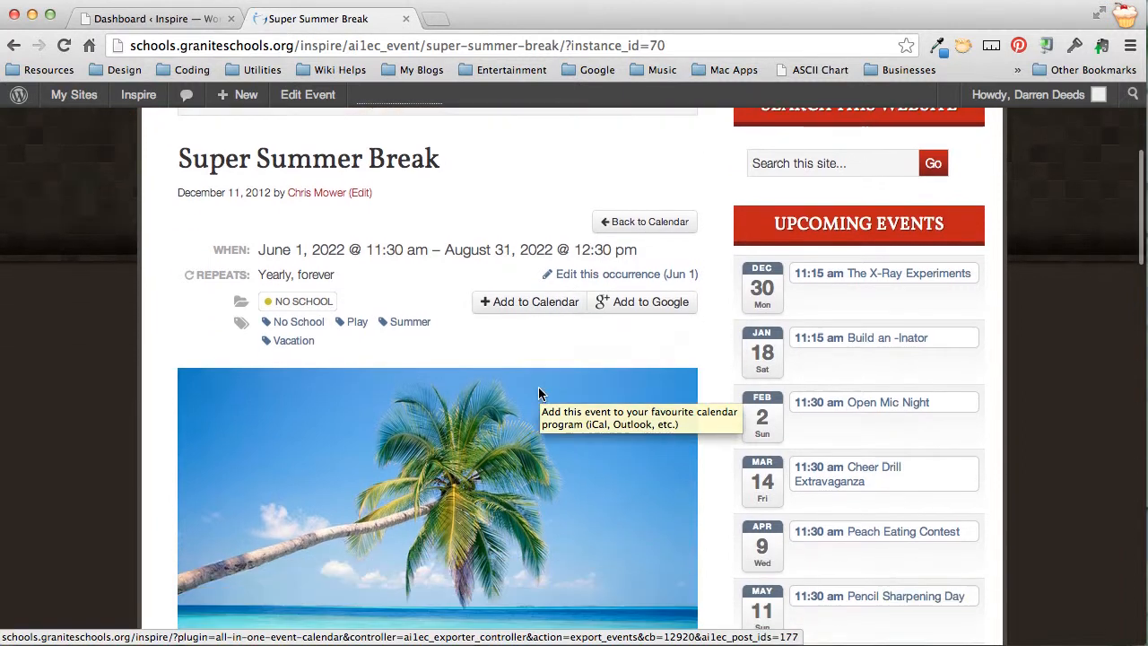
pyautogui.scroll(-4, 544, 399)
pyautogui.scroll(5, 543, 399)
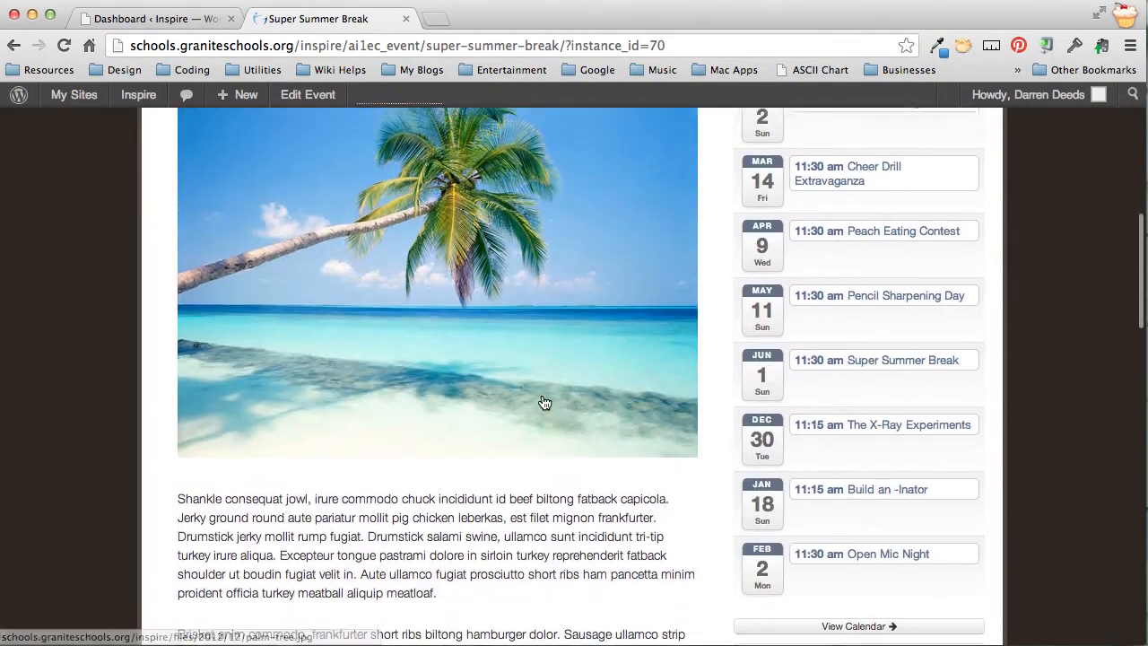
pyautogui.scroll(-2, 521, 404)
pyautogui.scroll(-2, 449, 472)
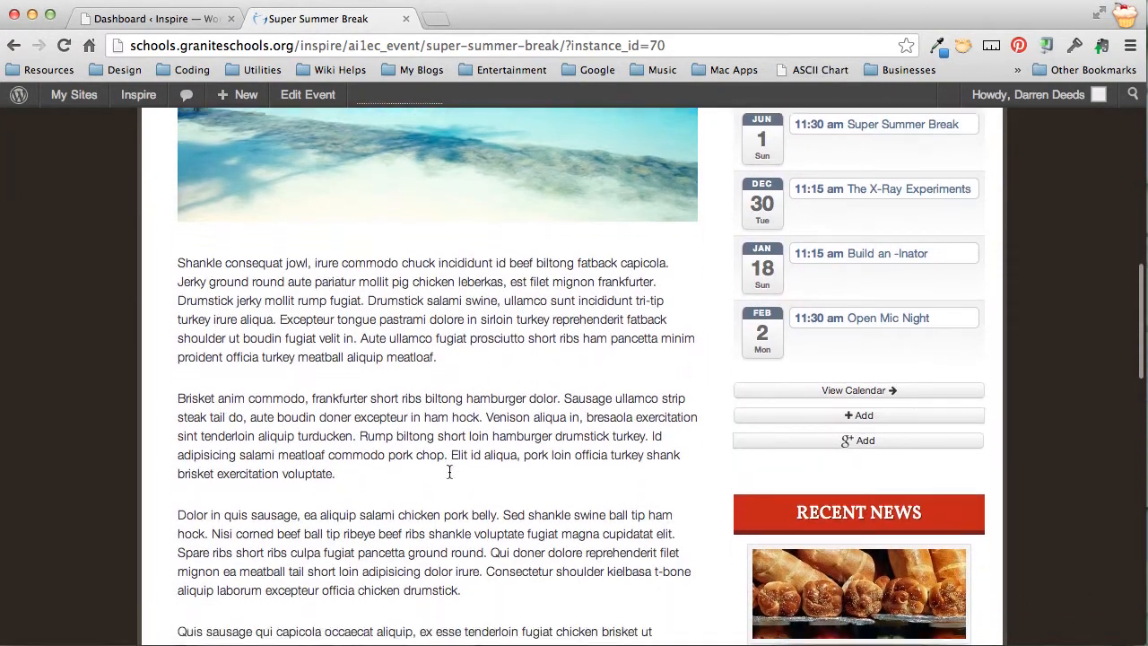
pyautogui.scroll(5, 453, 476)
pyautogui.scroll(7, 453, 475)
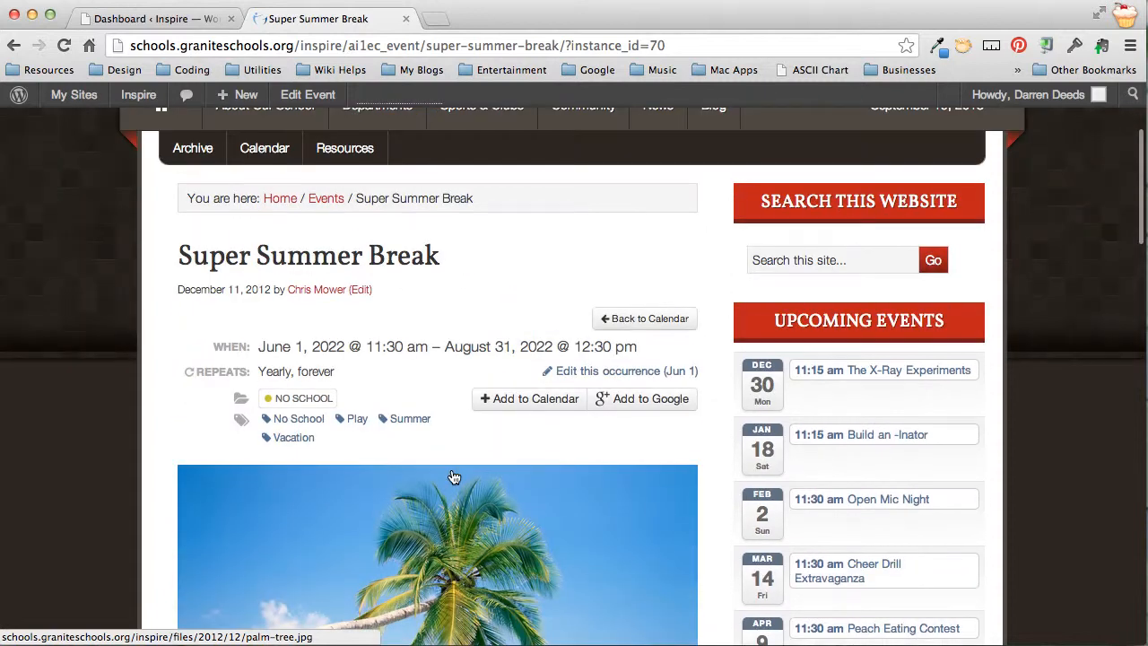
pyautogui.click(663, 325)
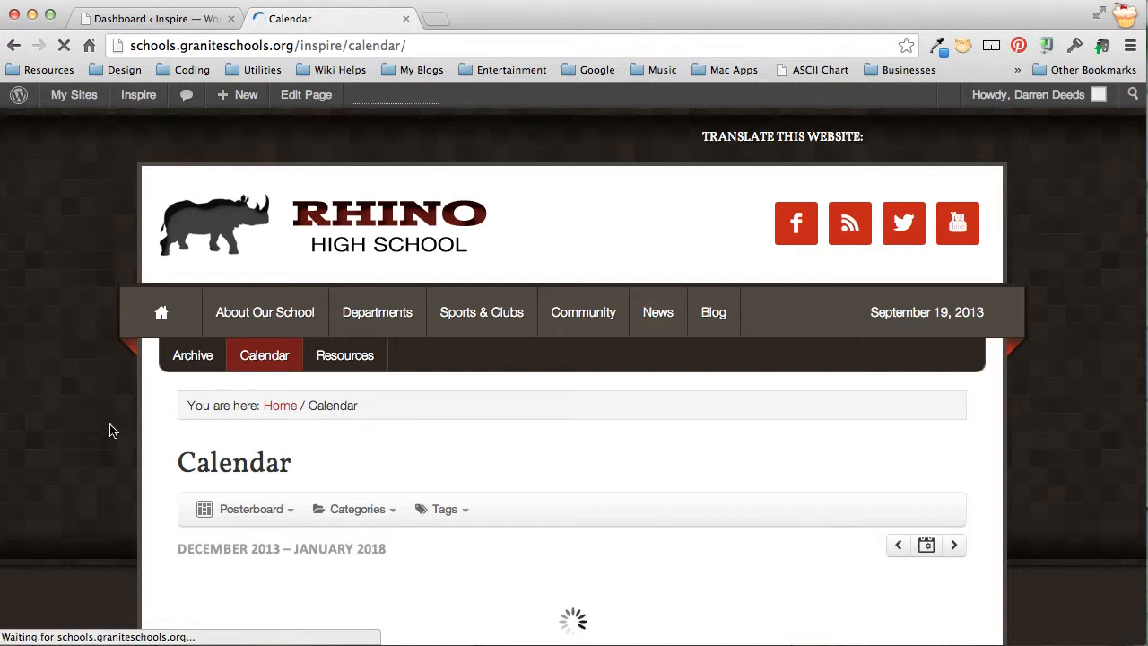
pyautogui.scroll(-4, 110, 431)
pyautogui.click(385, 352)
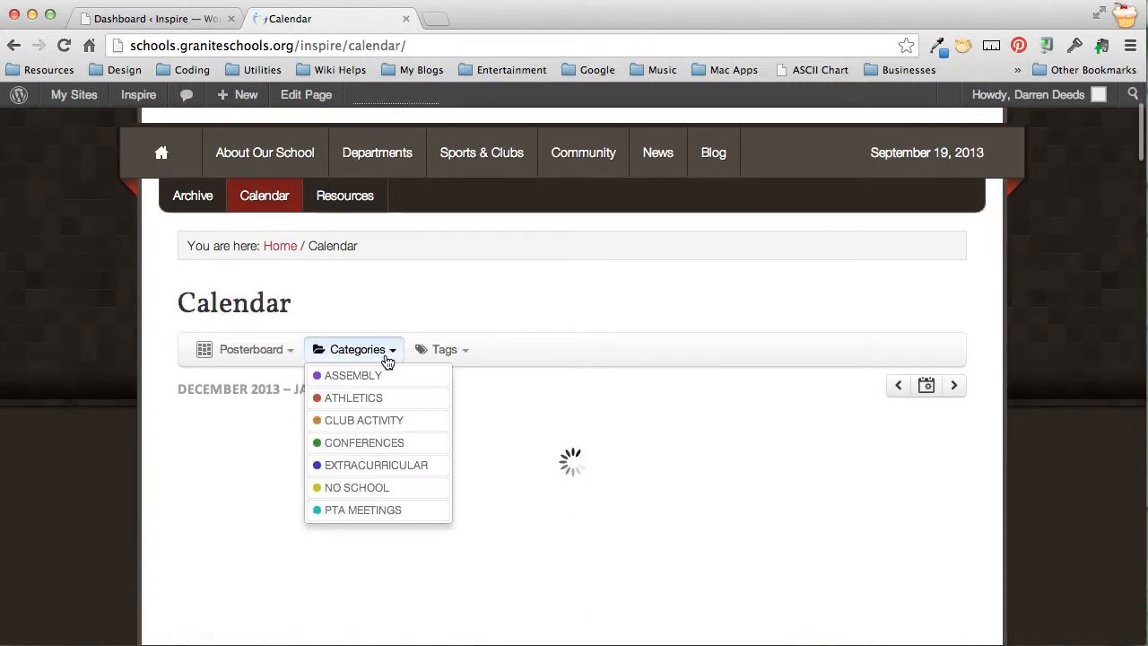
pyautogui.click(367, 377)
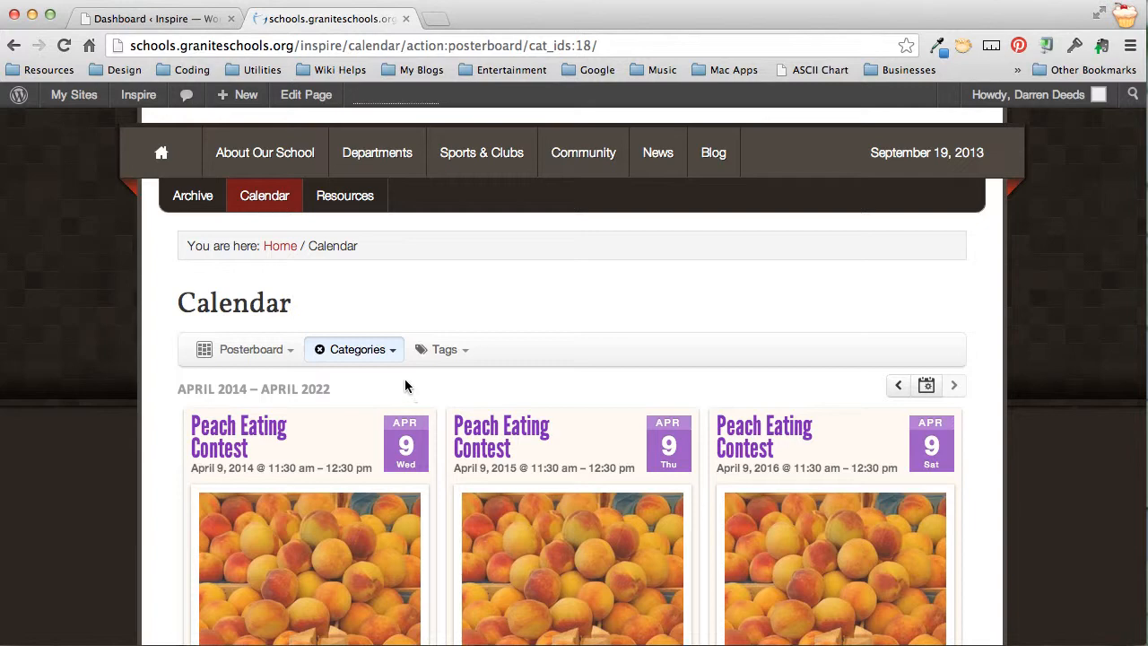
pyautogui.click(332, 362)
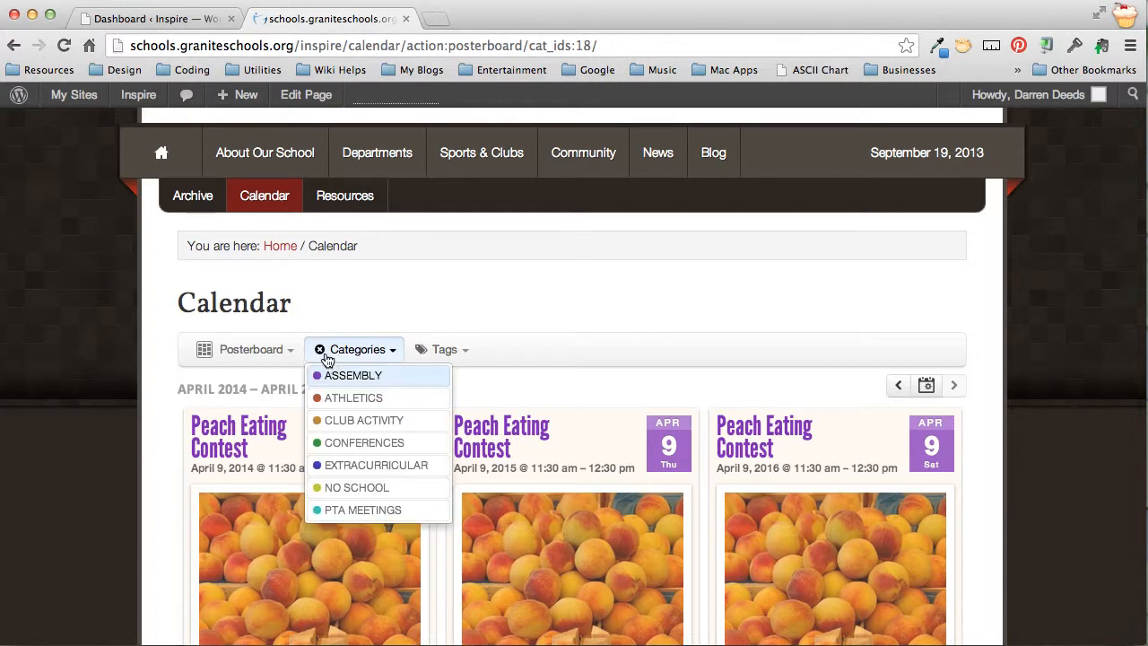
pyautogui.click(320, 352)
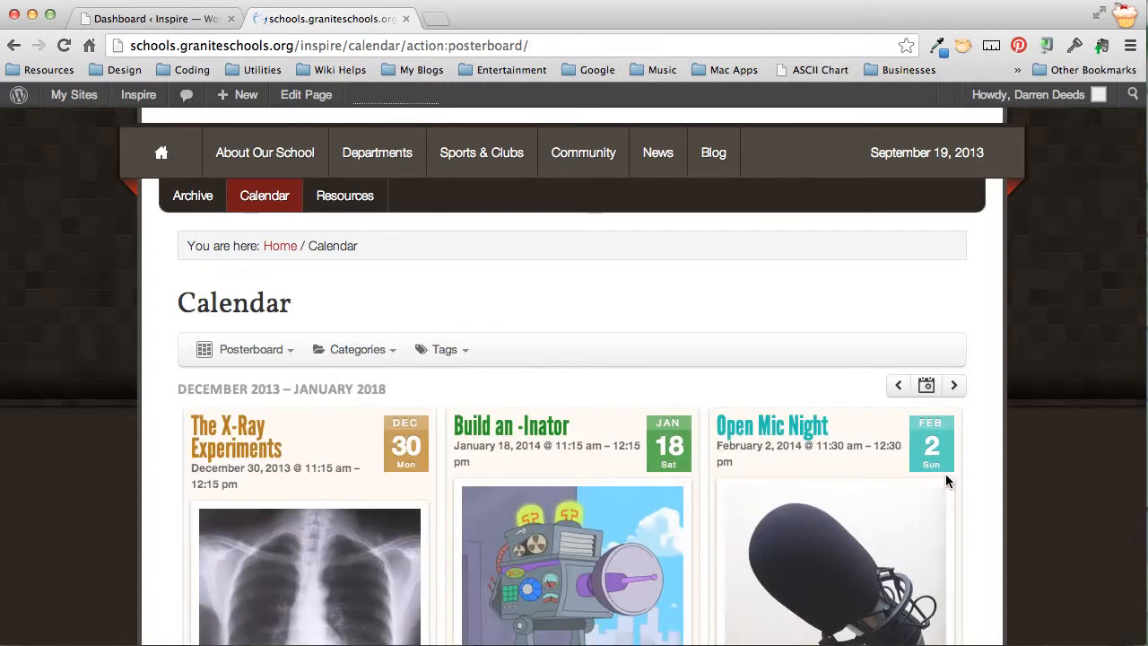
pyautogui.scroll(-8, 601, 475)
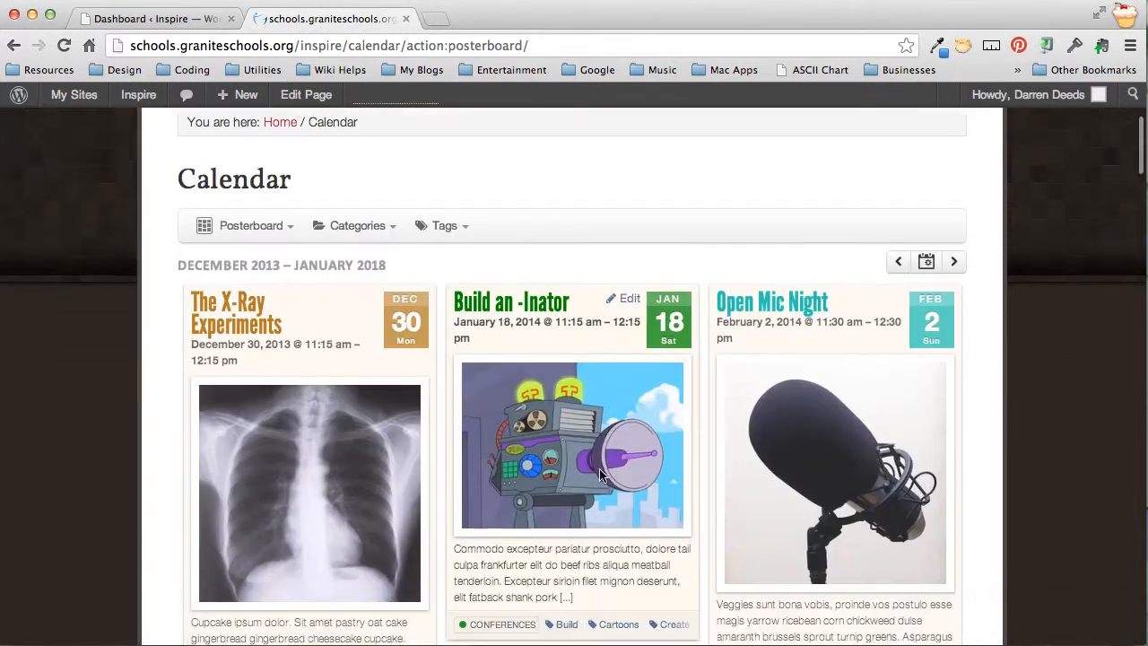
pyautogui.scroll(-3, 602, 476)
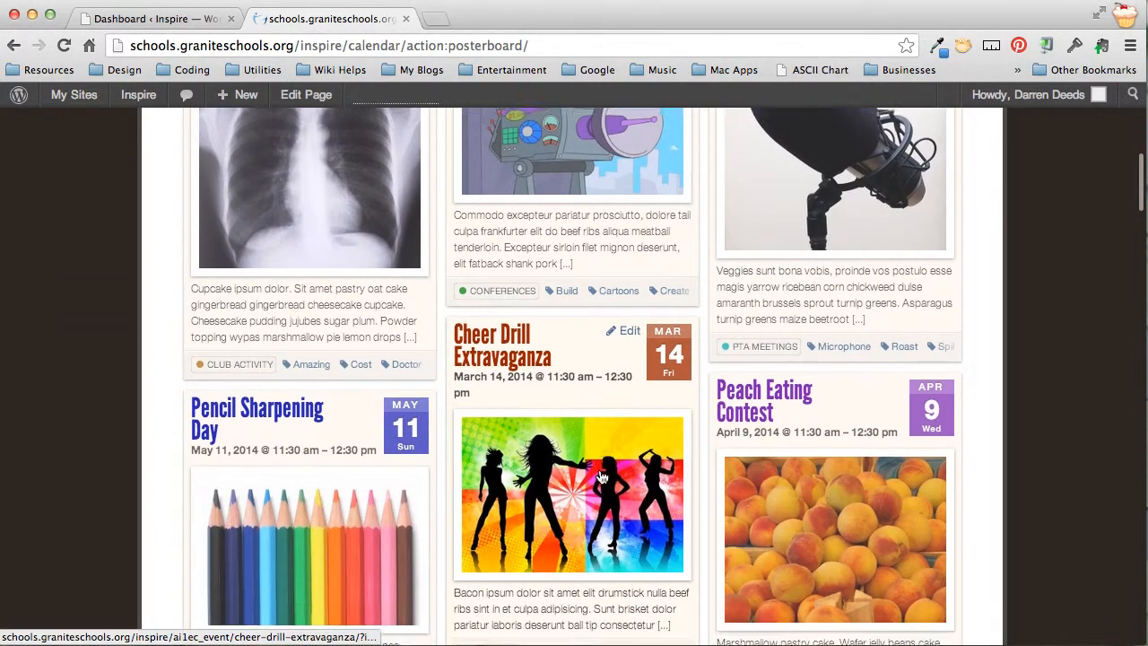
pyautogui.scroll(12, 601, 477)
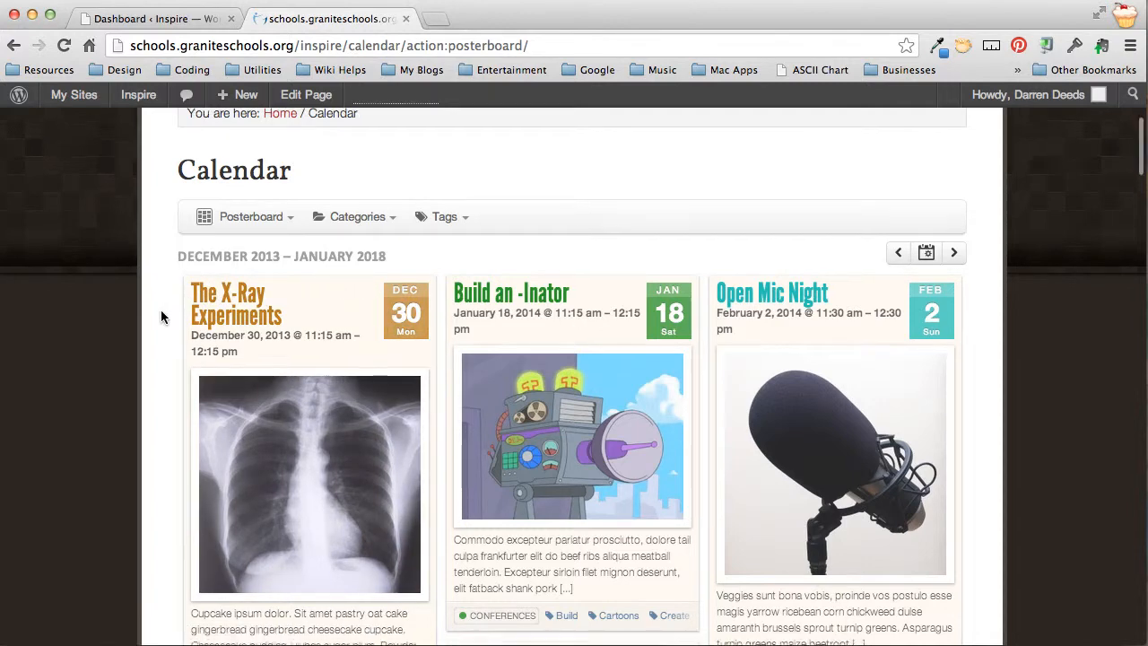
pyautogui.scroll(-2, 164, 315)
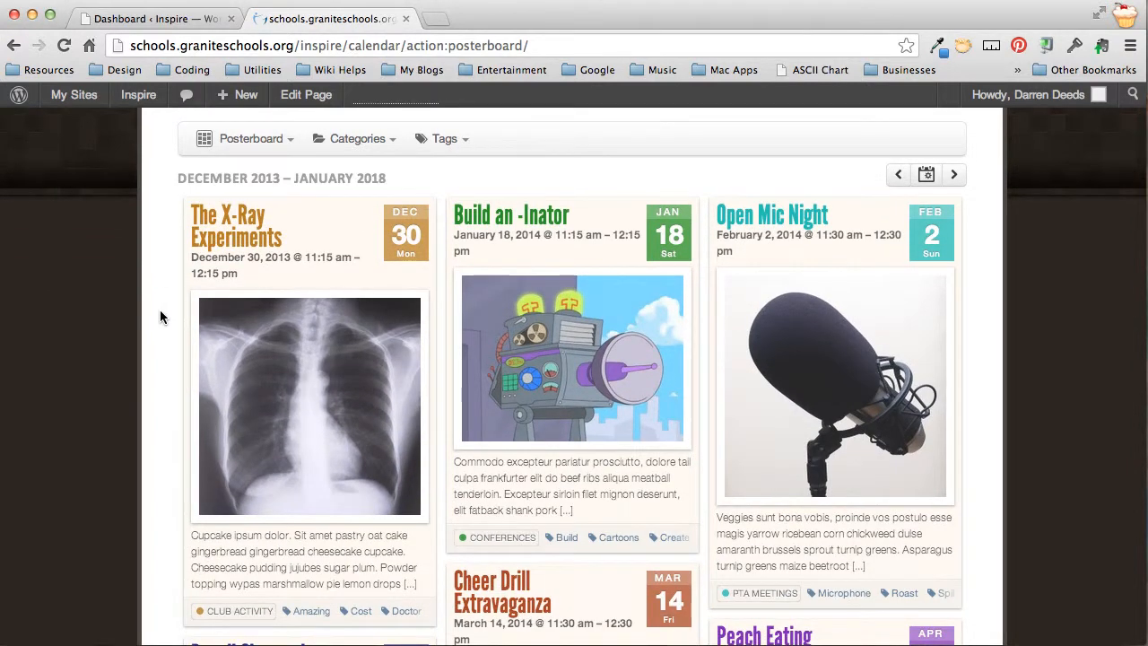
pyautogui.click(248, 141)
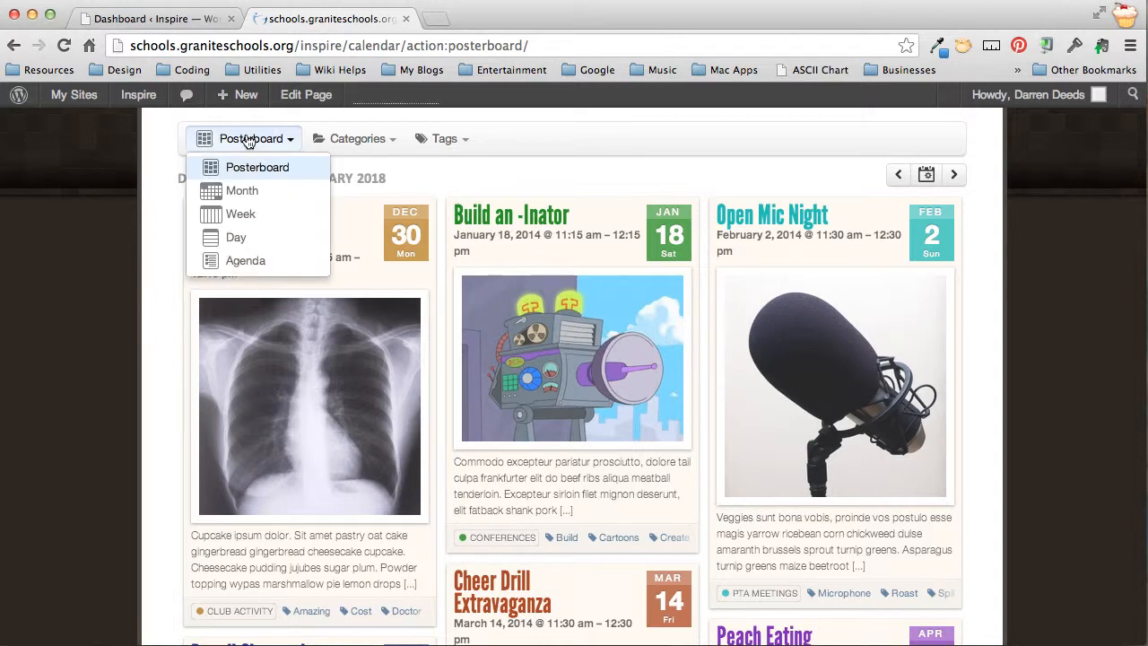
pyautogui.click(230, 204)
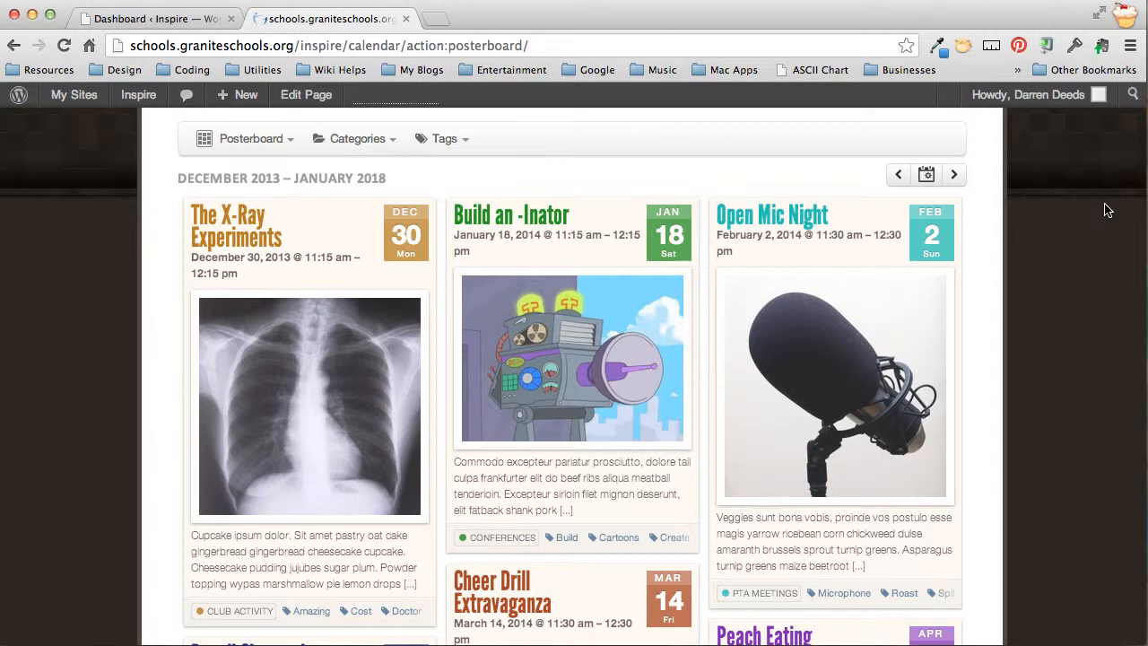
pyautogui.scroll(-1, 1076, 269)
pyautogui.moveTo(300, 244)
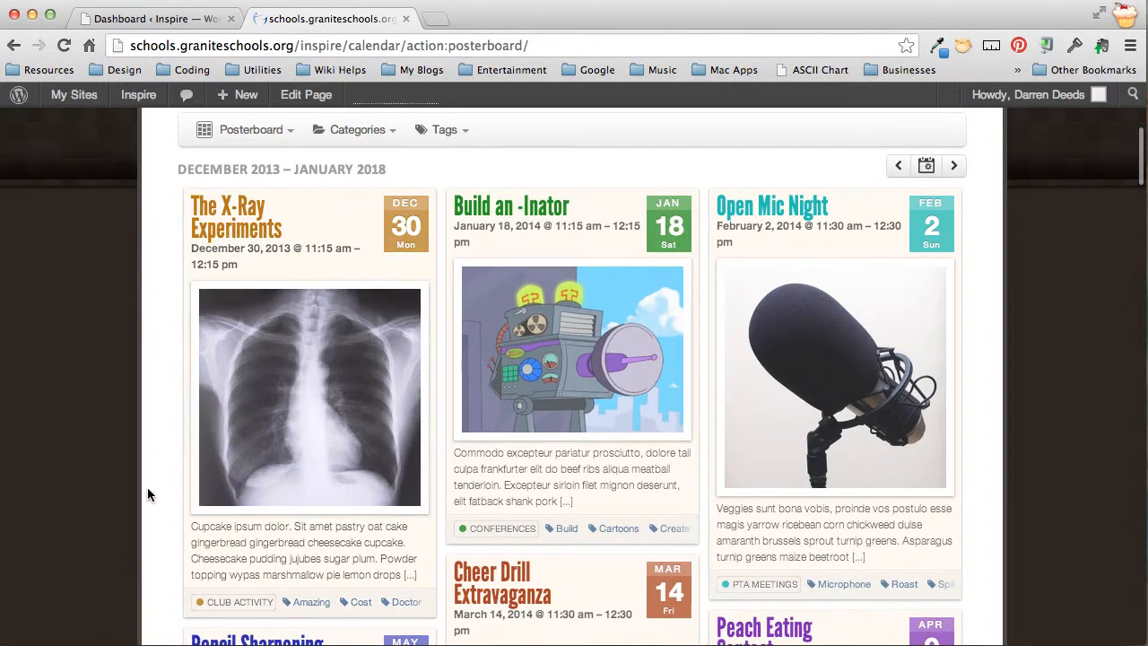
pyautogui.scroll(-1, 148, 487)
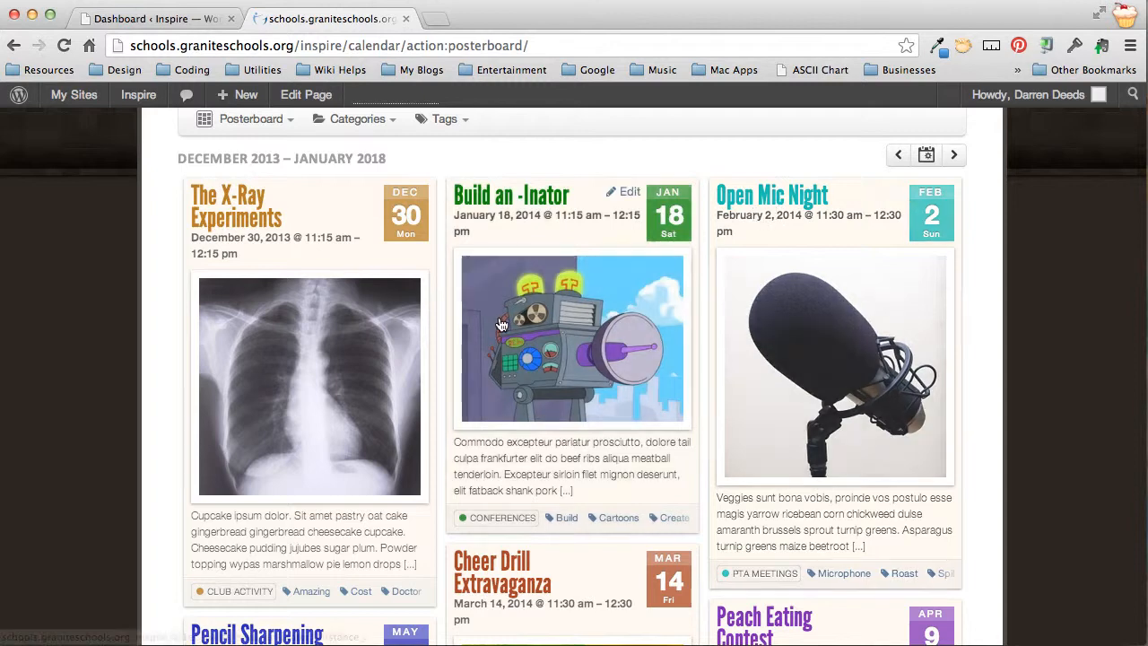
pyautogui.scroll(-3, 489, 332)
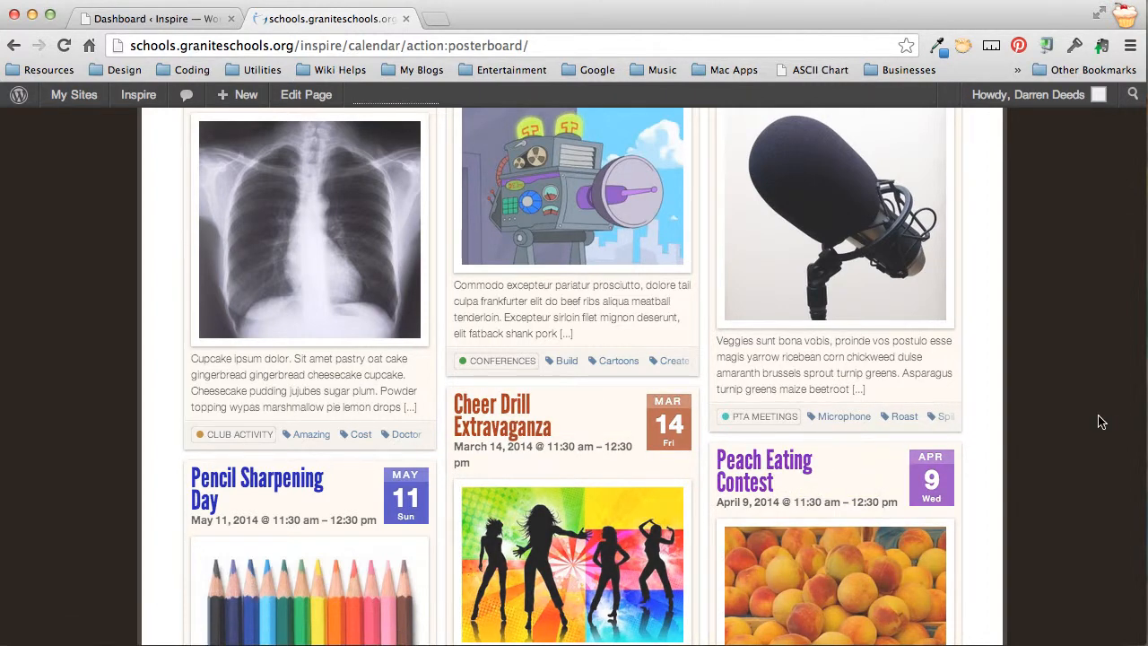
pyautogui.scroll(4, 1102, 422)
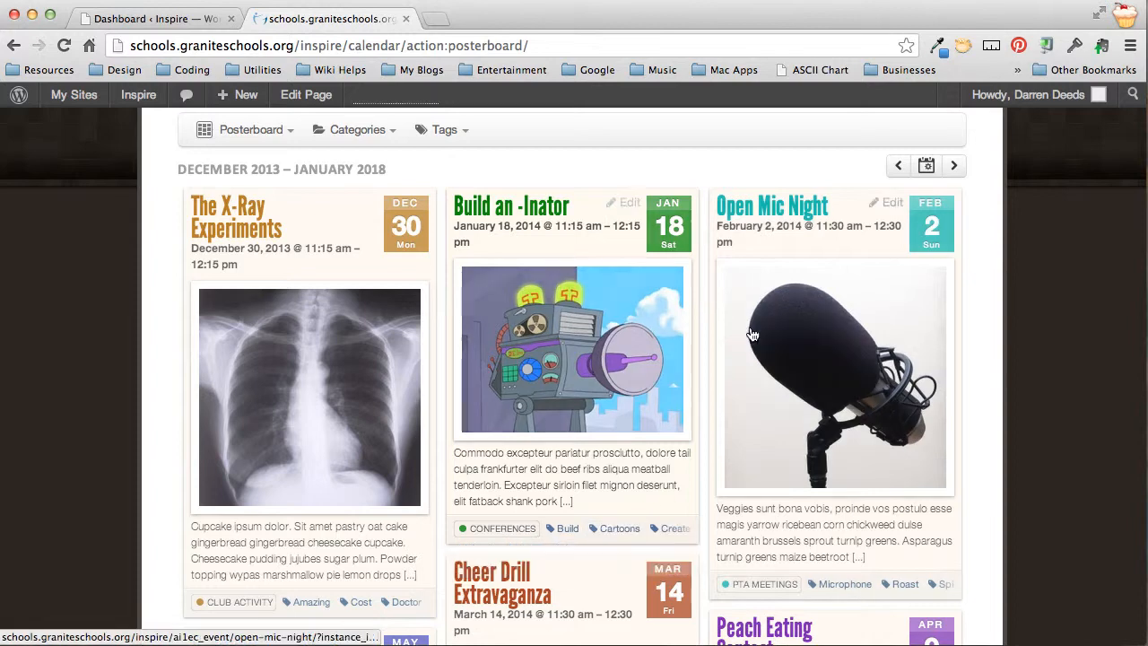
# Scroll through the posterboard's event cards, such as Cheer Drill Extravaganza and Peach Eating Contest, and back up
pyautogui.scroll(-1, 607, 291)
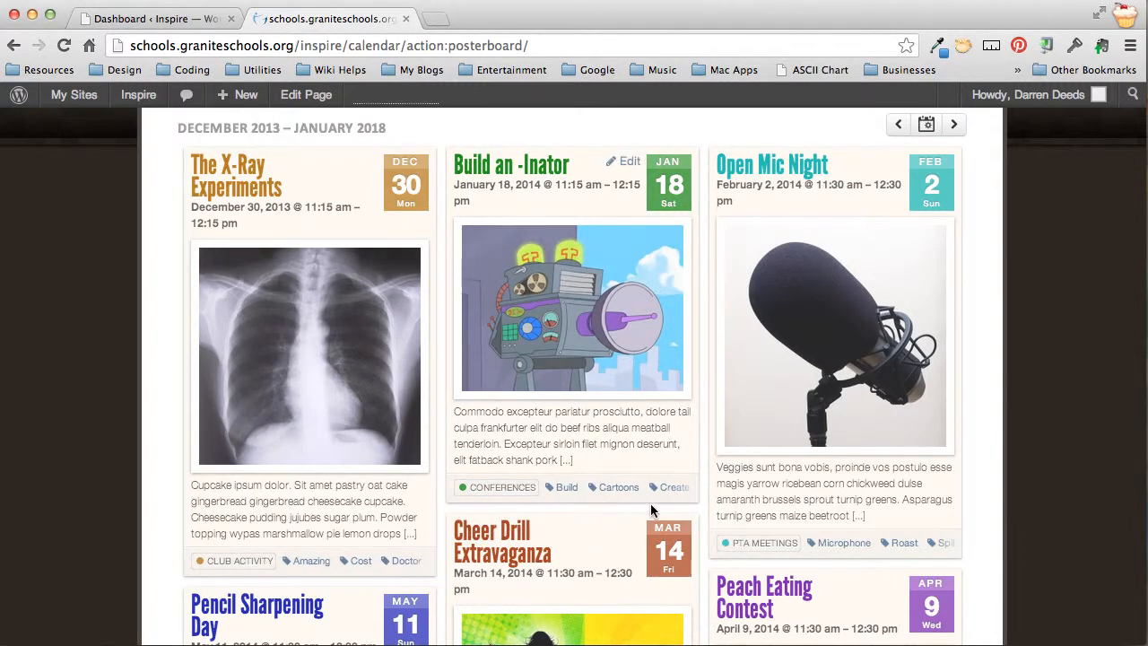
pyautogui.scroll(-3, 651, 509)
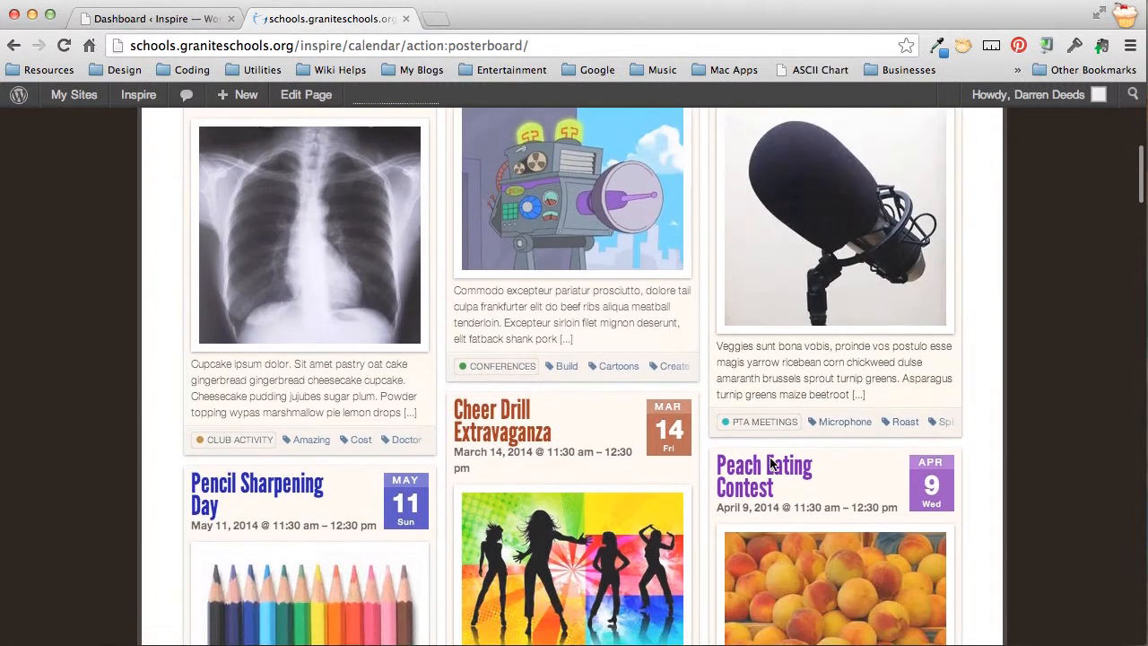
pyautogui.scroll(5, 772, 464)
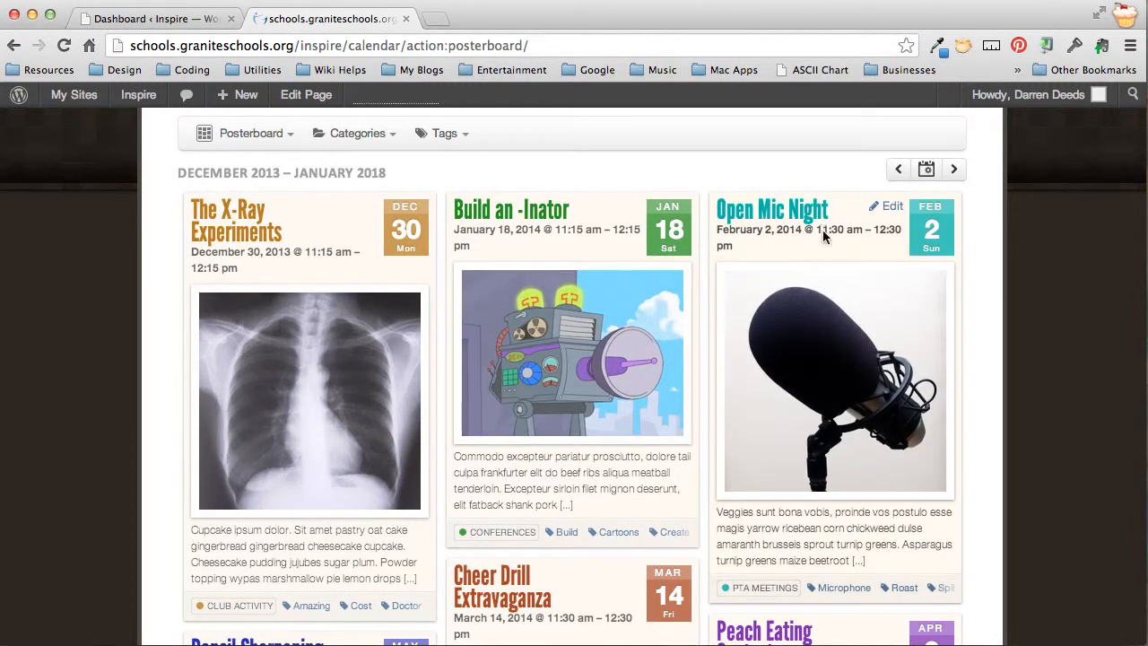
pyautogui.scroll(-5, 1085, 407)
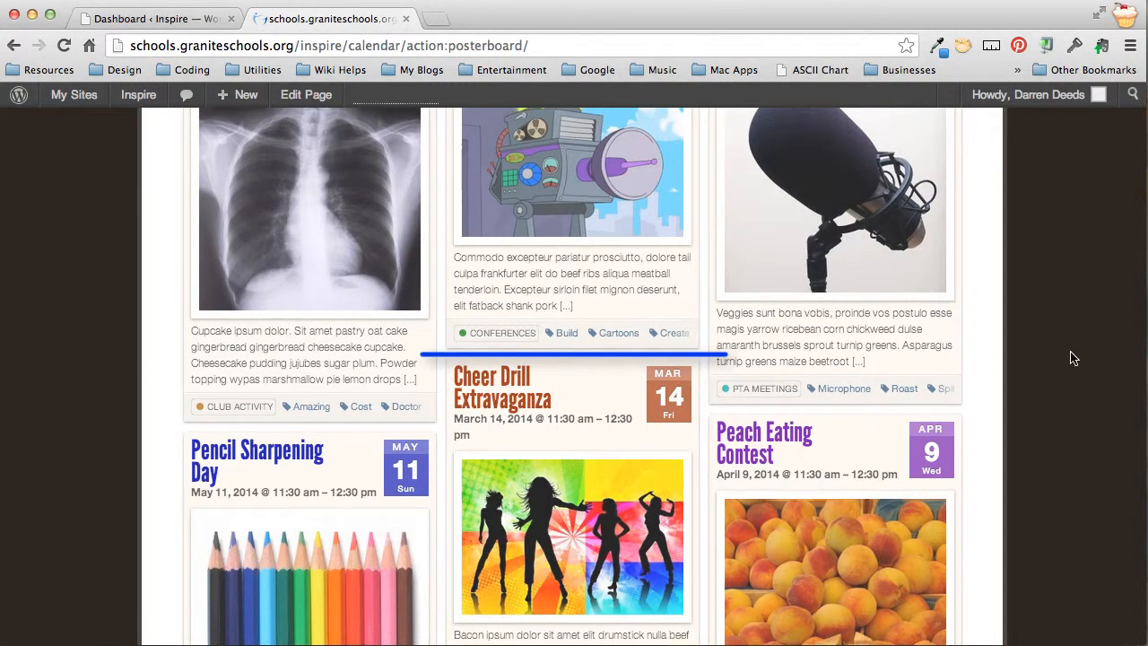
pyautogui.scroll(-2, 1074, 359)
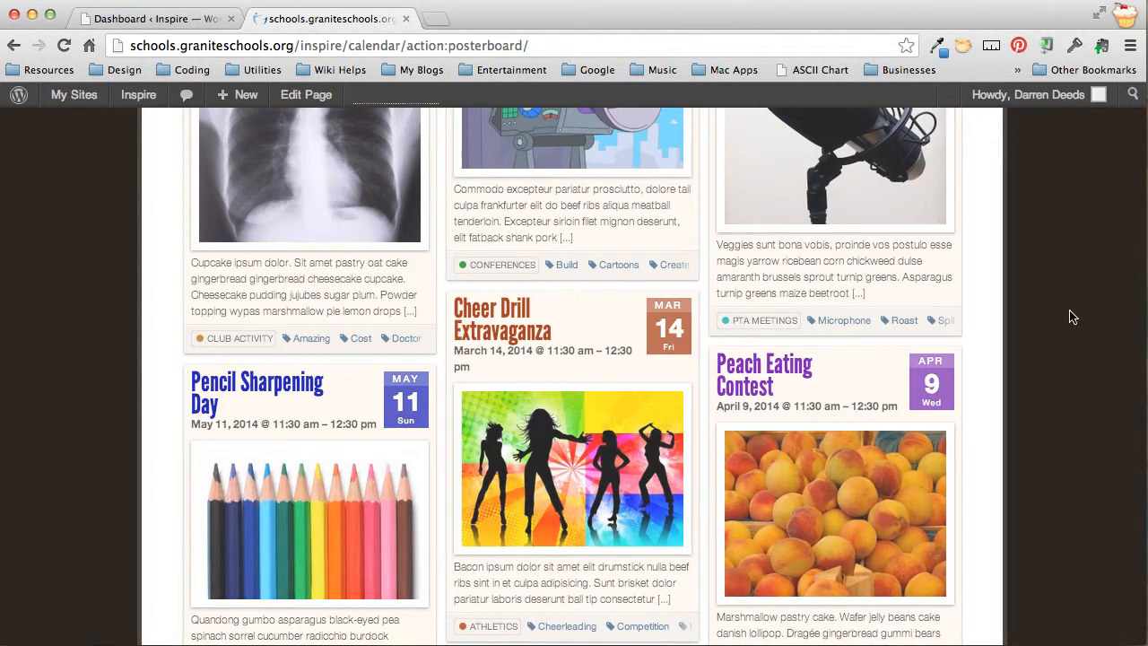
pyautogui.scroll(-5, 1072, 315)
pyautogui.scroll(10, 1072, 316)
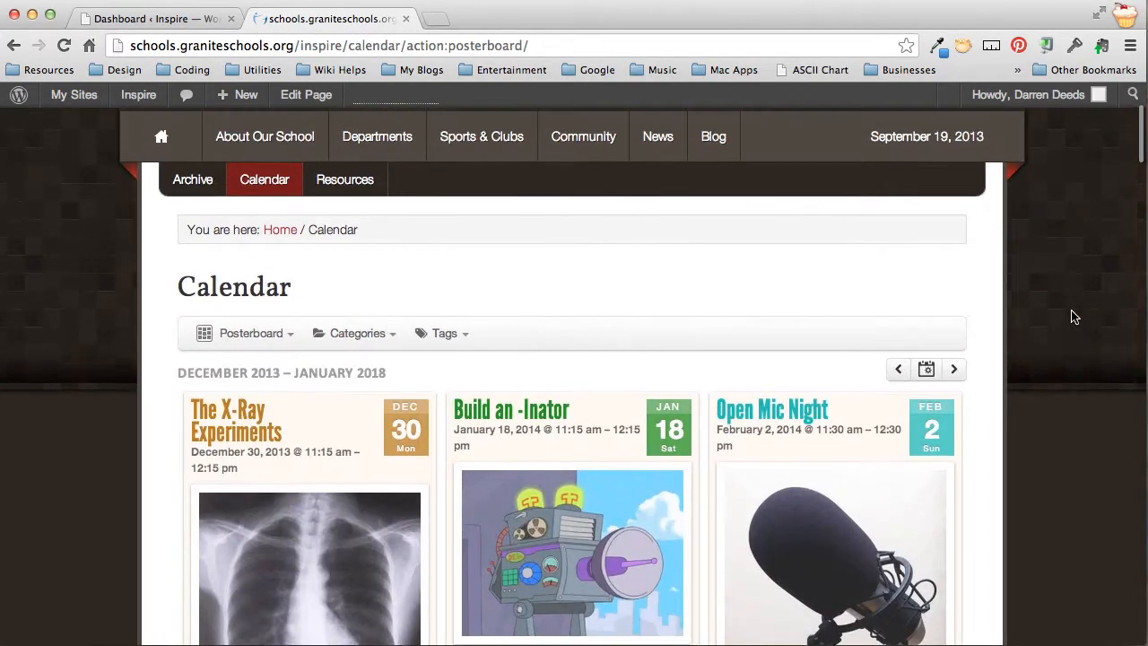
pyautogui.scroll(1, 1075, 316)
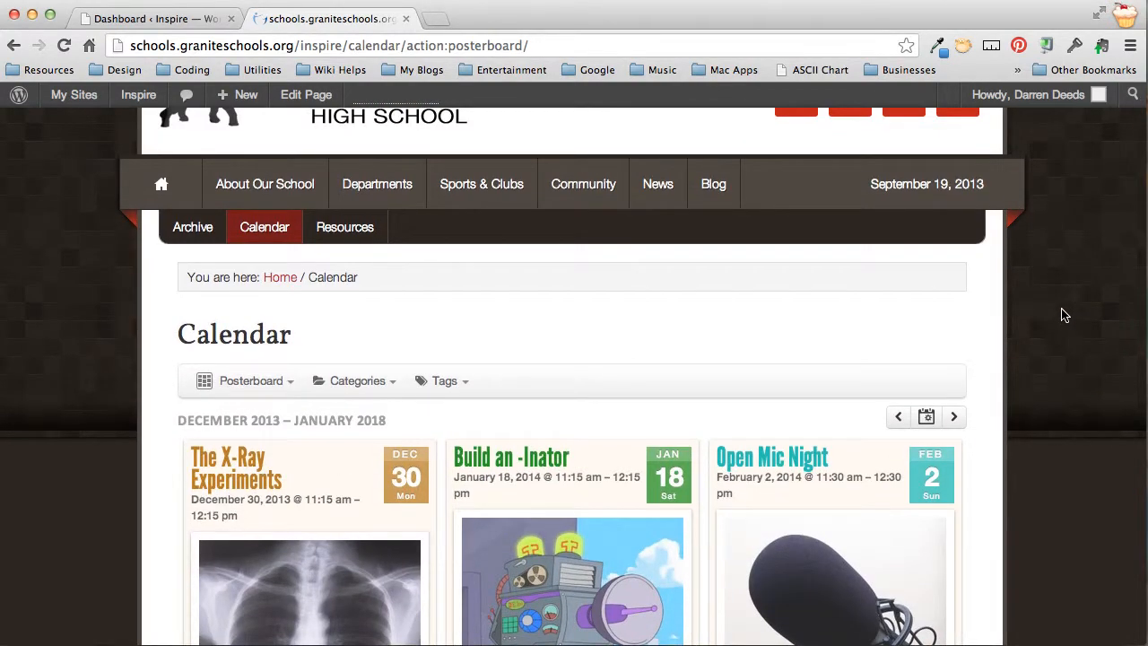
# Go from the Dashboard's Events menu to the All-in-One Event Calendar settings
pyautogui.click(139, 19)
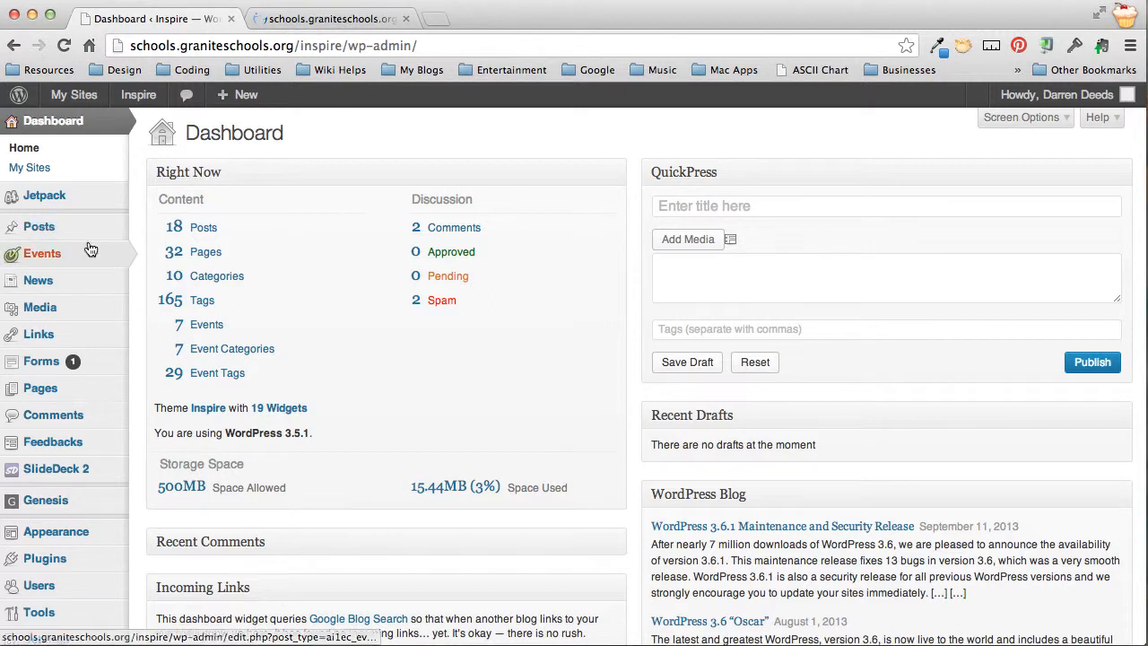
pyautogui.moveTo(56, 259)
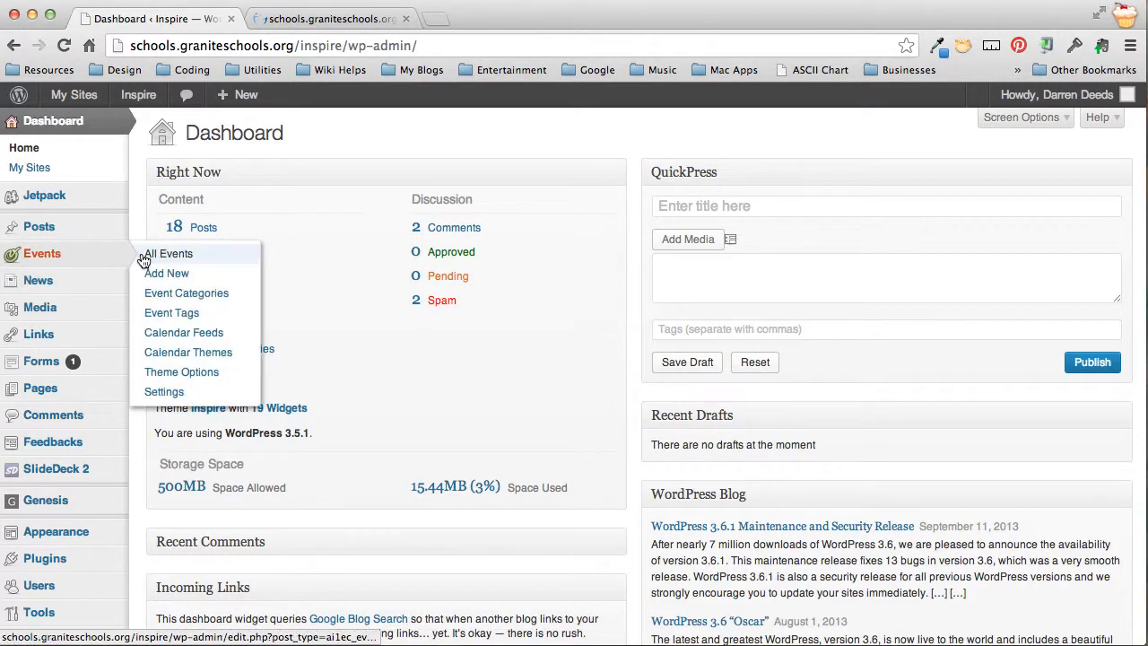
pyautogui.click(178, 393)
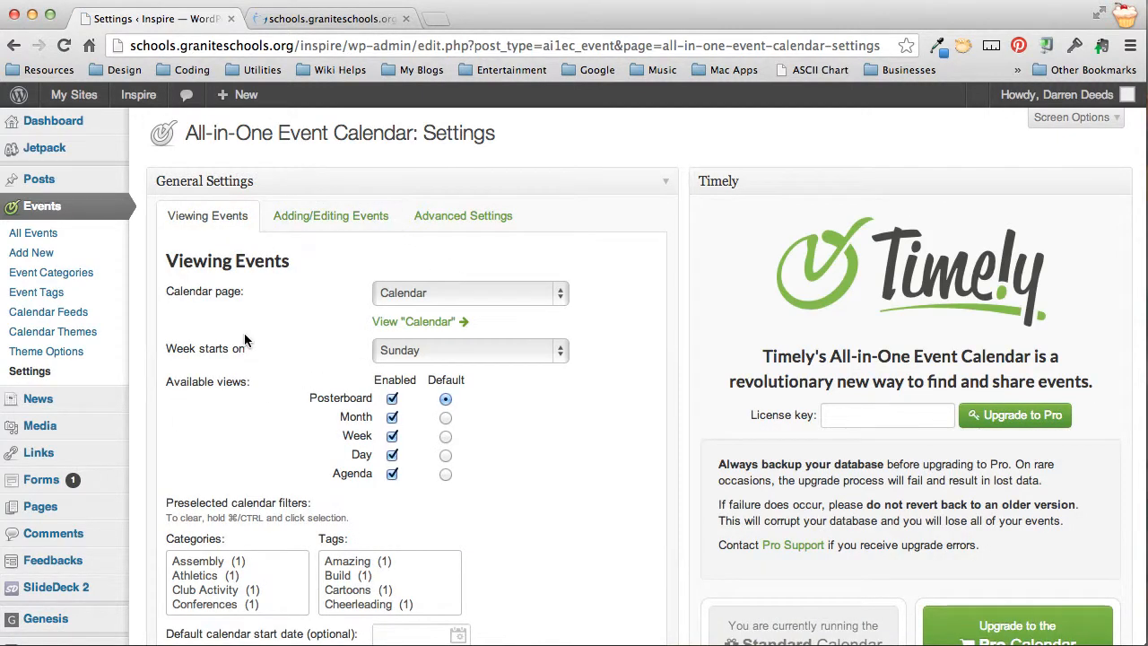
# Disable the Agenda view and set Month as the default calendar view
pyautogui.scroll(-2, 245, 335)
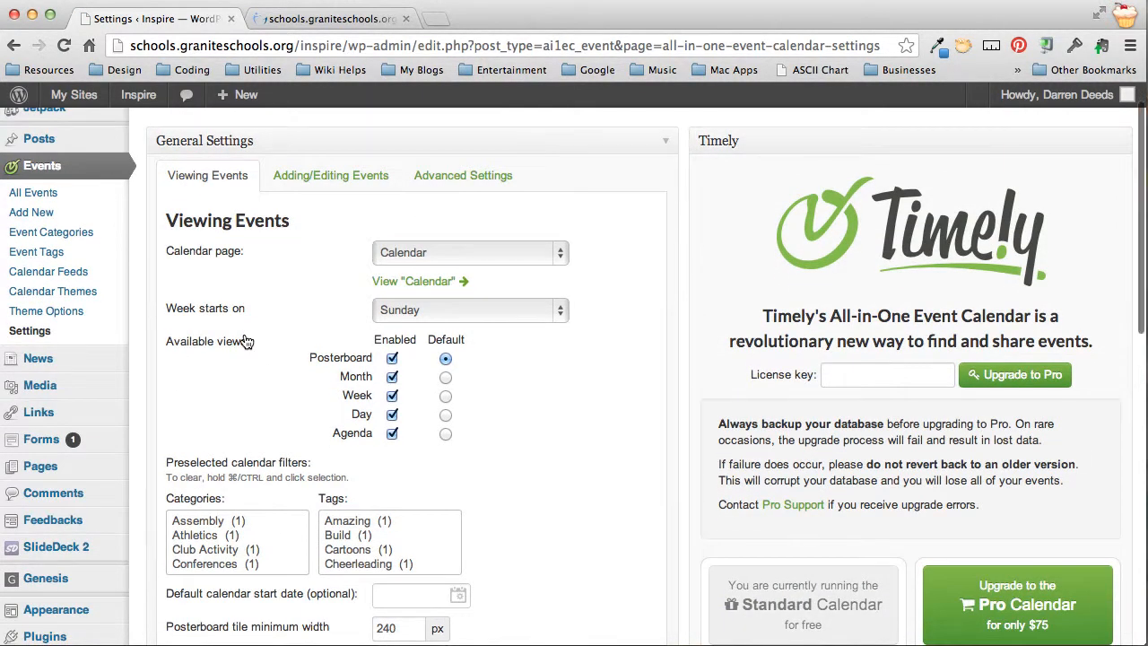
pyautogui.scroll(-1, 245, 339)
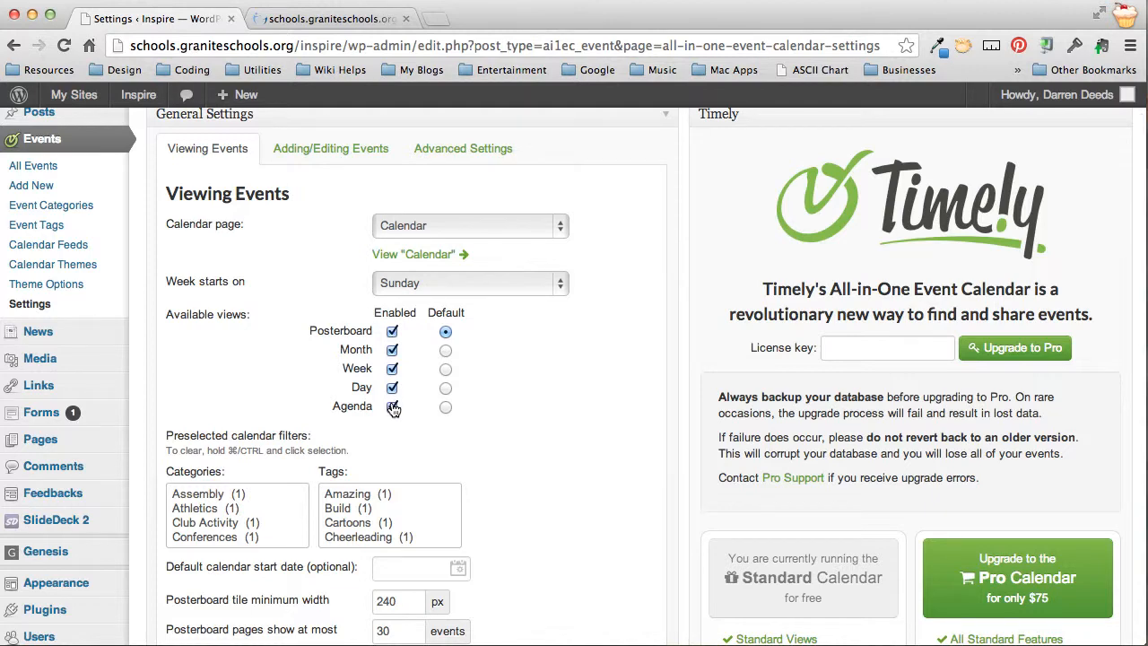
pyautogui.click(343, 20)
pyautogui.click(251, 386)
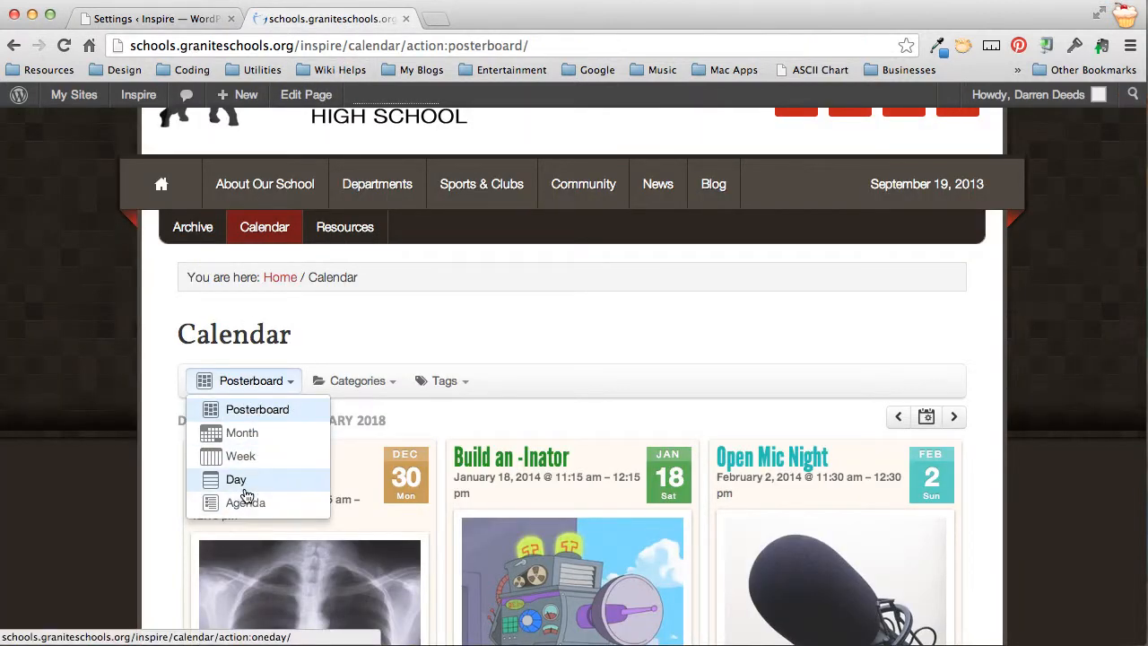
pyautogui.click(224, 20)
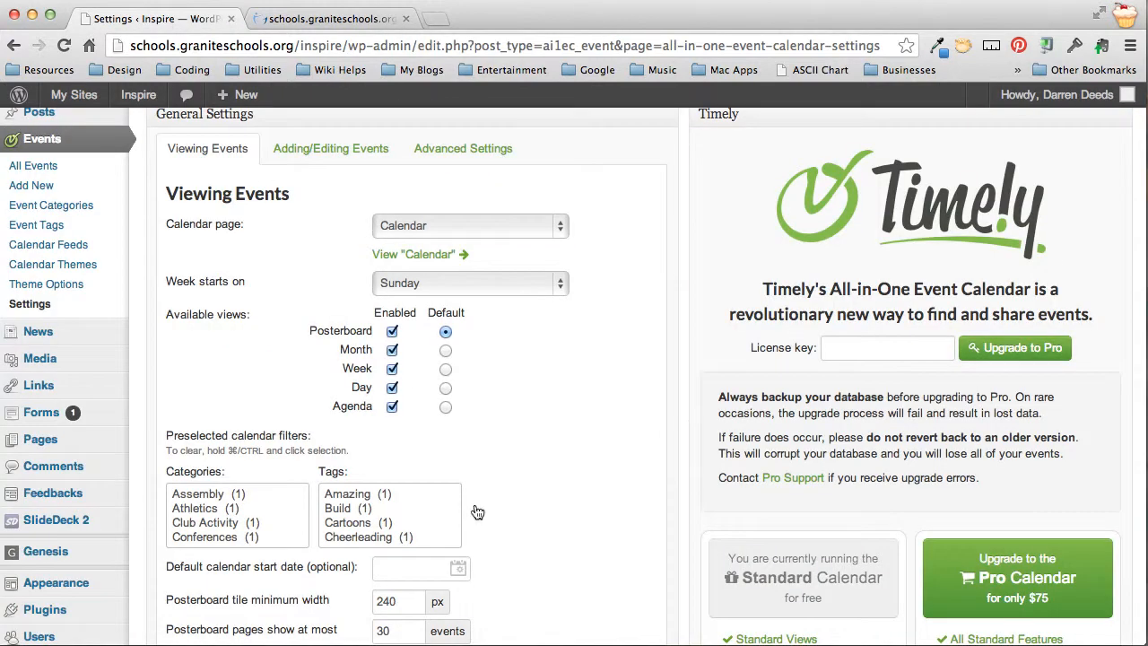
pyautogui.click(391, 408)
pyautogui.click(445, 350)
pyautogui.scroll(-2, 522, 370)
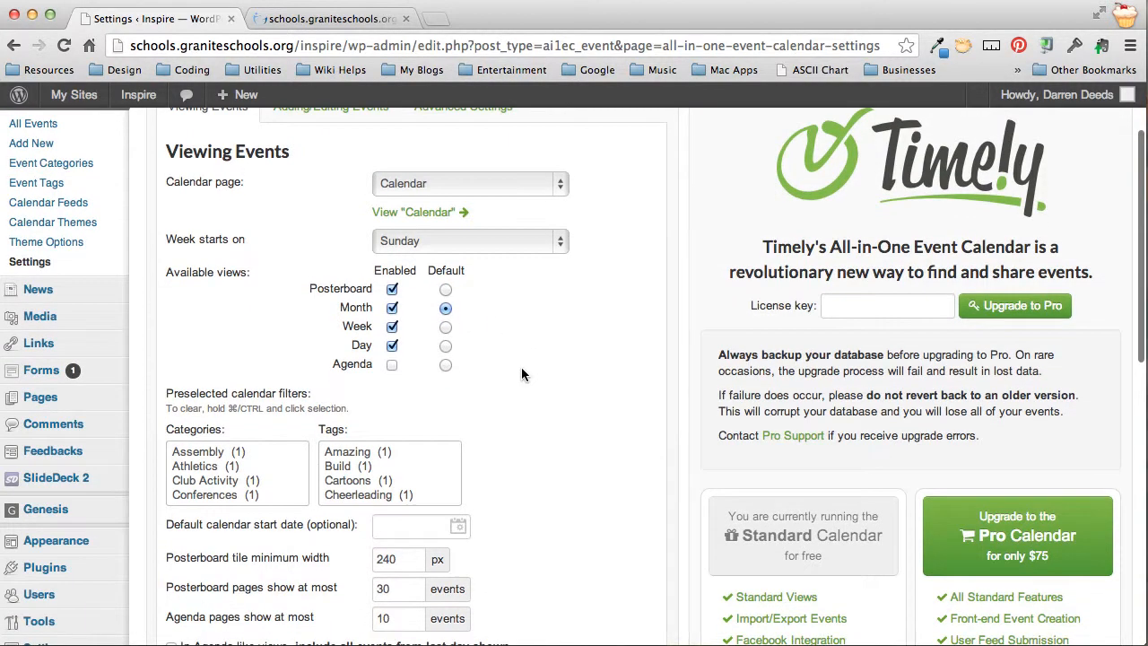
pyautogui.scroll(-10, 523, 375)
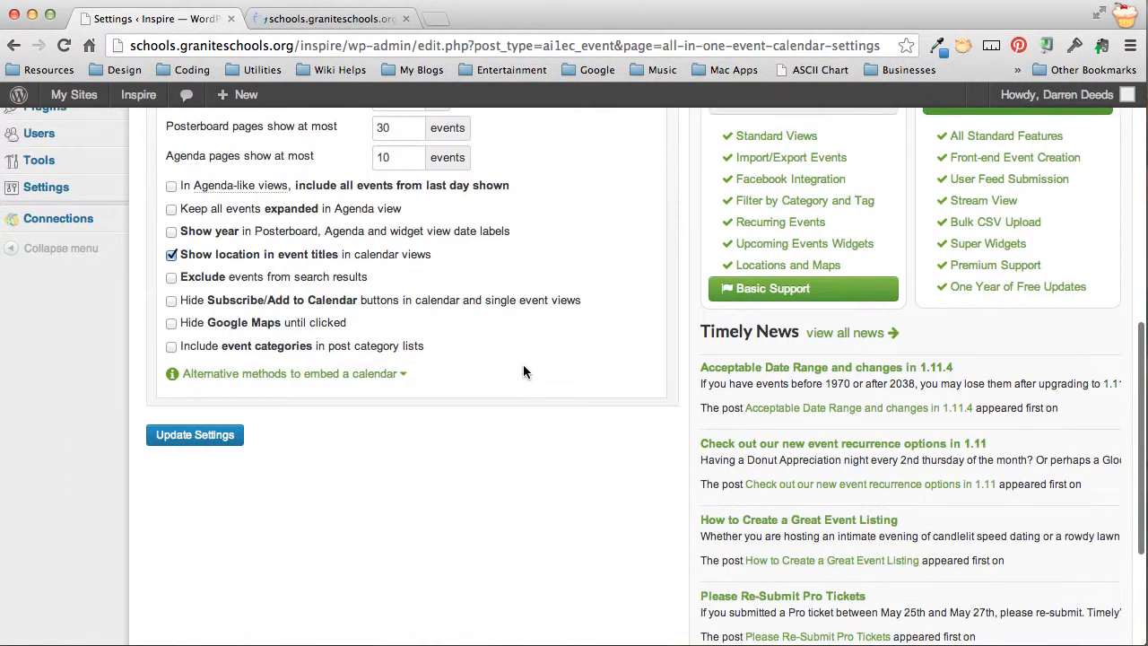
# Save the calendar view settings and reload the school Calendar page
pyautogui.click(209, 436)
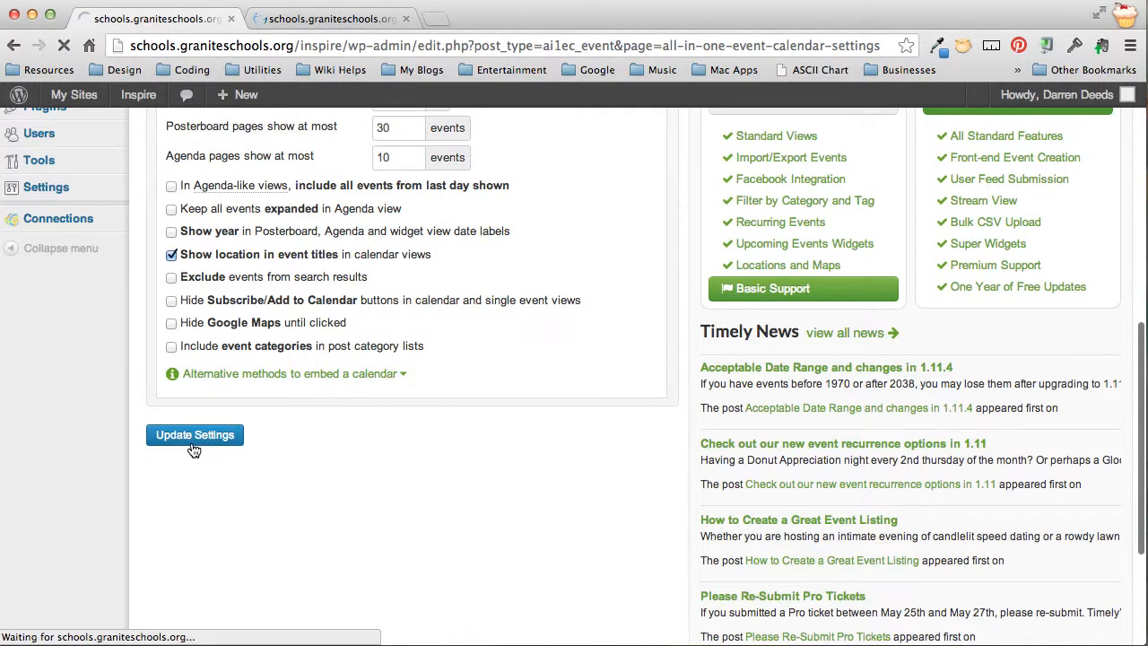
pyautogui.click(339, 19)
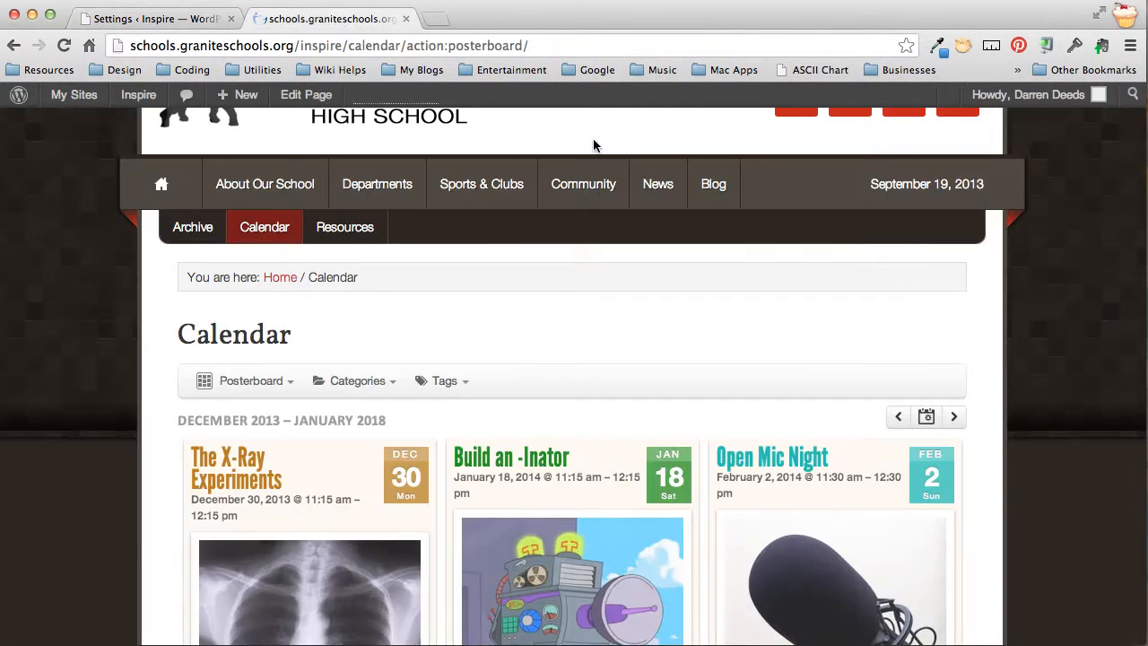
pyautogui.press('super+r')
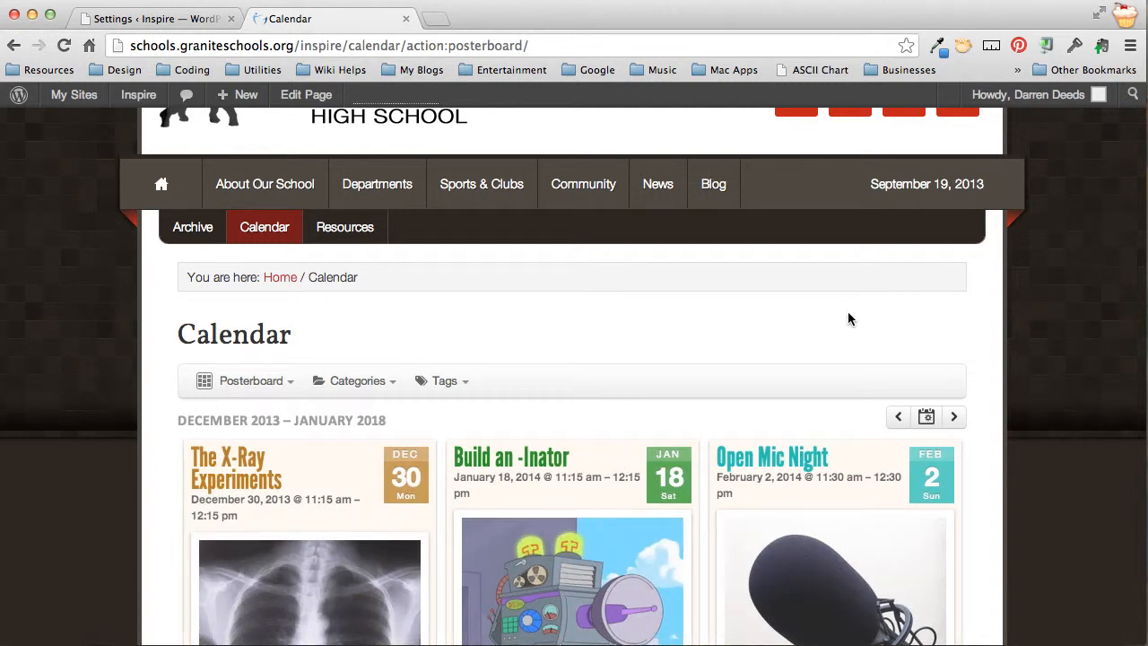
# Check that Agenda is gone from the Calendar page's view list, then return to settings
pyautogui.click(274, 377)
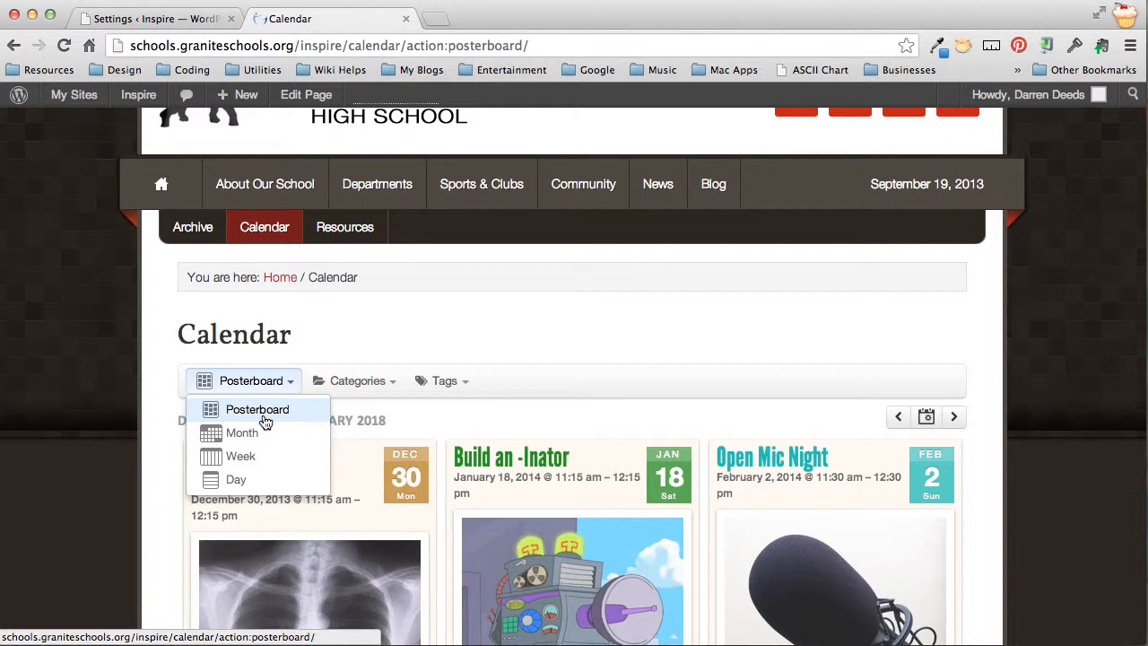
pyautogui.scroll(-1, 261, 419)
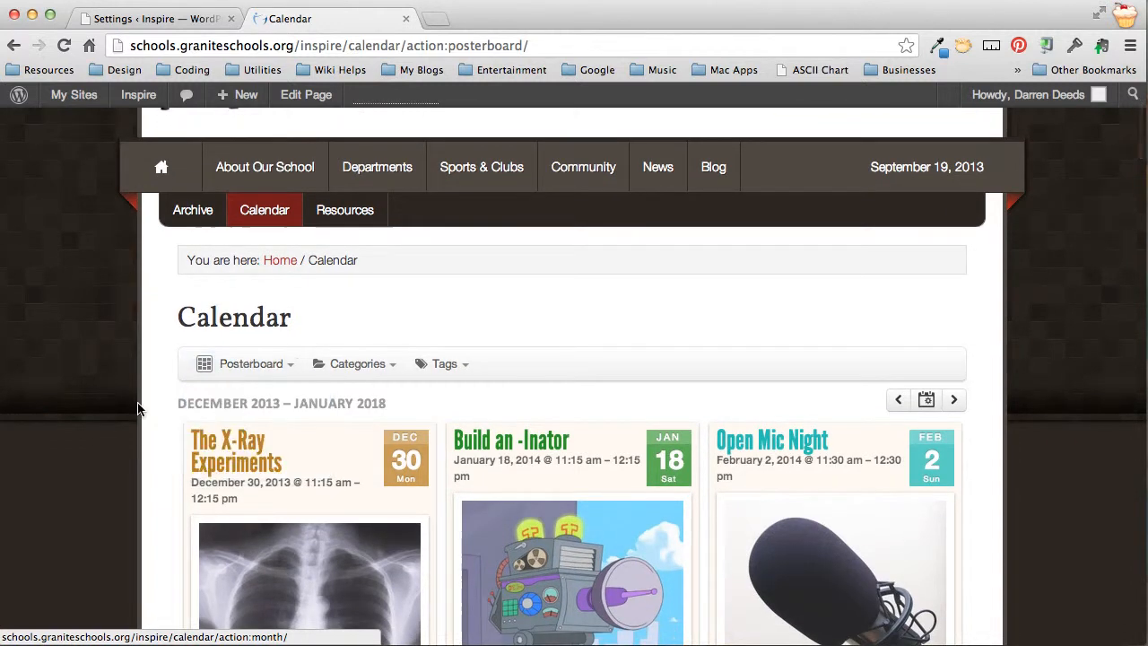
pyautogui.click(251, 363)
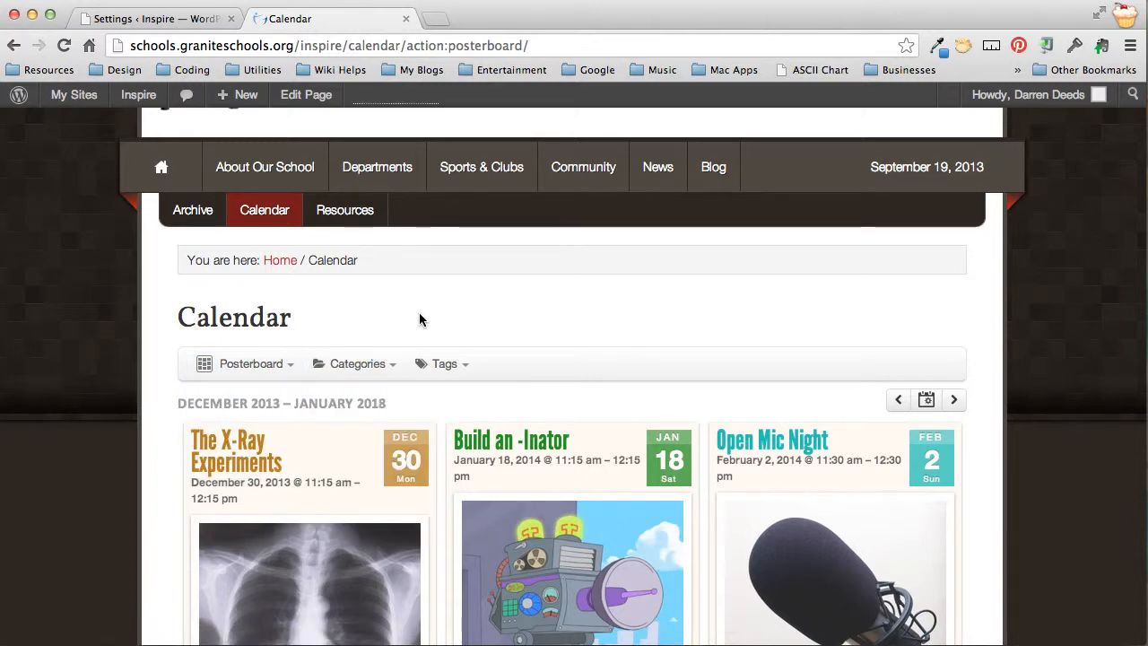
pyautogui.click(184, 19)
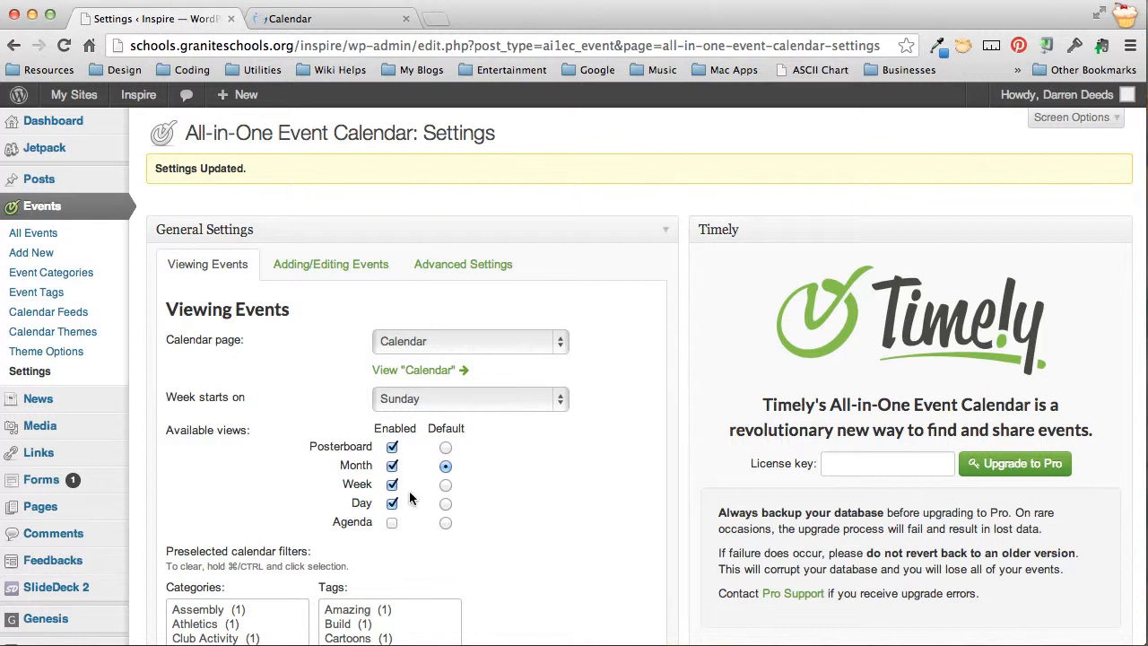
# Restore Posterboard as the default view, re-enable Agenda, and save the settings
pyautogui.click(446, 449)
pyautogui.click(392, 522)
pyautogui.scroll(-3, 617, 447)
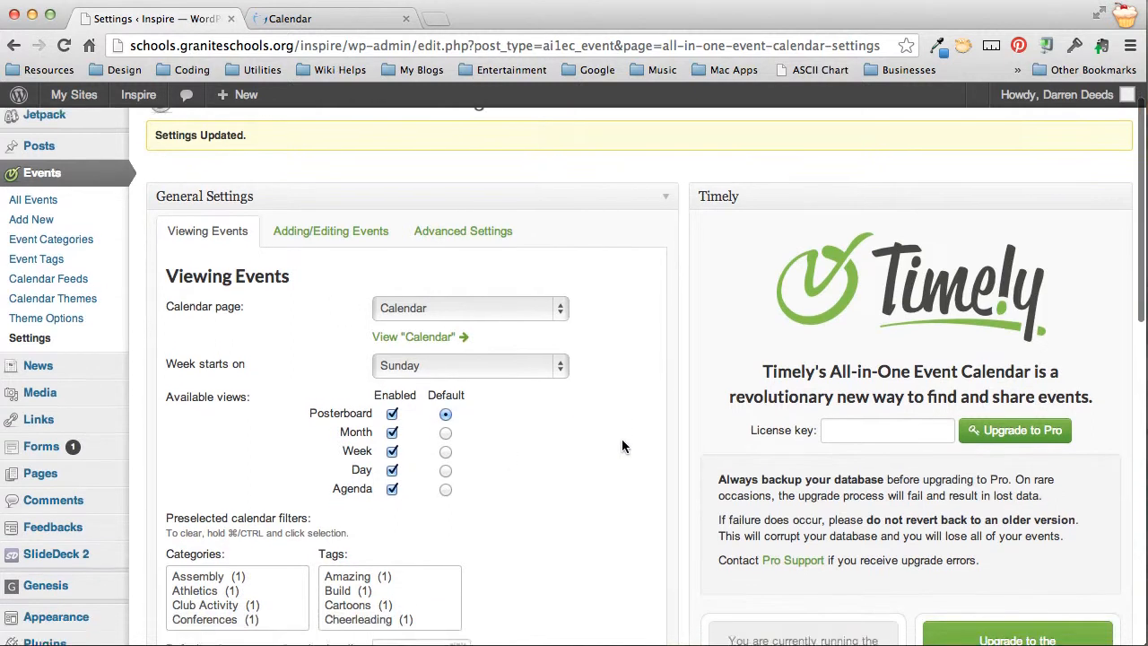
pyautogui.scroll(-10, 623, 446)
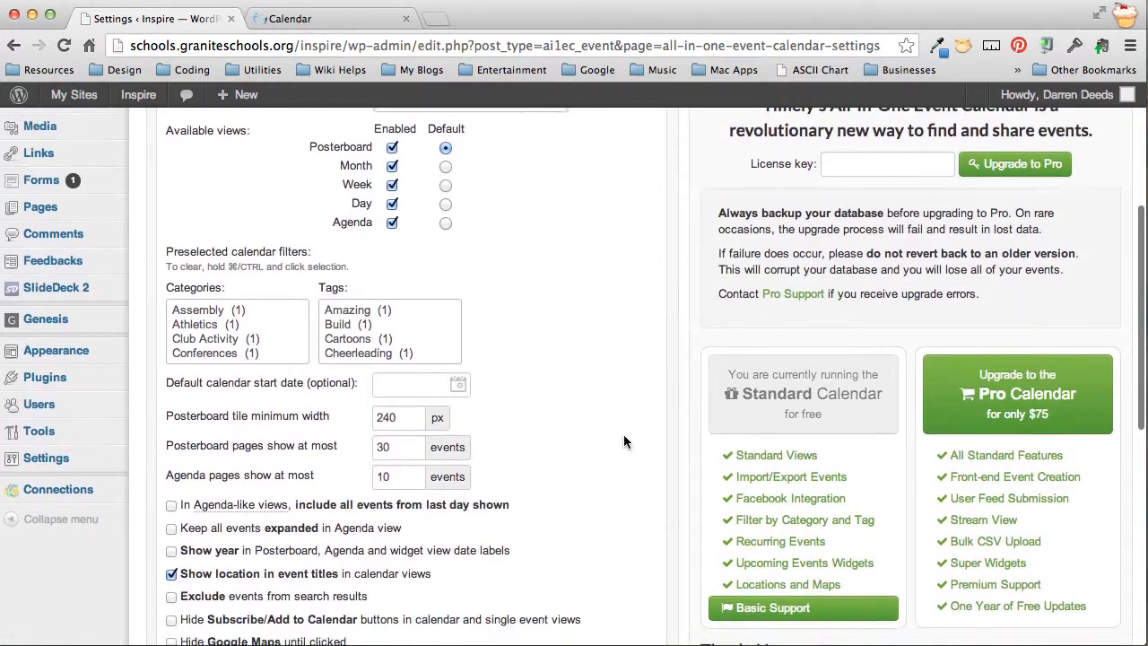
pyautogui.click(179, 483)
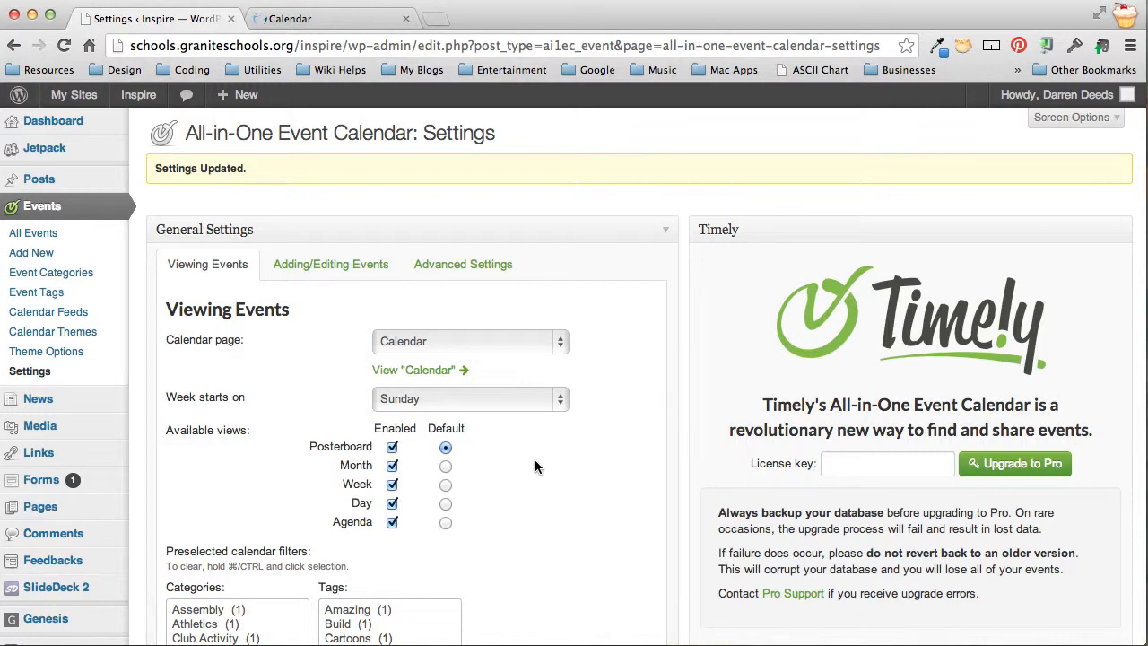
# Review the Calendar page's category filter list, then return to the settings page
pyautogui.click(306, 20)
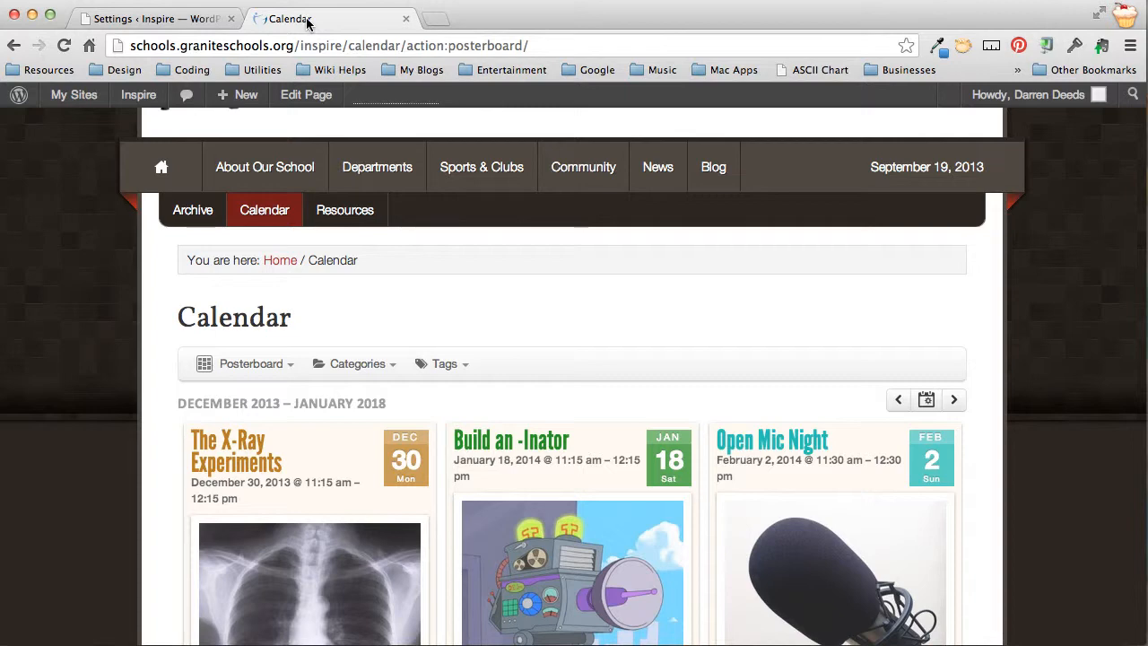
pyautogui.click(368, 366)
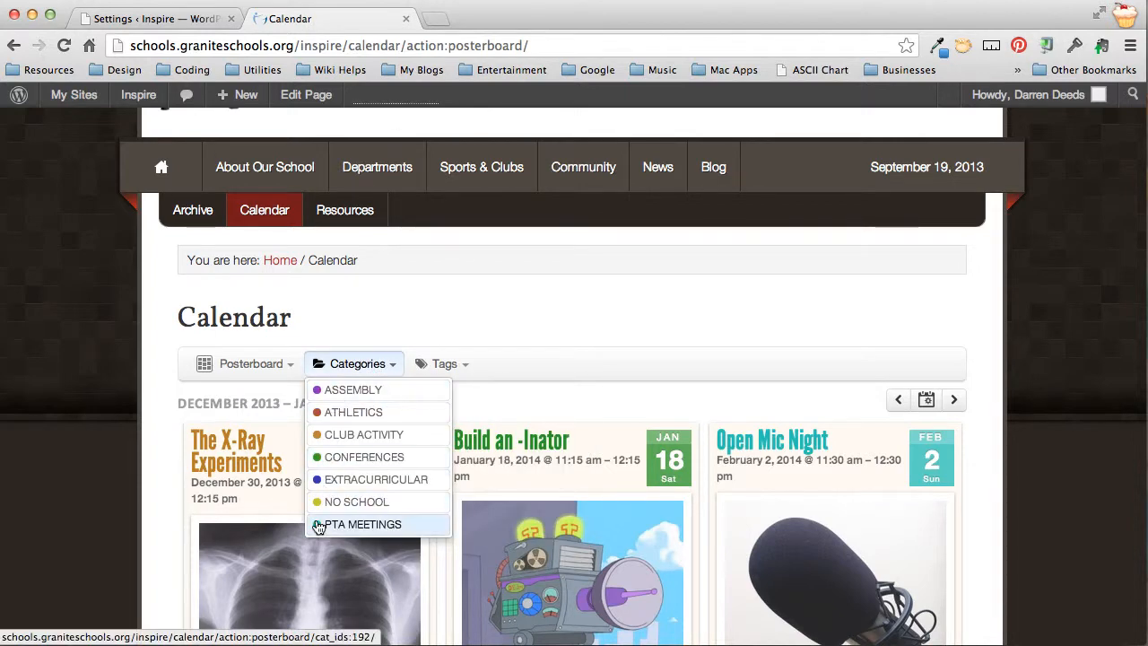
pyautogui.click(551, 253)
pyautogui.scroll(-5, 520, 305)
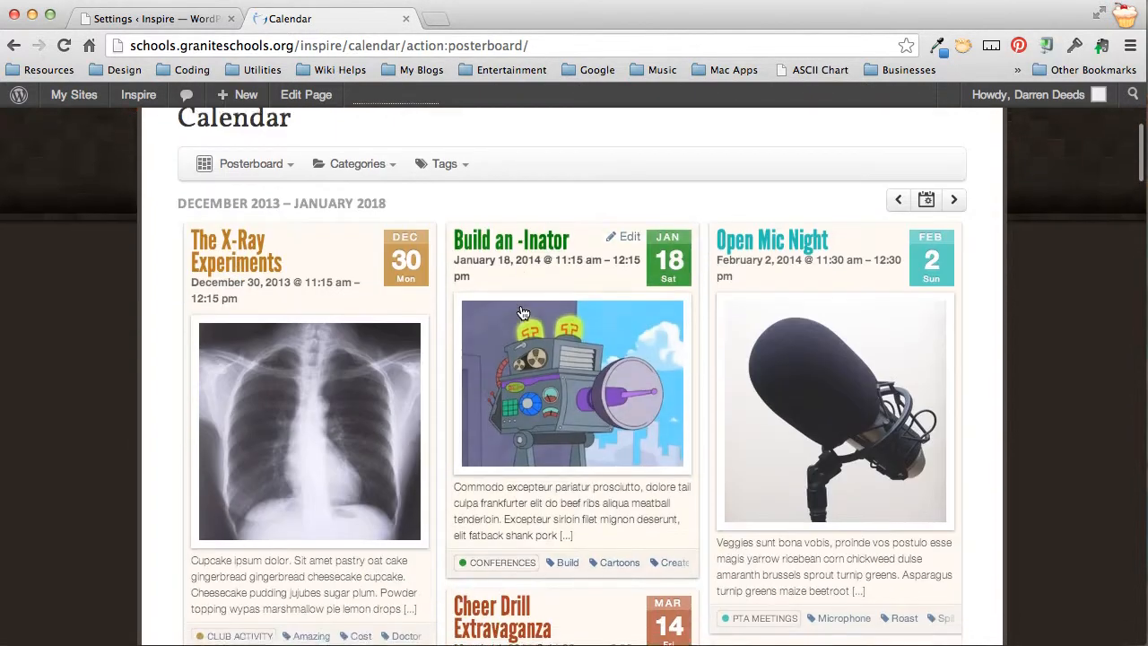
pyautogui.scroll(-3, 442, 308)
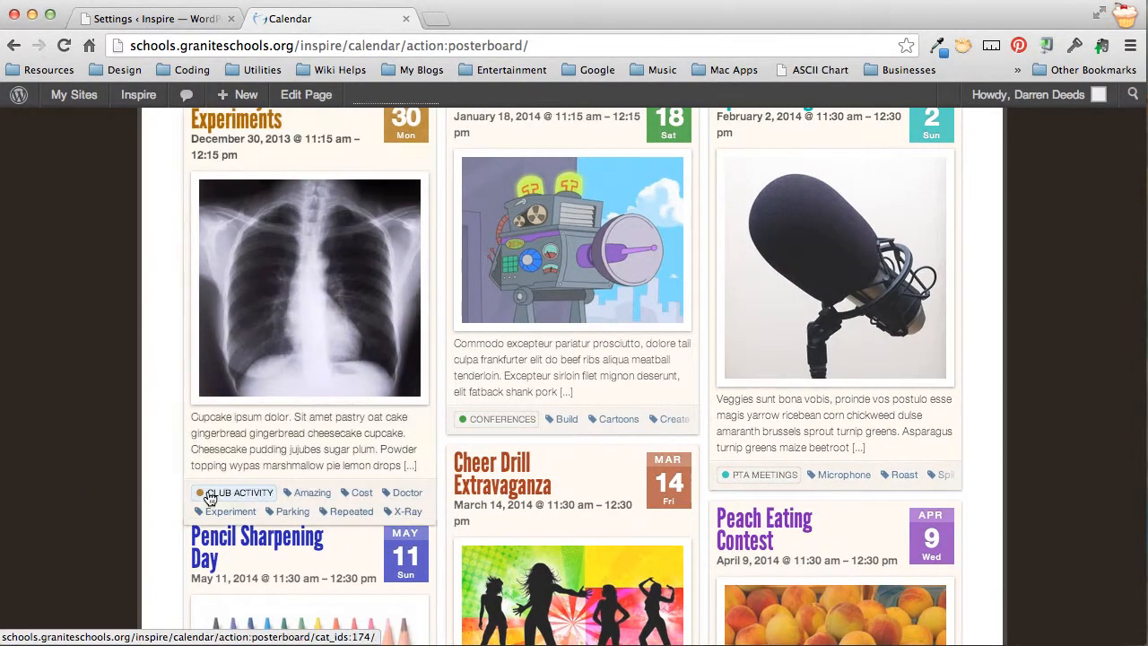
pyautogui.click(146, 20)
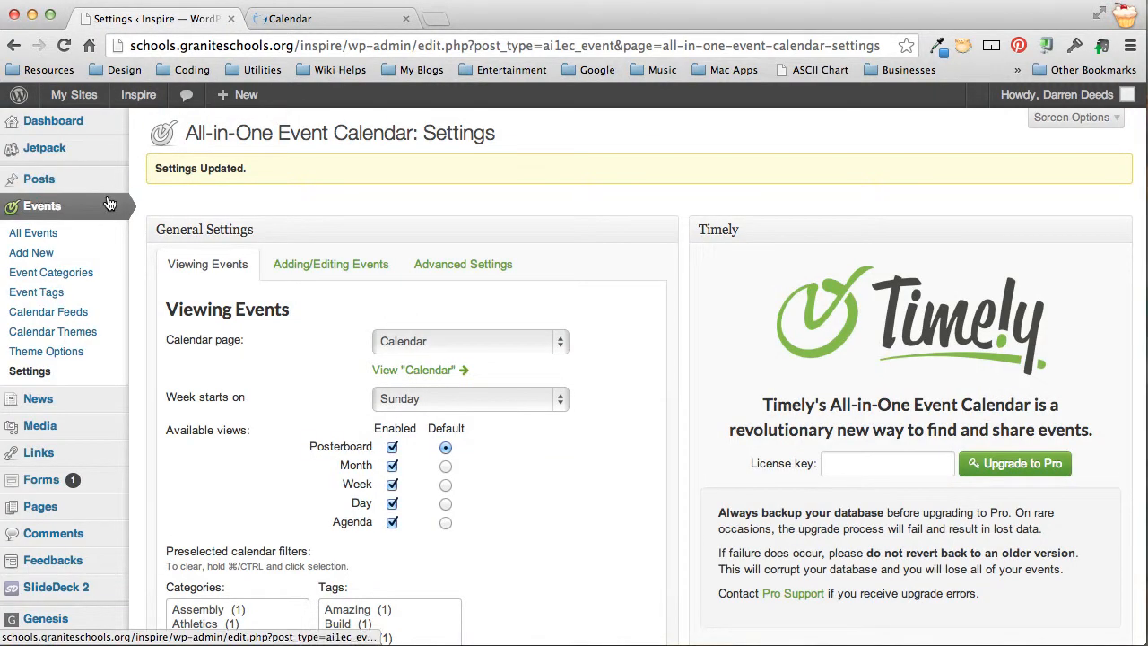
# On the Event Categories page, enter 'Swimming' in the new category form
pyautogui.click(65, 272)
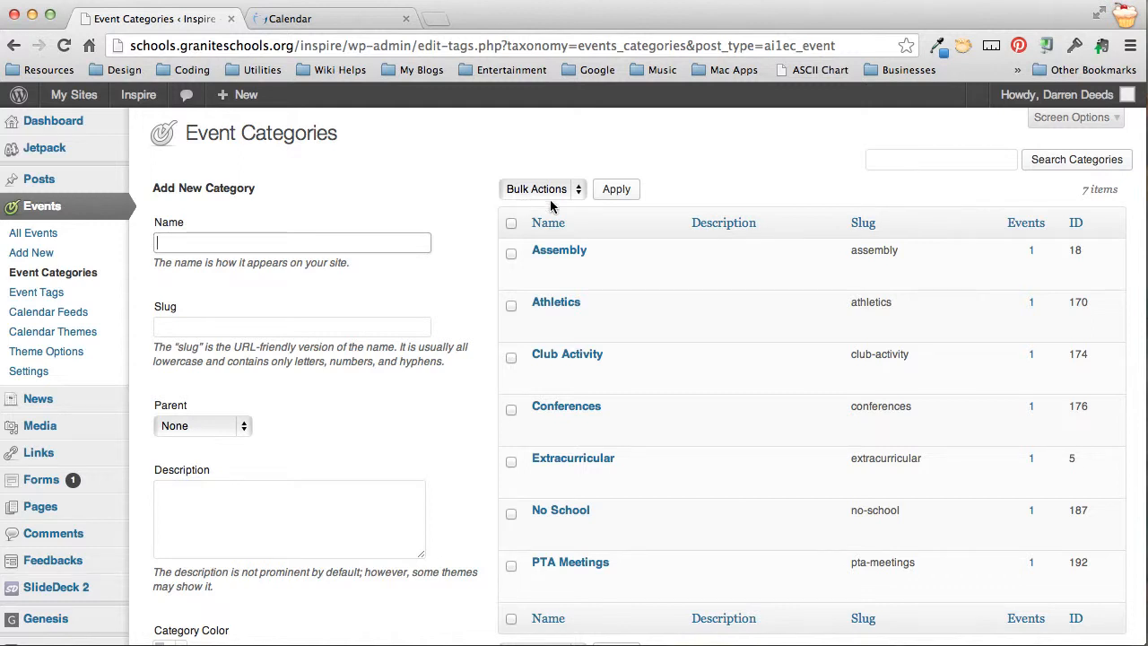
pyautogui.moveTo(659, 408)
pyautogui.write('Swimming')
pyautogui.scroll(-2, 464, 169)
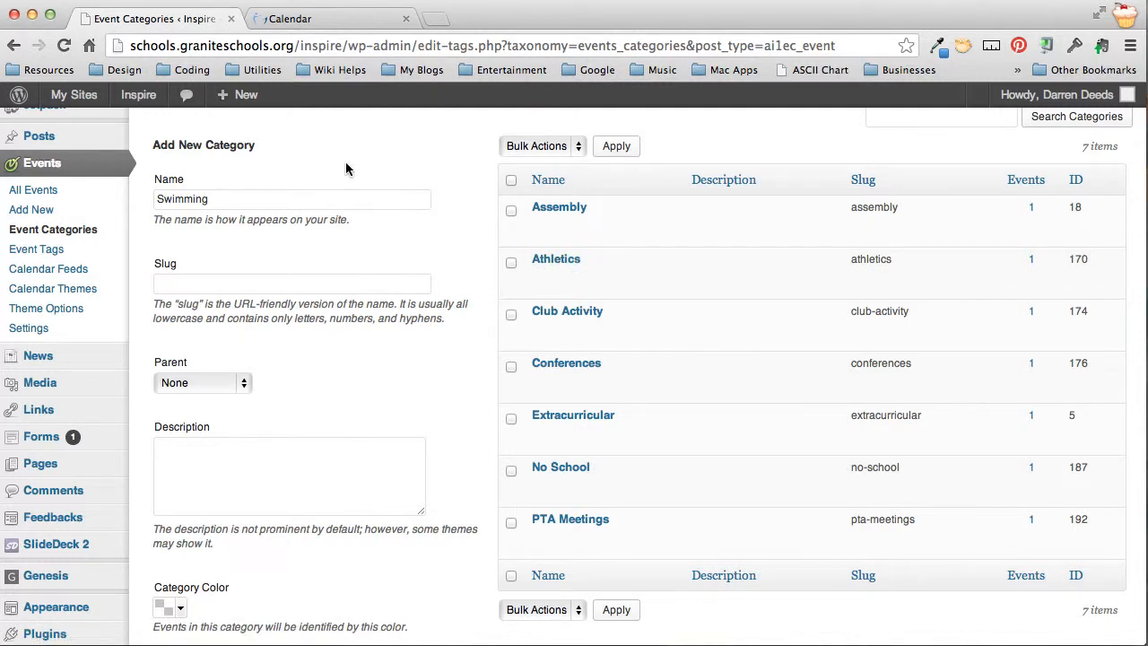
pyautogui.scroll(-1, 346, 180)
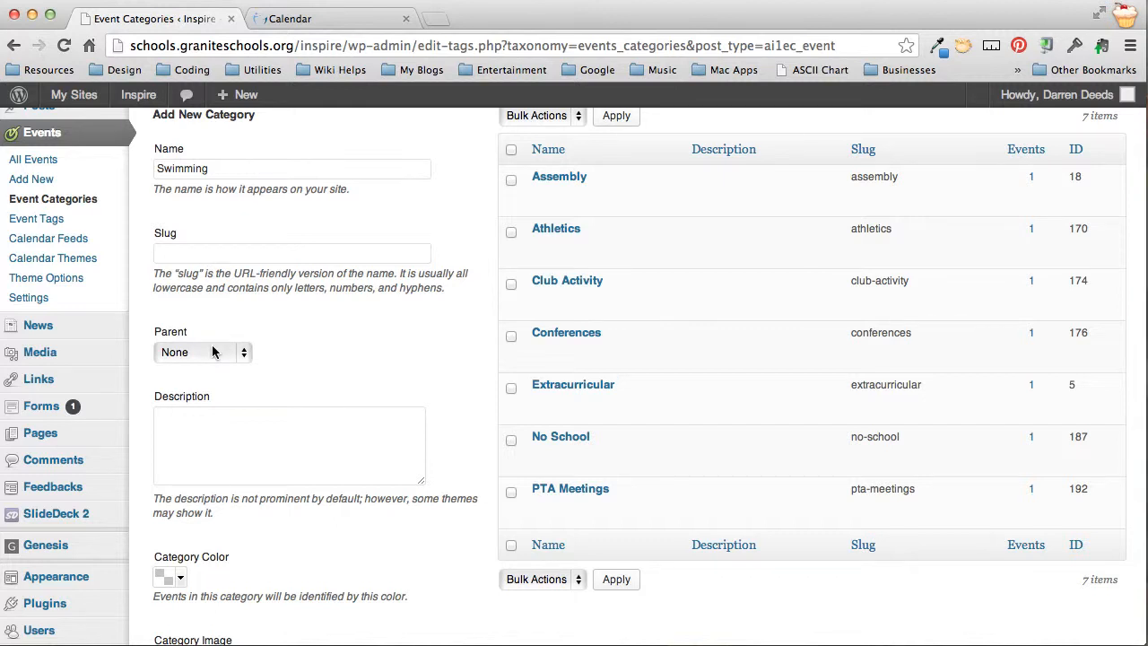
pyautogui.scroll(-5, 379, 439)
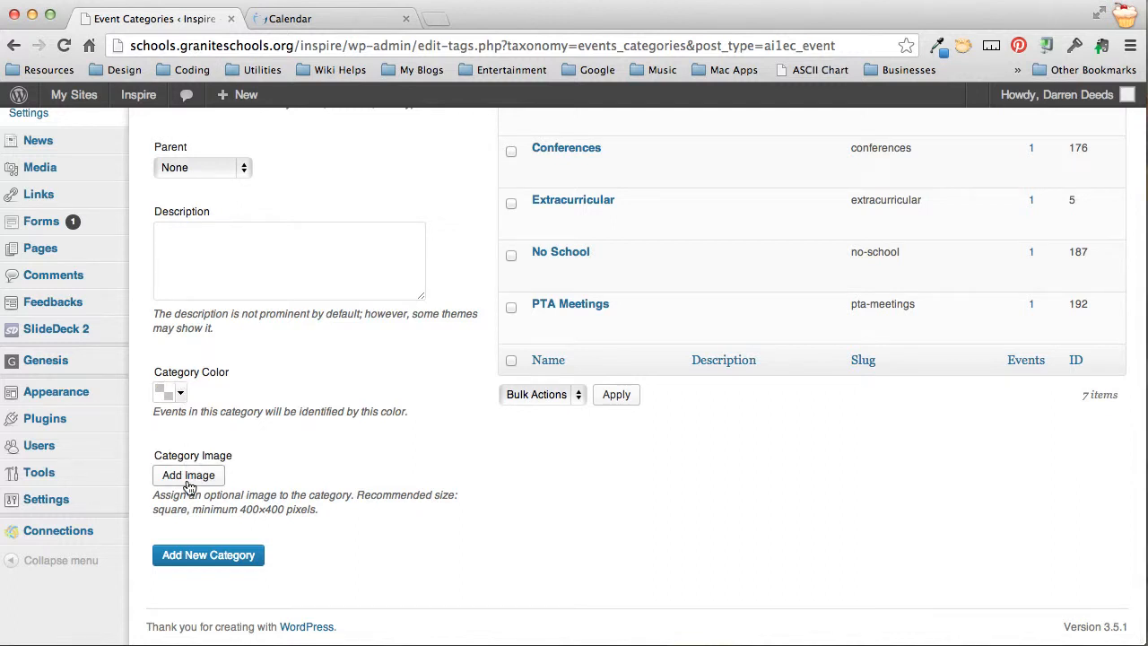
# Look over the Category Color choices without picking one, then view the public Calendar posterboard
pyautogui.click(182, 395)
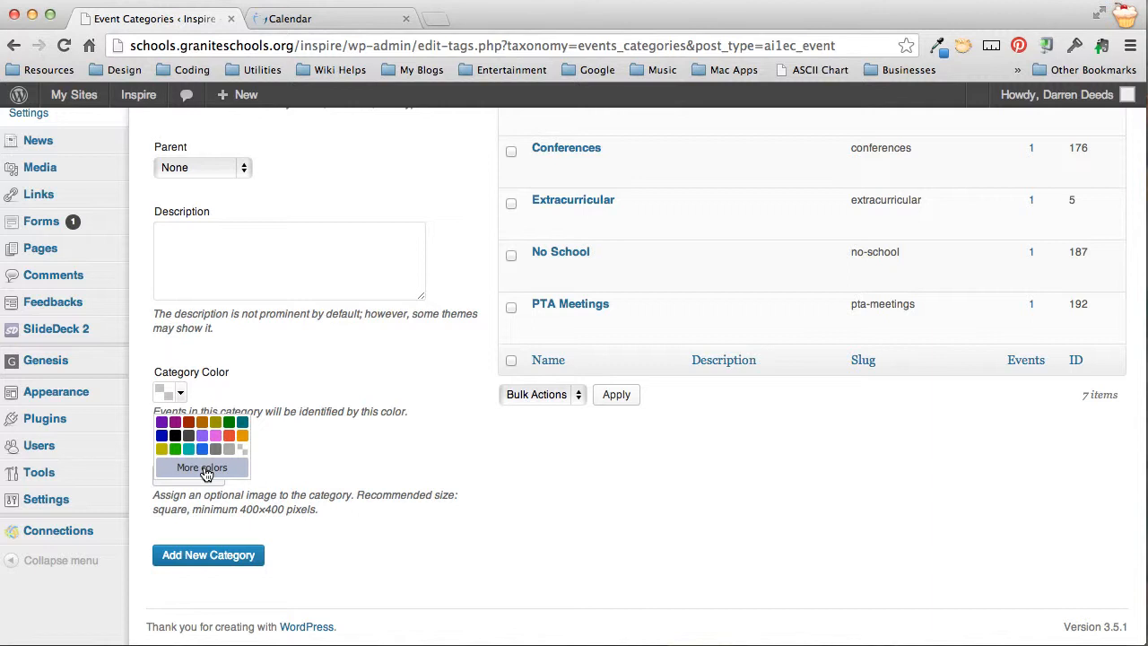
pyautogui.click(388, 463)
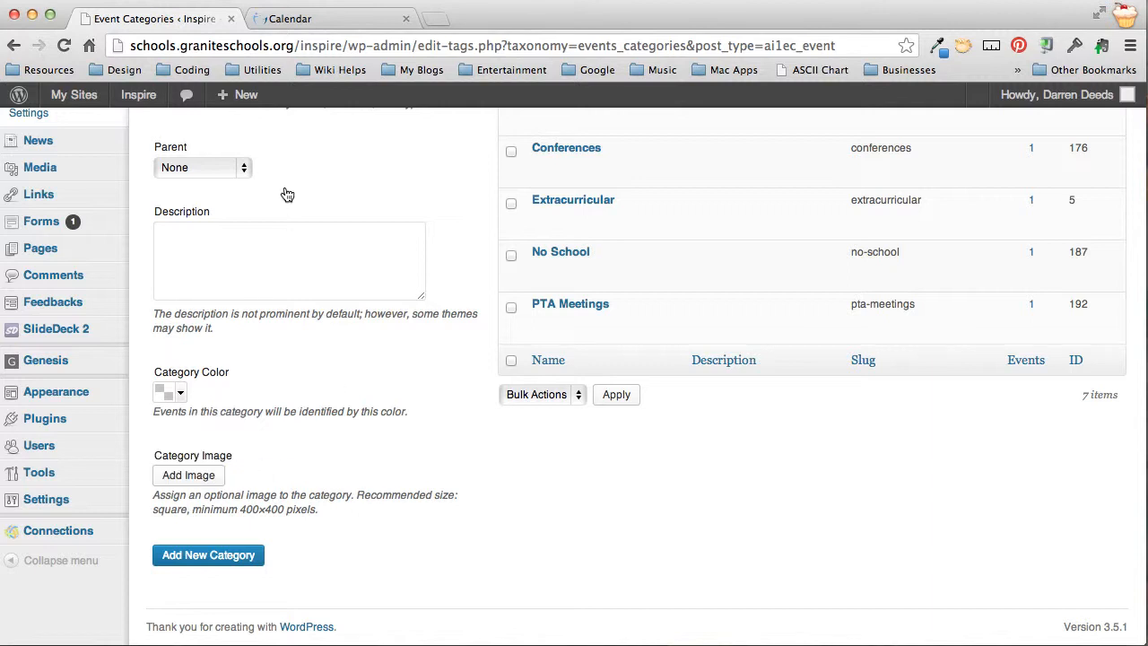
pyautogui.click(311, 18)
pyautogui.scroll(5, 328, 323)
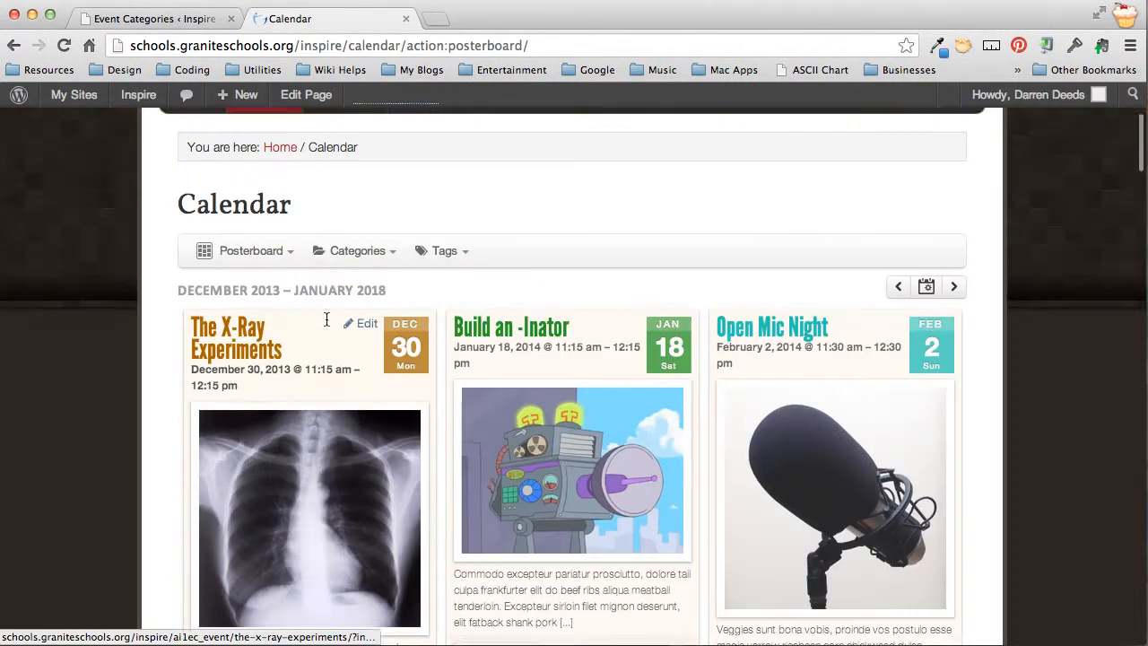
# Check the calendar's category list, then return to Event Categories and show the Category Color palette
pyautogui.click(359, 398)
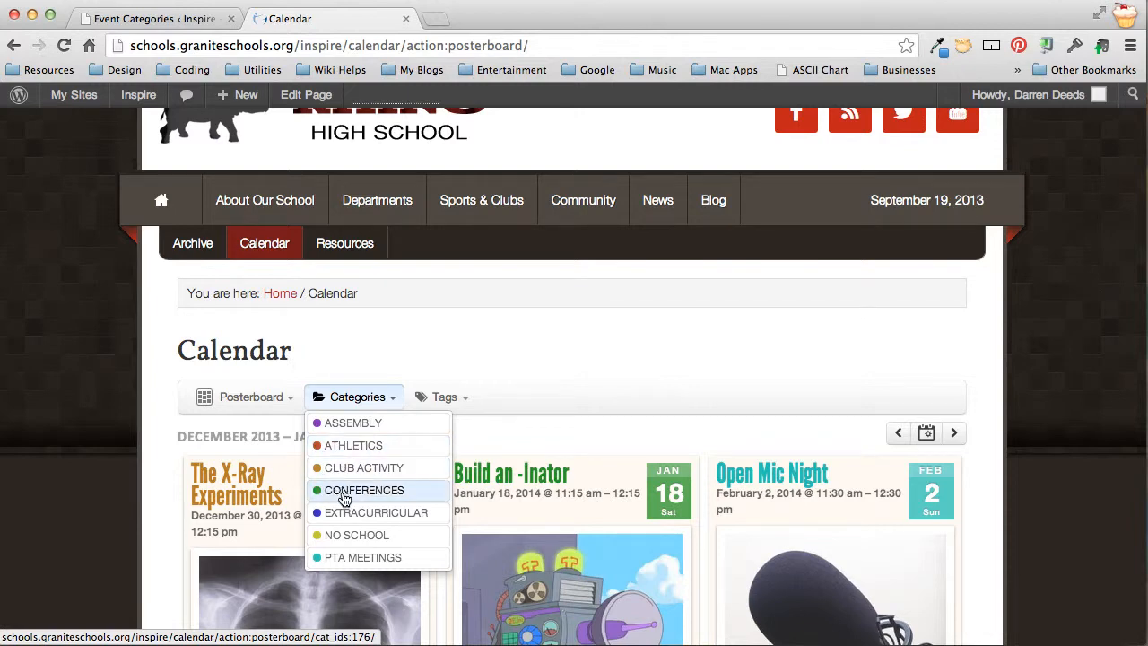
pyautogui.click(184, 21)
pyautogui.click(176, 394)
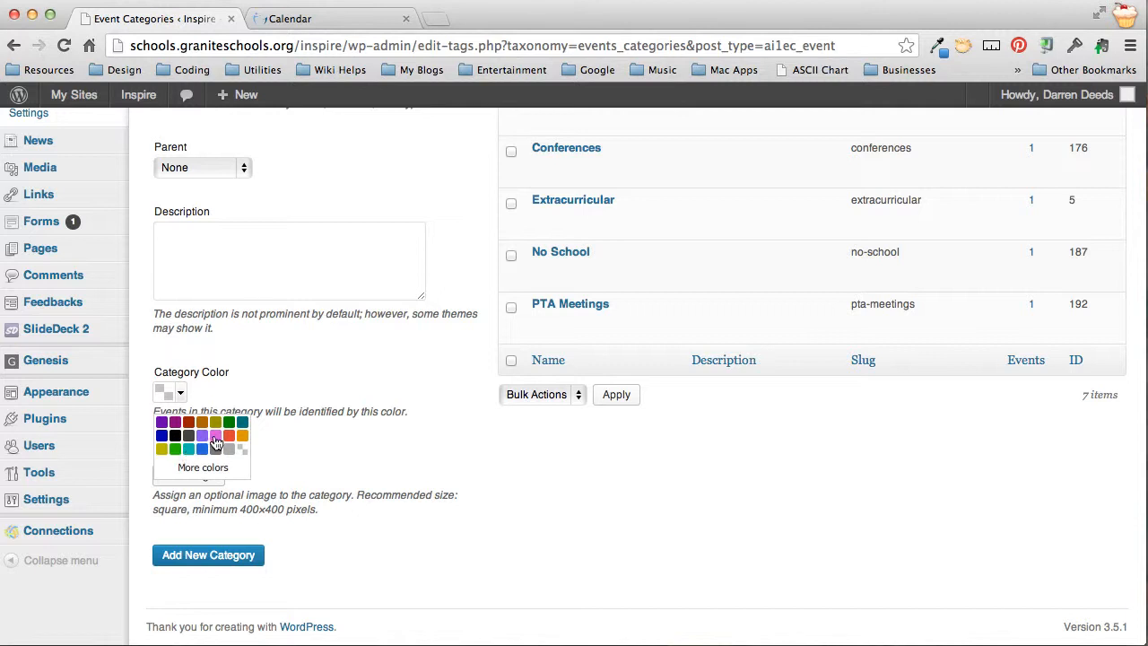
# Choose the pink swatch as the new category's colour
pyautogui.click(215, 436)
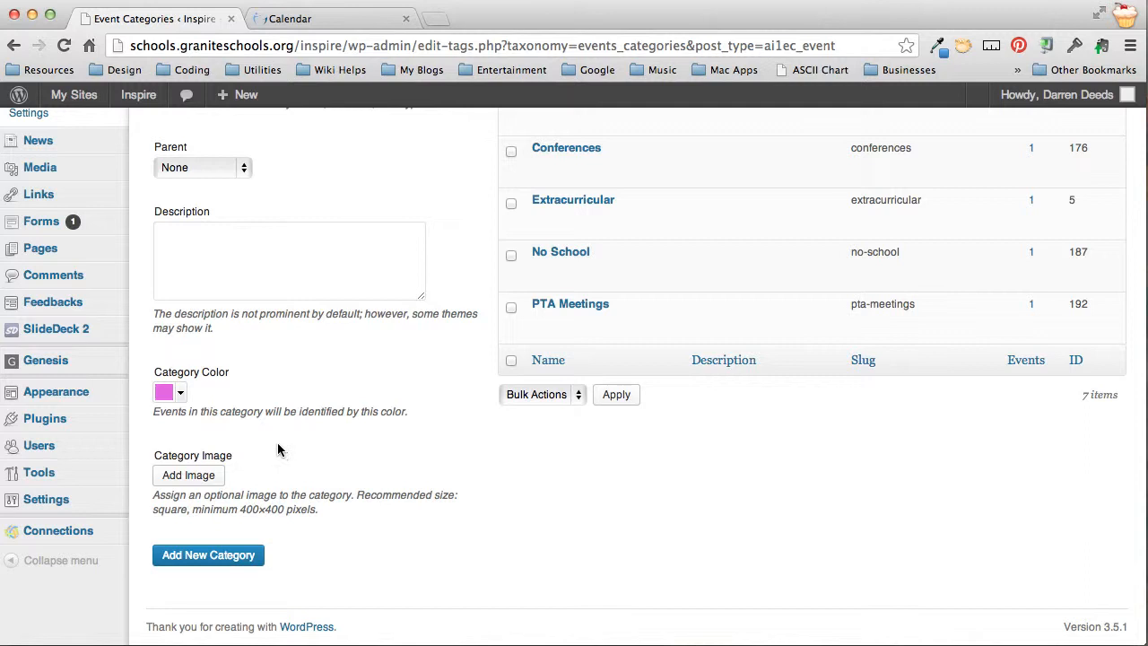
pyautogui.scroll(-1, 266, 477)
# Upload swimmer.jpg from Pictures > Design > Stock Photography > 400x400 and use it as the category image
pyautogui.click(211, 483)
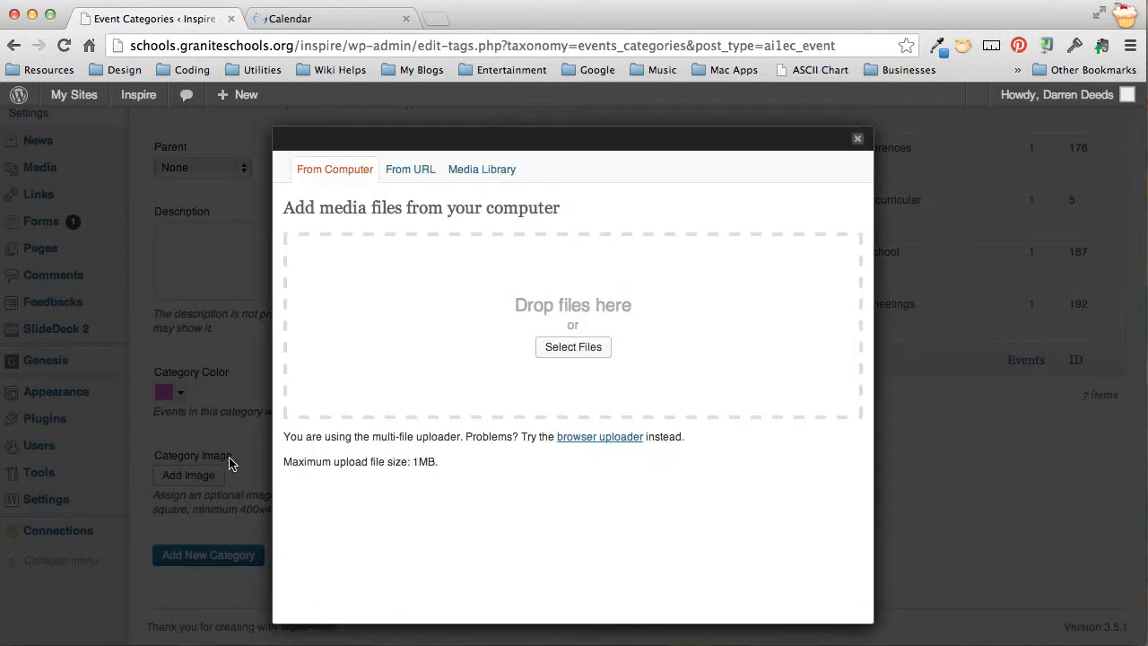
pyautogui.click(571, 348)
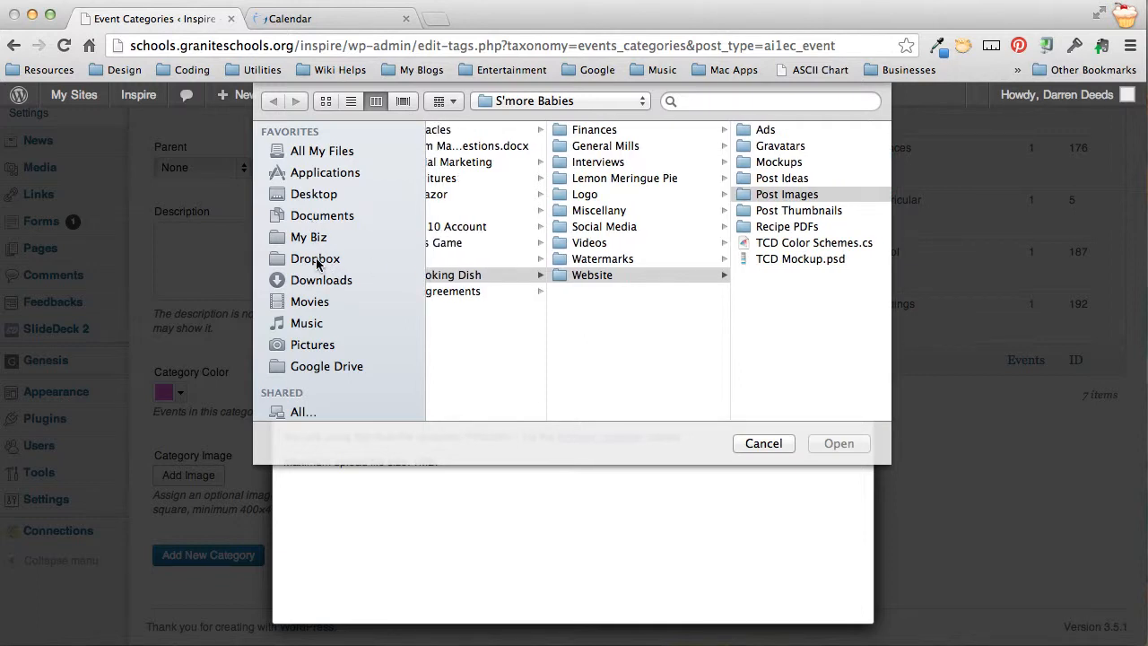
pyautogui.click(307, 346)
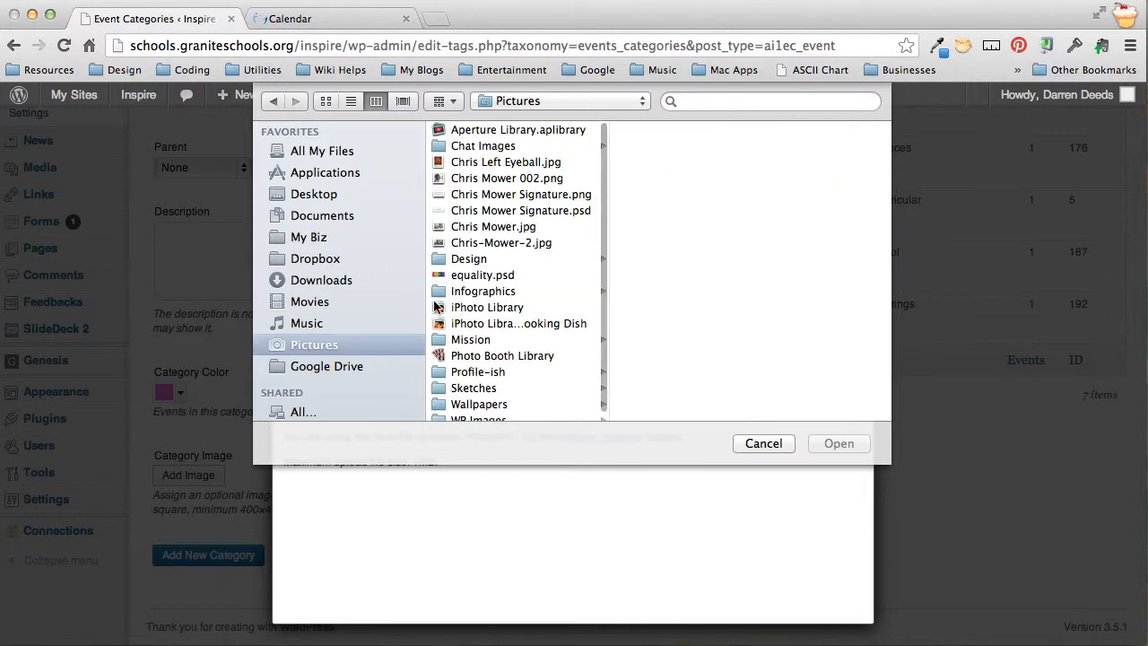
pyautogui.click(475, 259)
pyautogui.click(675, 210)
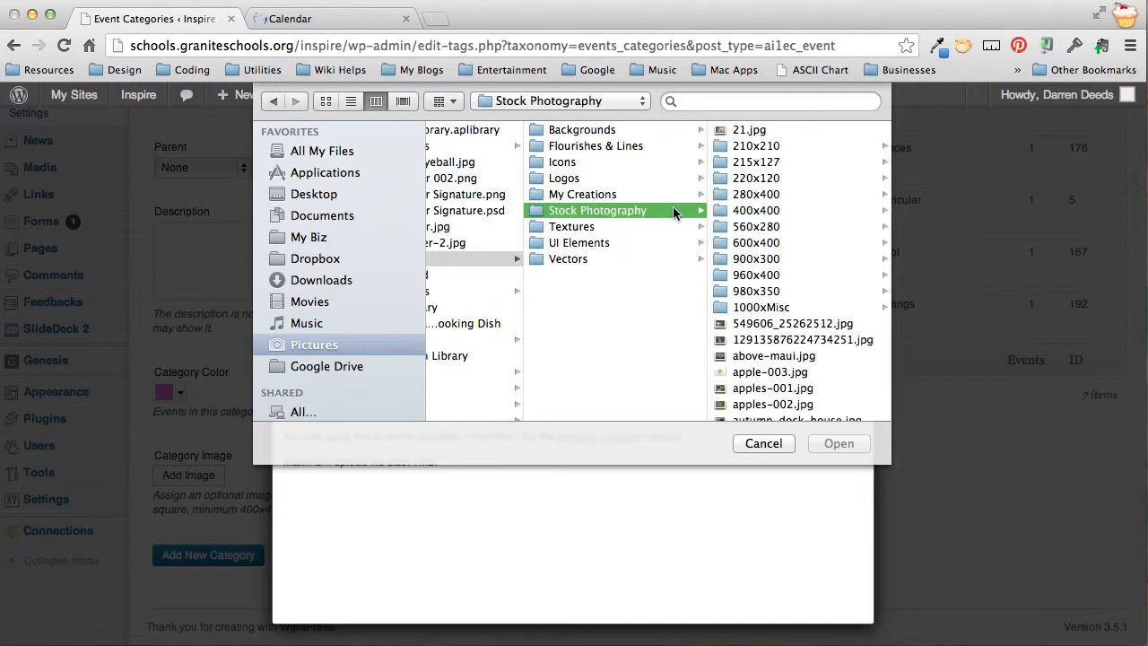
pyautogui.click(752, 210)
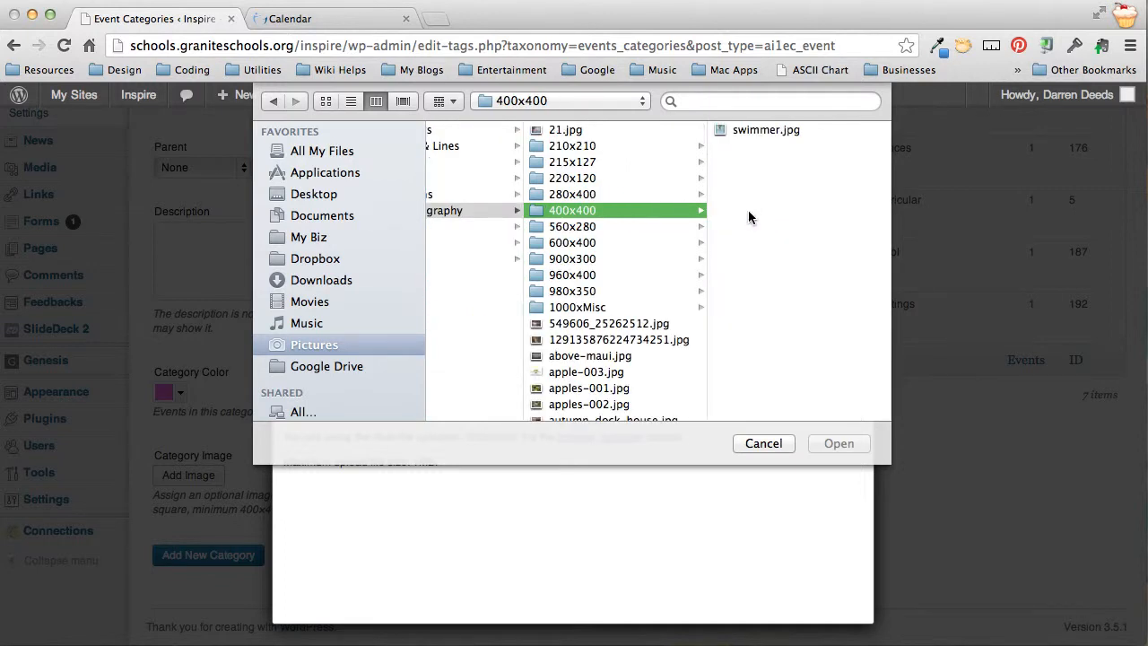
pyautogui.click(748, 131)
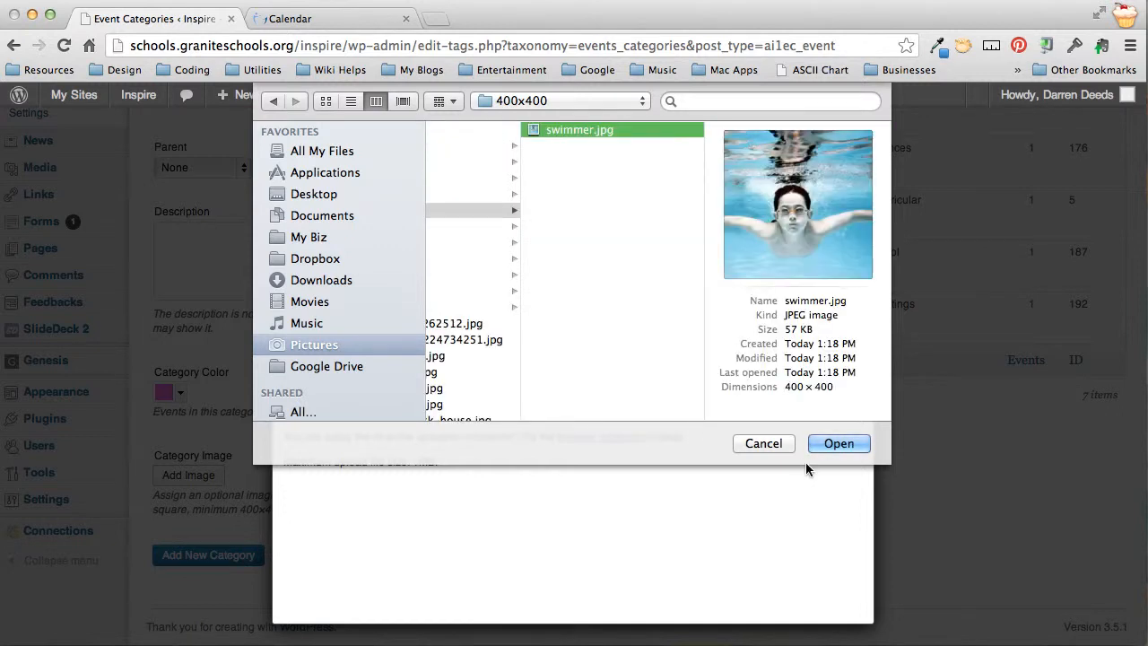
pyautogui.click(827, 446)
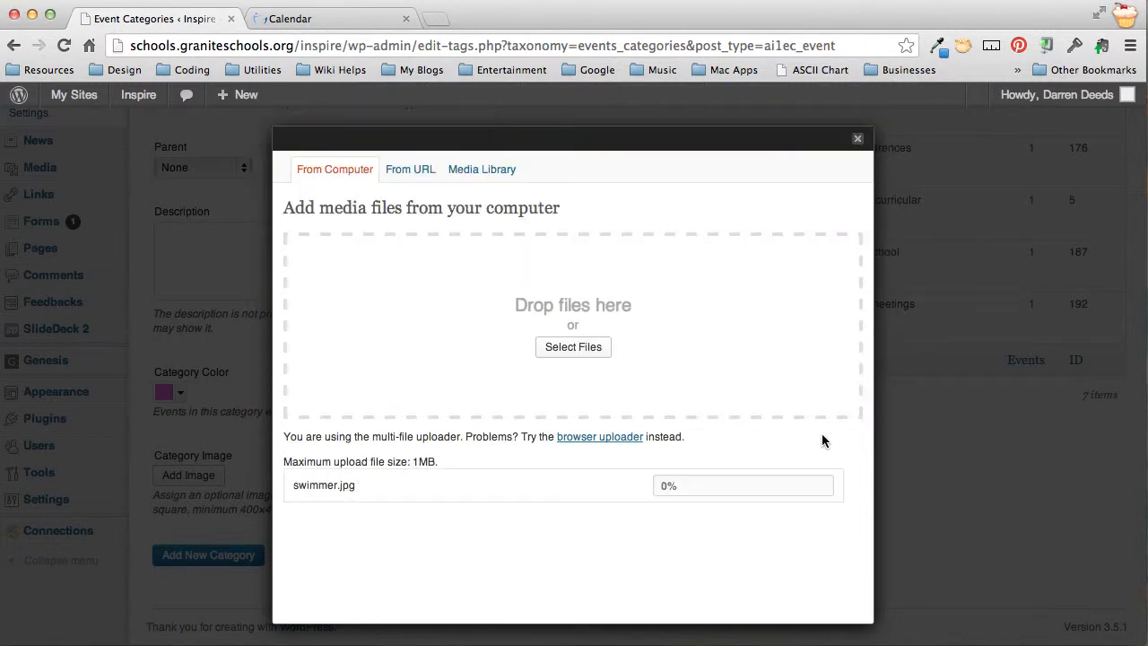
pyautogui.scroll(-4, 583, 451)
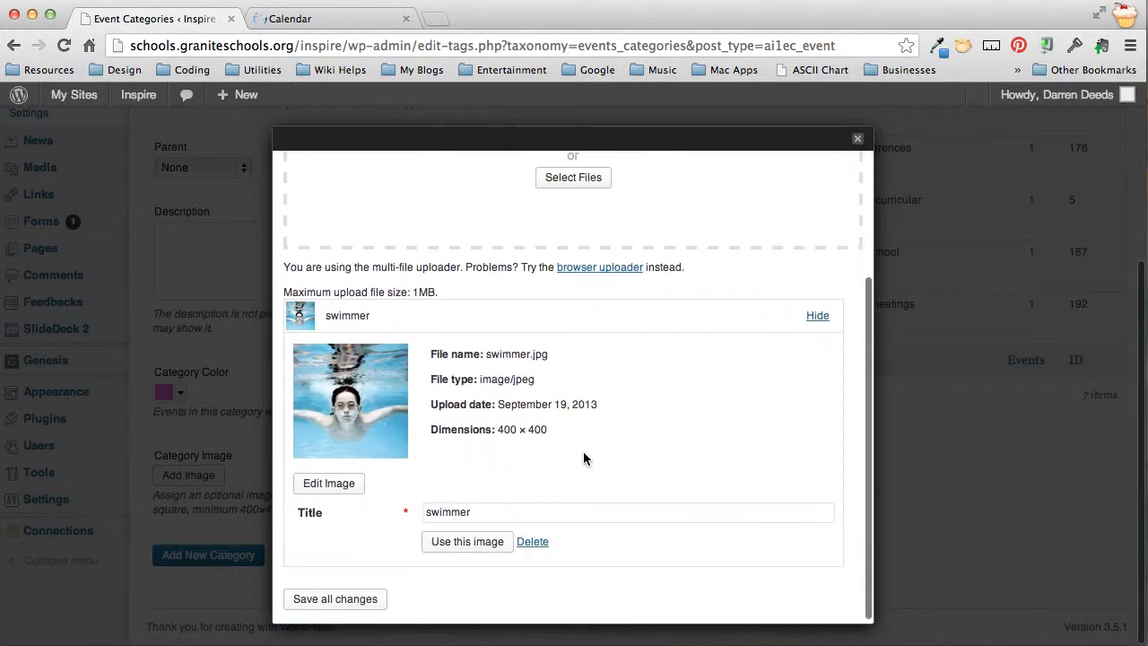
pyautogui.click(467, 541)
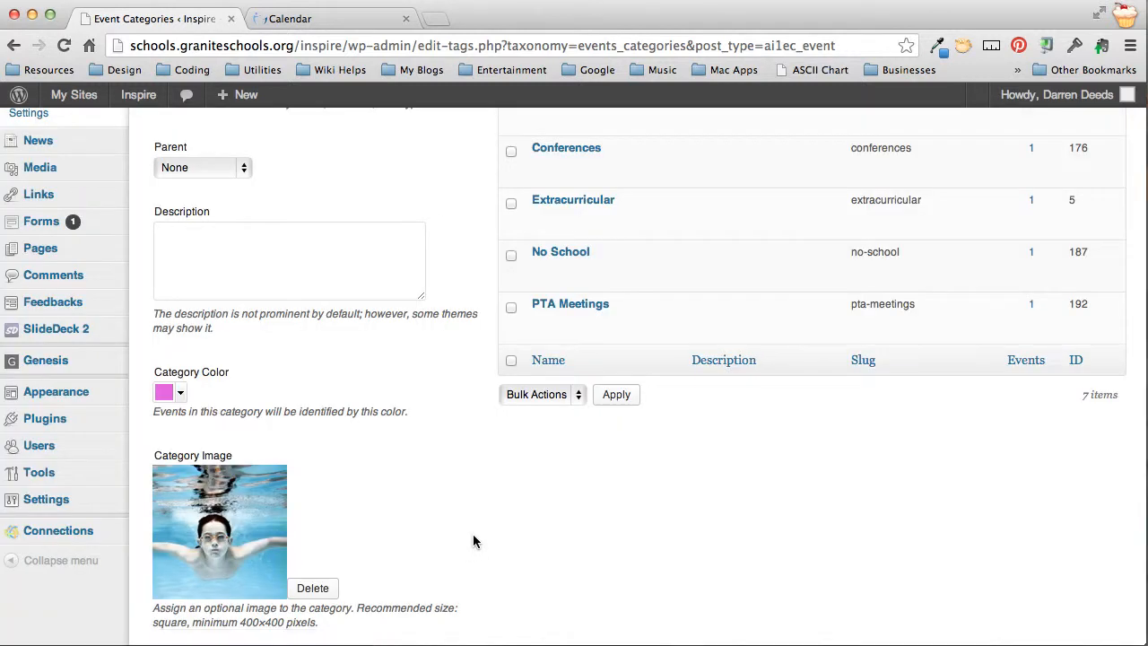
# Save the new Swimming category and start a new calendar event
pyautogui.scroll(-2, 471, 533)
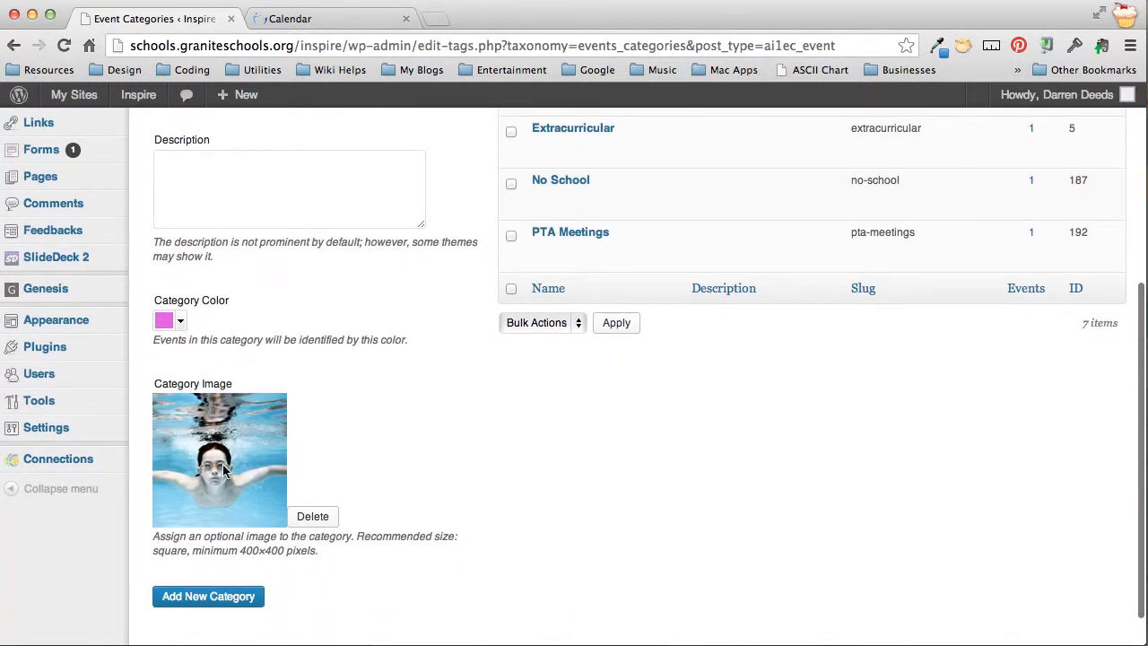
pyautogui.click(217, 607)
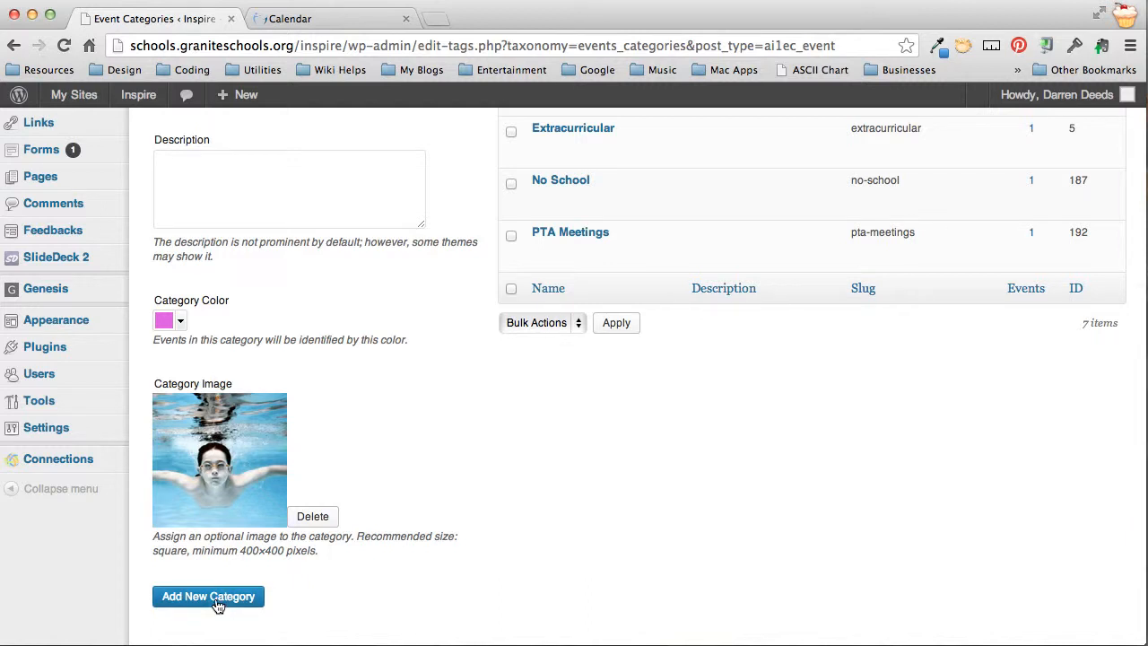
pyautogui.scroll(4, 725, 418)
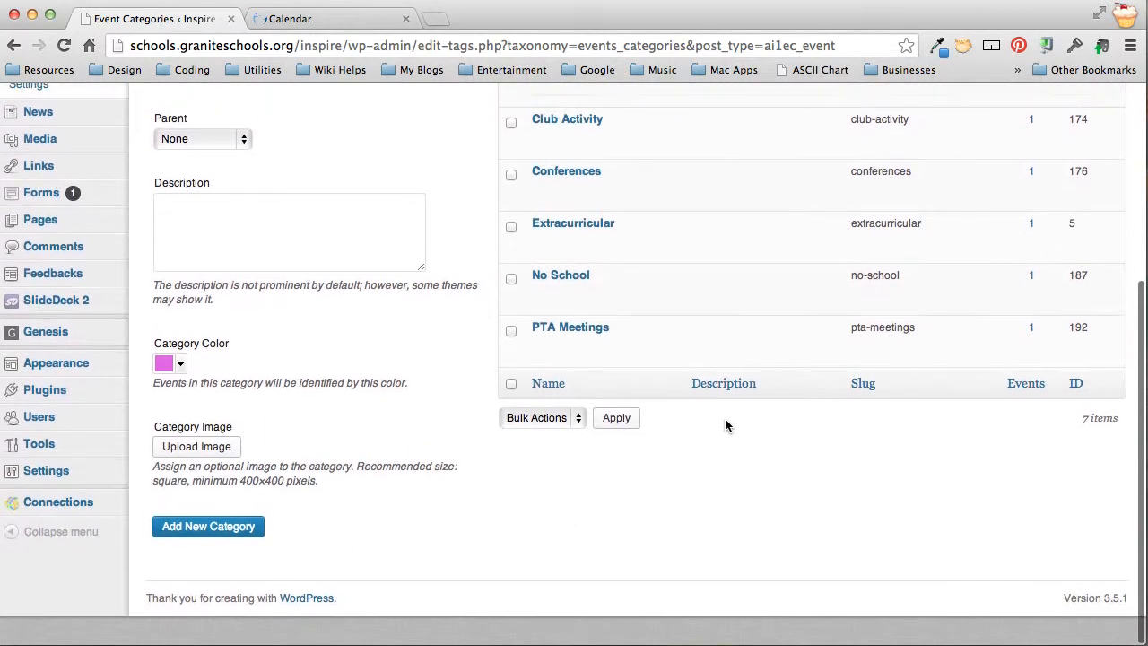
pyautogui.scroll(4, 726, 419)
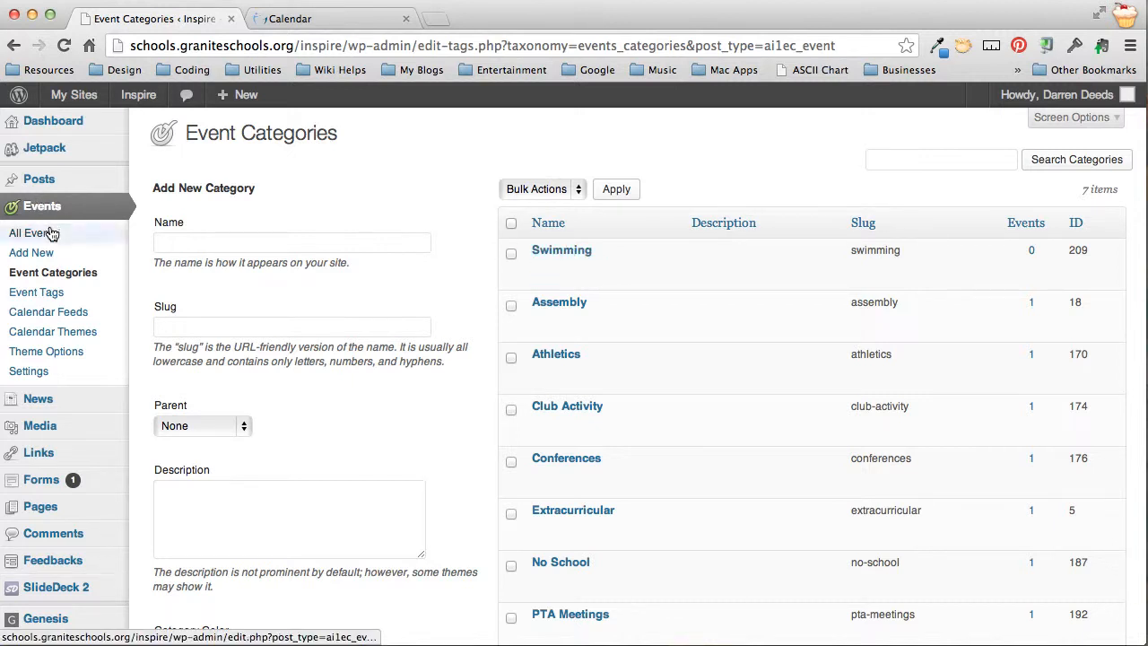
pyautogui.click(40, 255)
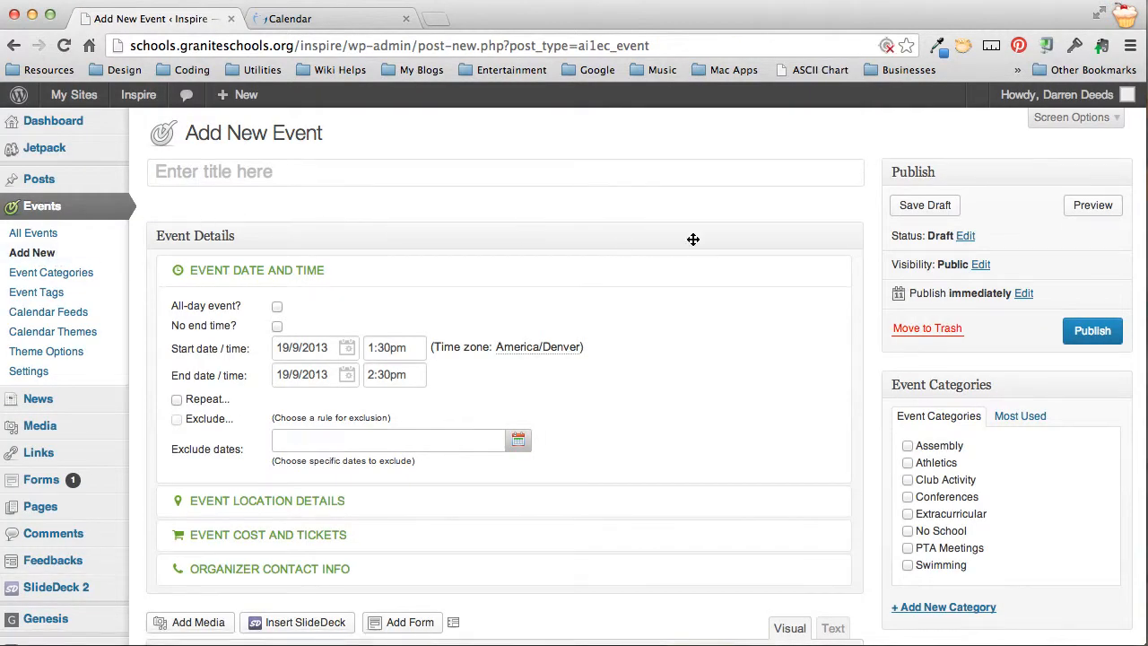
# Title the new event 'Swimmer's Meet for Pool Time'
pyautogui.click(851, 239)
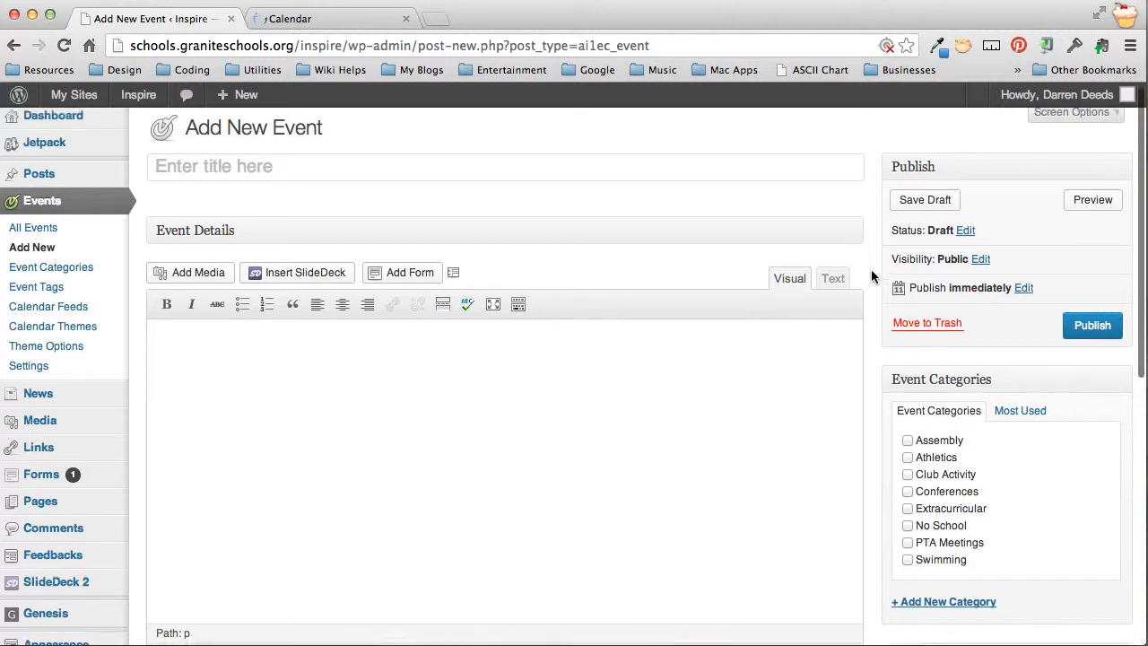
pyautogui.scroll(-3, 871, 269)
pyautogui.scroll(-2, 871, 269)
pyautogui.scroll(5, 871, 269)
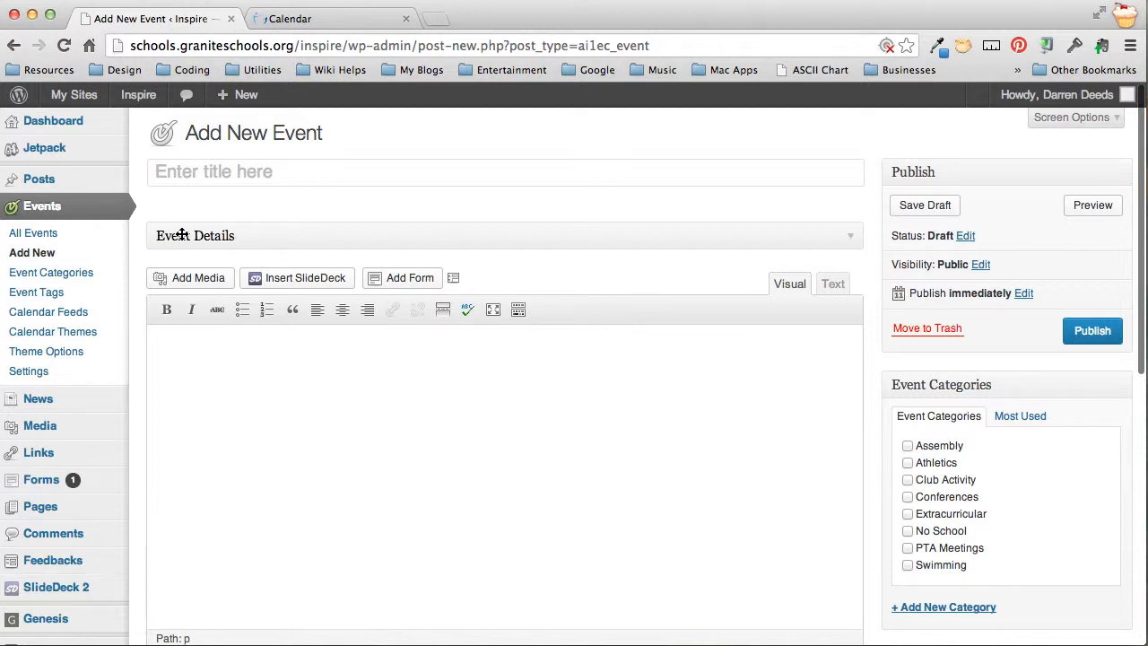
pyautogui.click(852, 242)
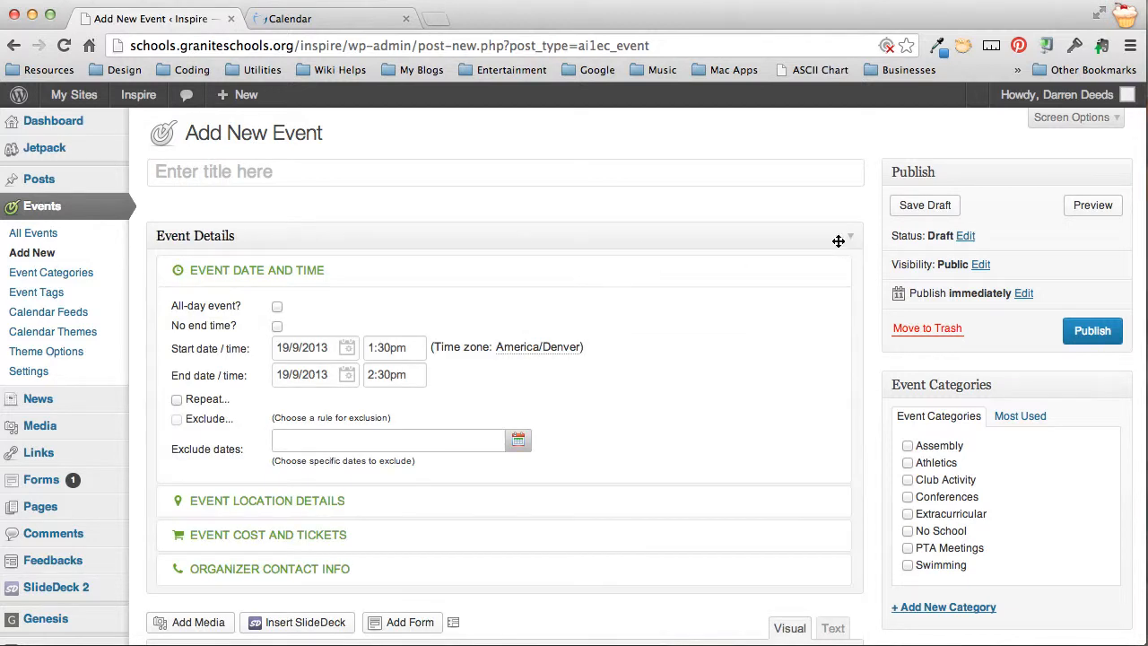
pyautogui.click(247, 175)
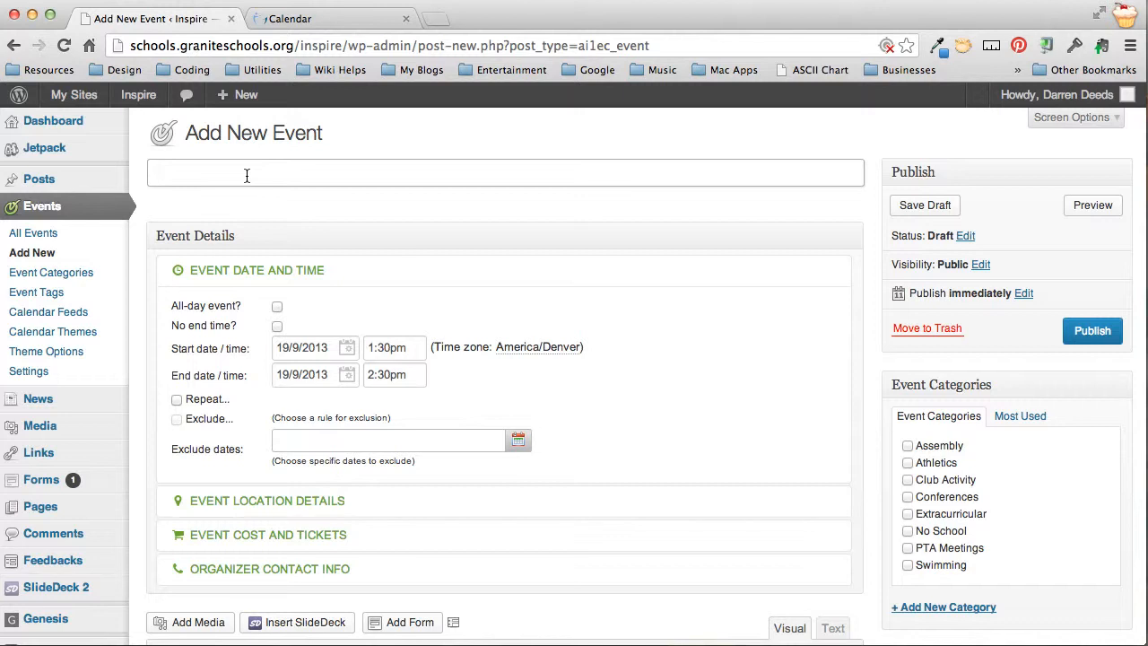
pyautogui.write("Swimmer's Meet for")
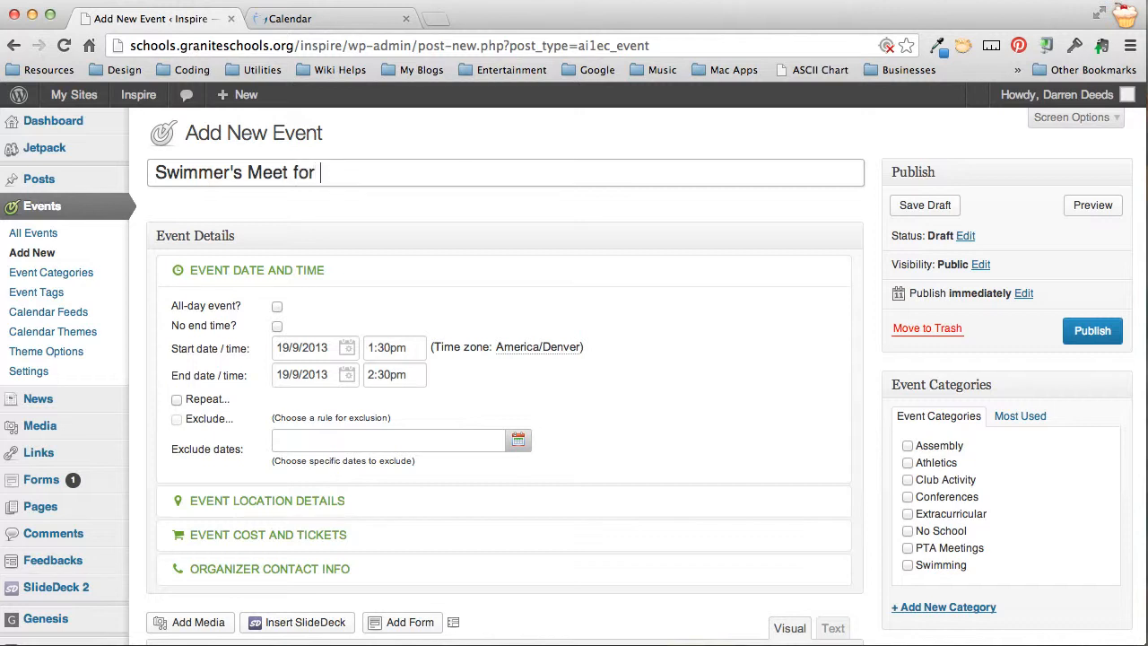
pyautogui.write(' Pool Time')
pyautogui.scroll(-1, 305, 191)
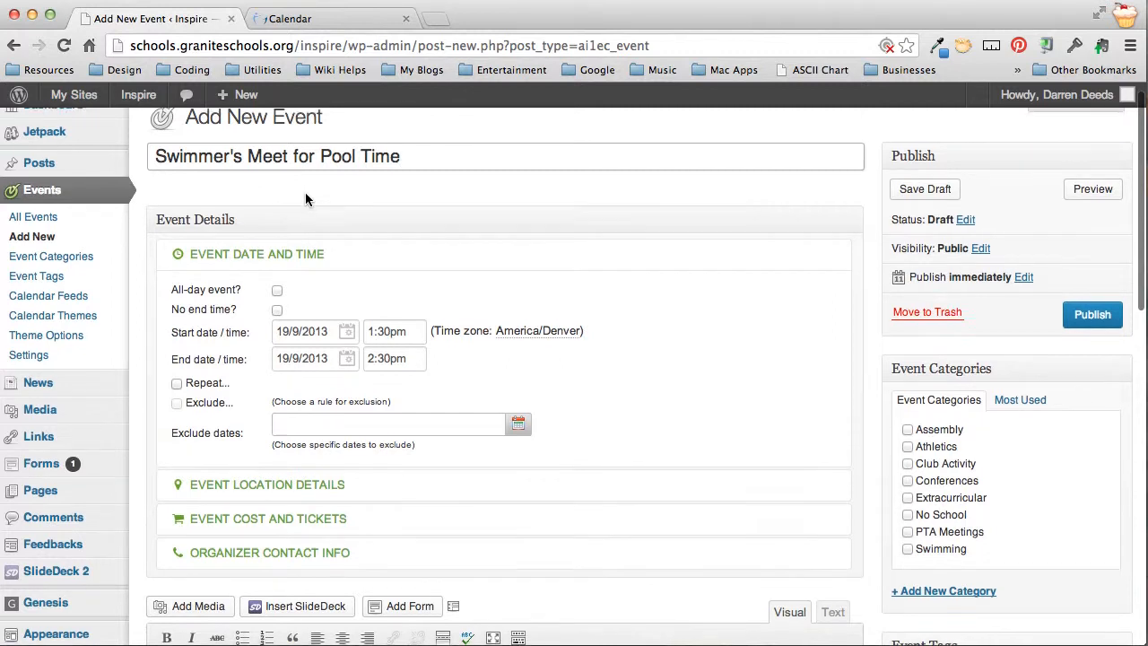
pyautogui.scroll(-5, 306, 192)
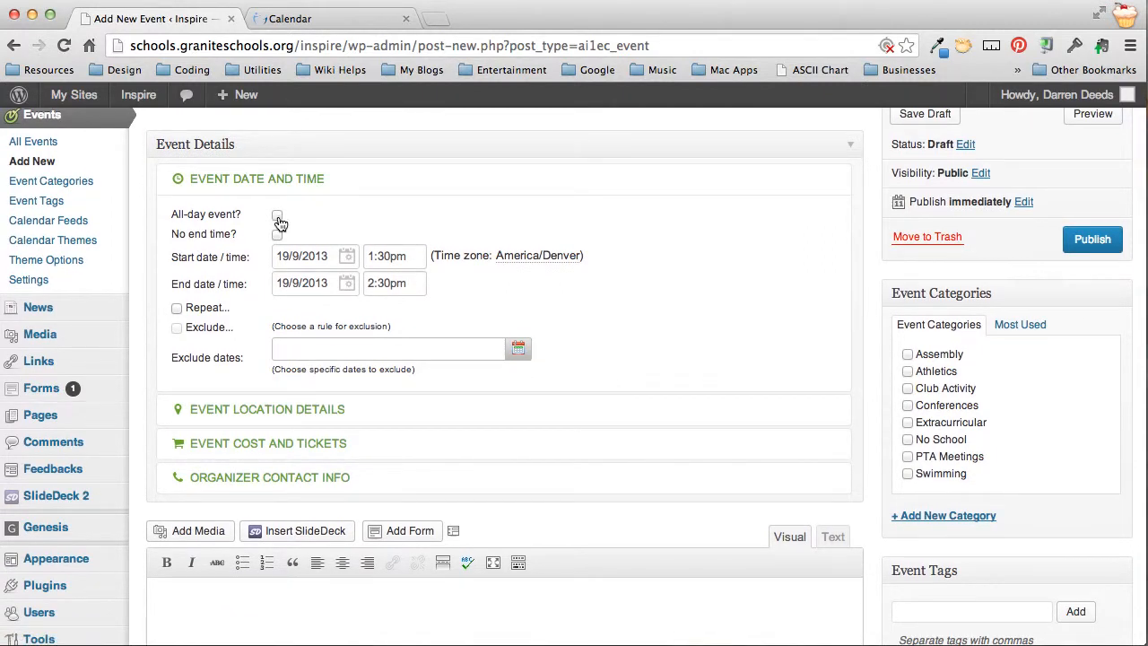
# Set the event's start date to 16 January 2014, keeping it a timed event
pyautogui.click(278, 218)
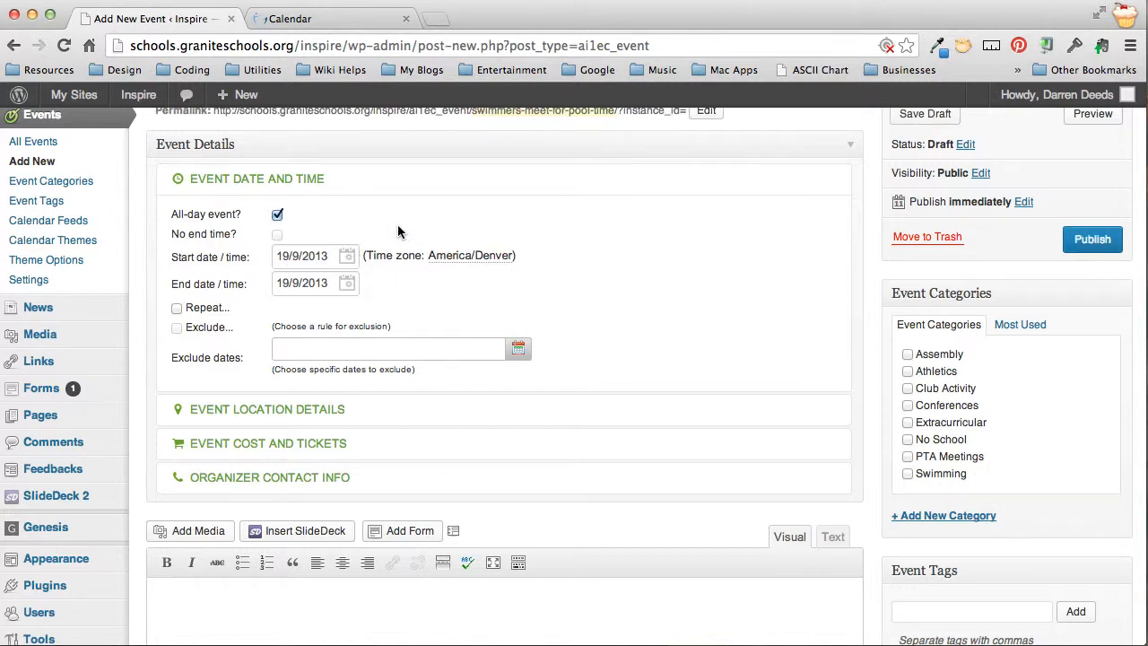
pyautogui.click(278, 217)
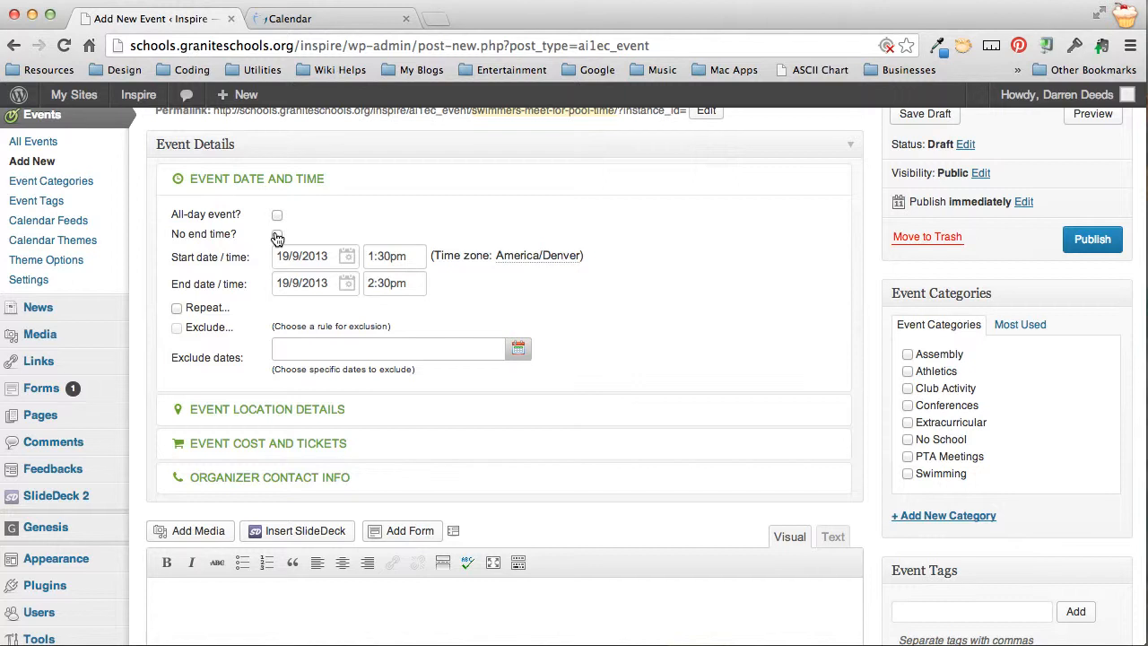
pyautogui.click(316, 258)
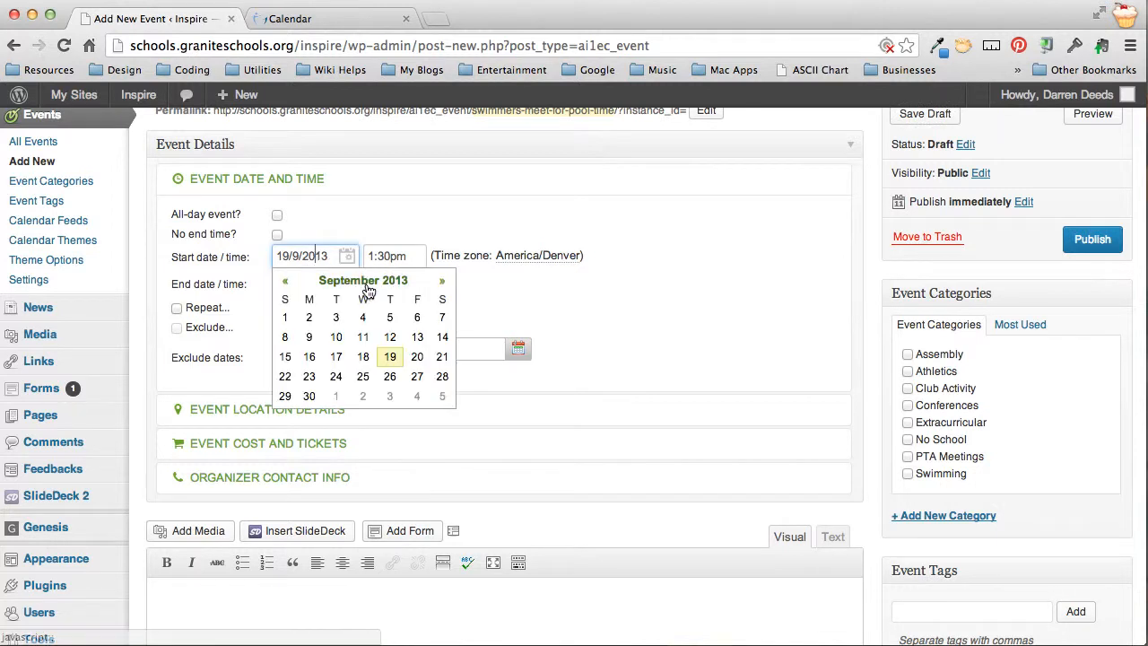
pyautogui.click(443, 285)
pyautogui.click(442, 286)
pyautogui.click(443, 286)
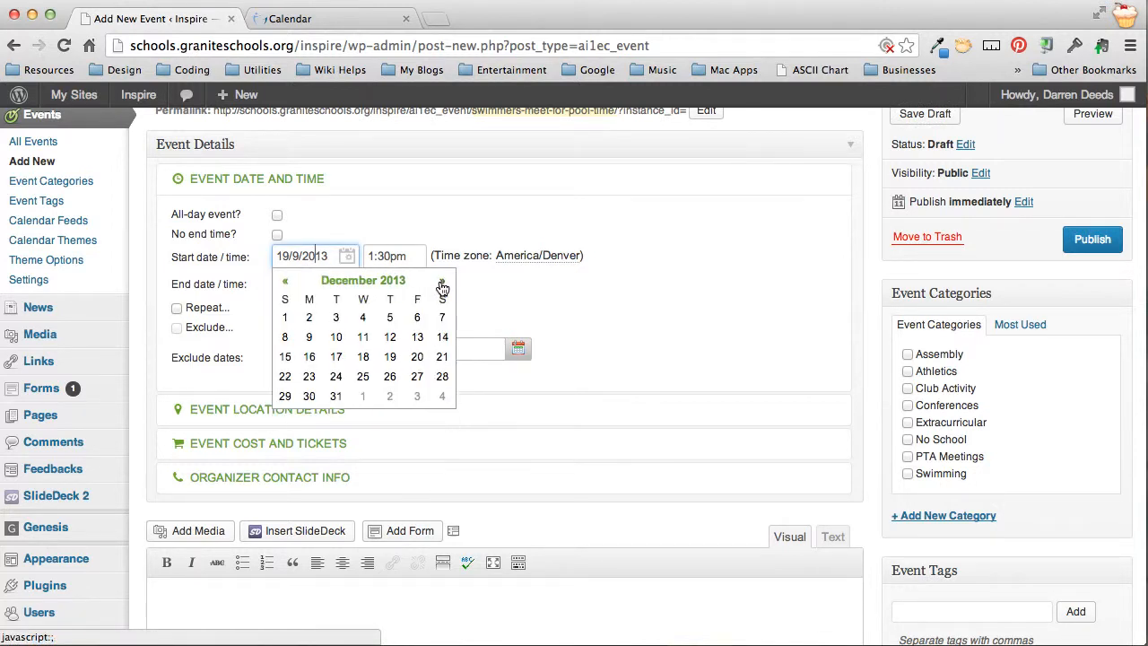
pyautogui.click(442, 285)
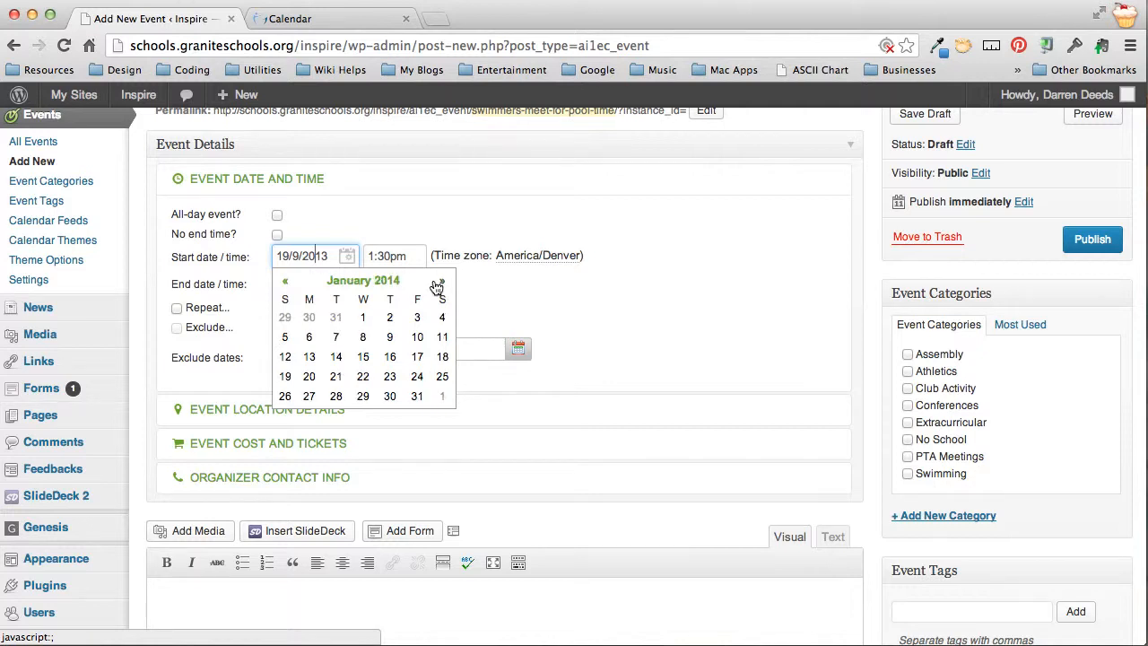
pyautogui.click(392, 357)
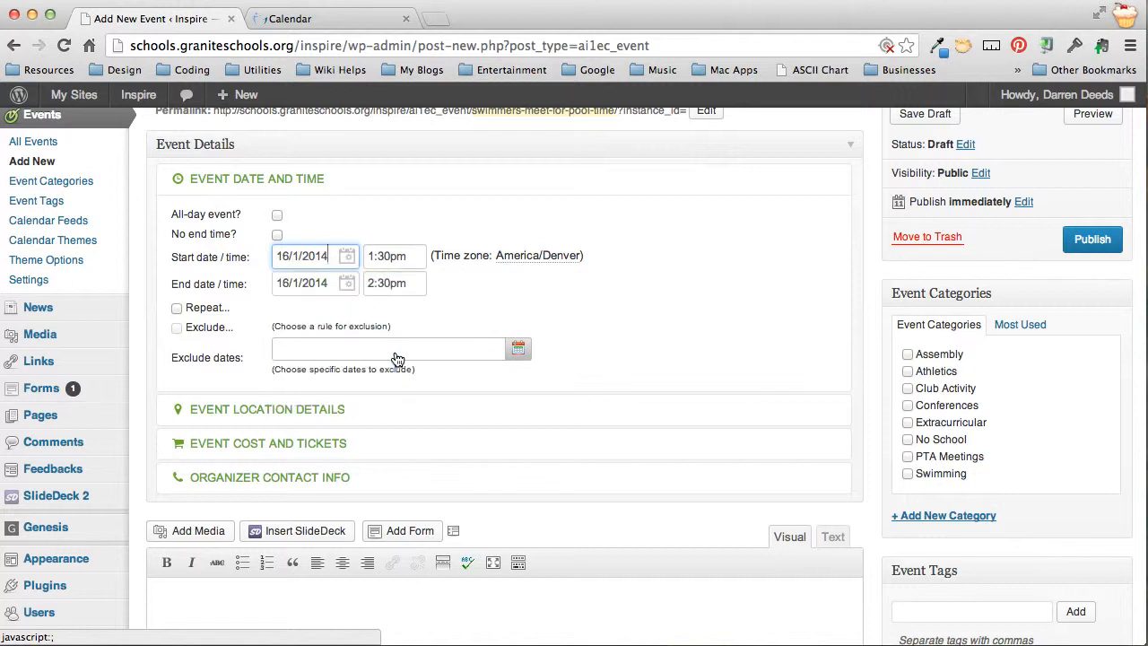
# Set the event to start at 5:00am and end at 4:00pm
pyautogui.click(381, 258)
pyautogui.scroll(-1, 423, 345)
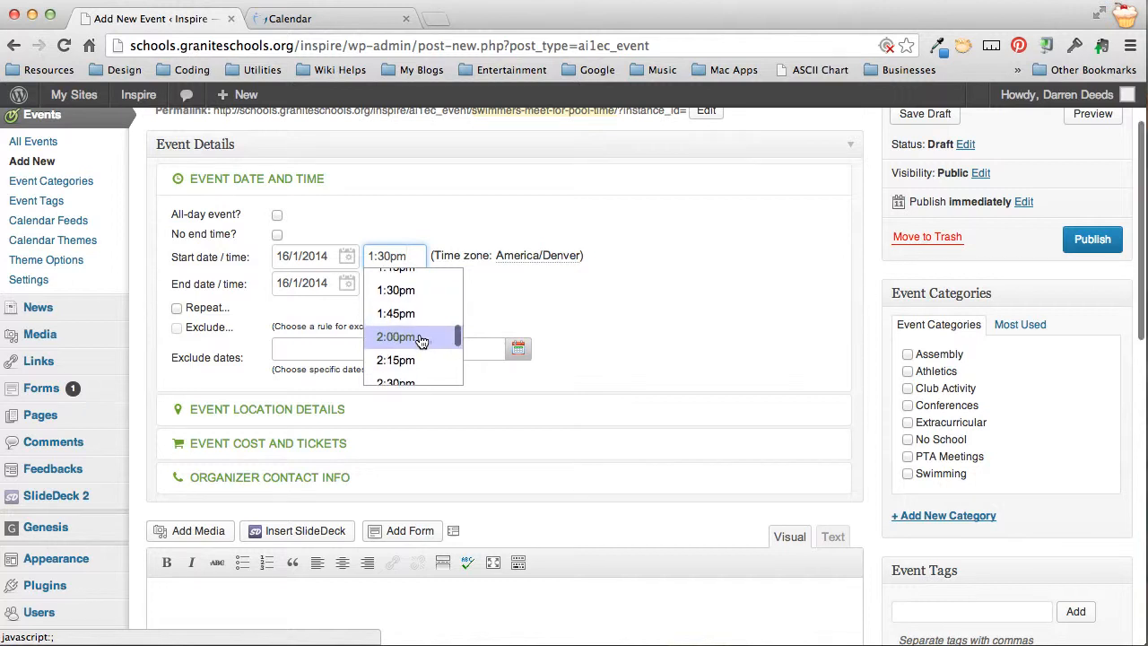
pyautogui.scroll(10, 422, 342)
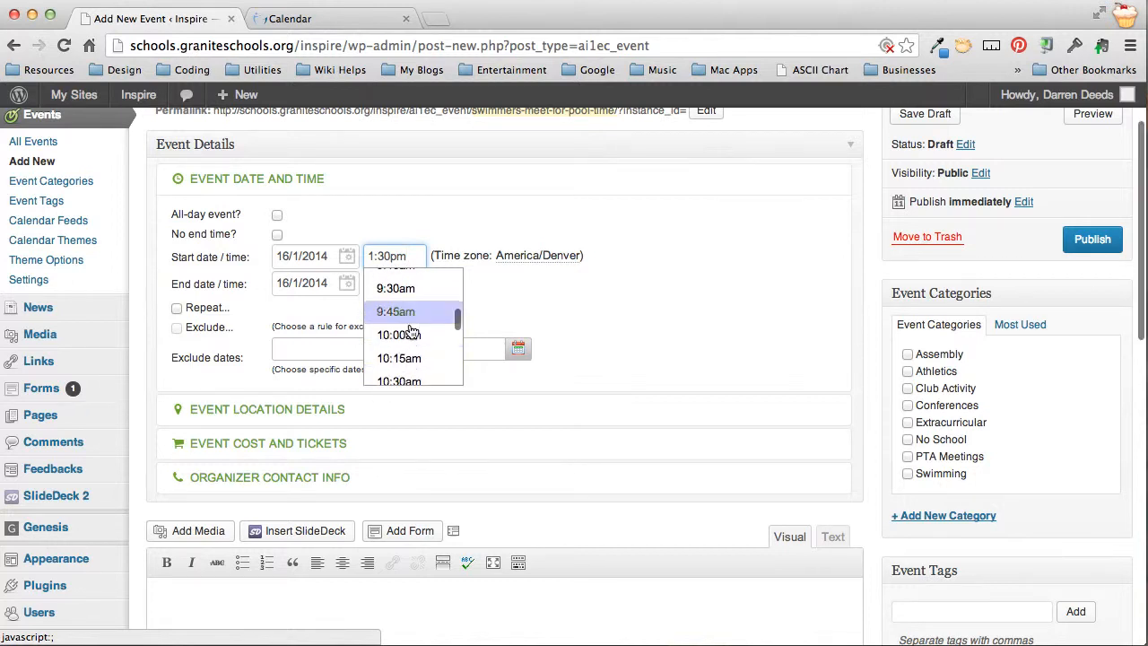
pyautogui.scroll(12, 411, 332)
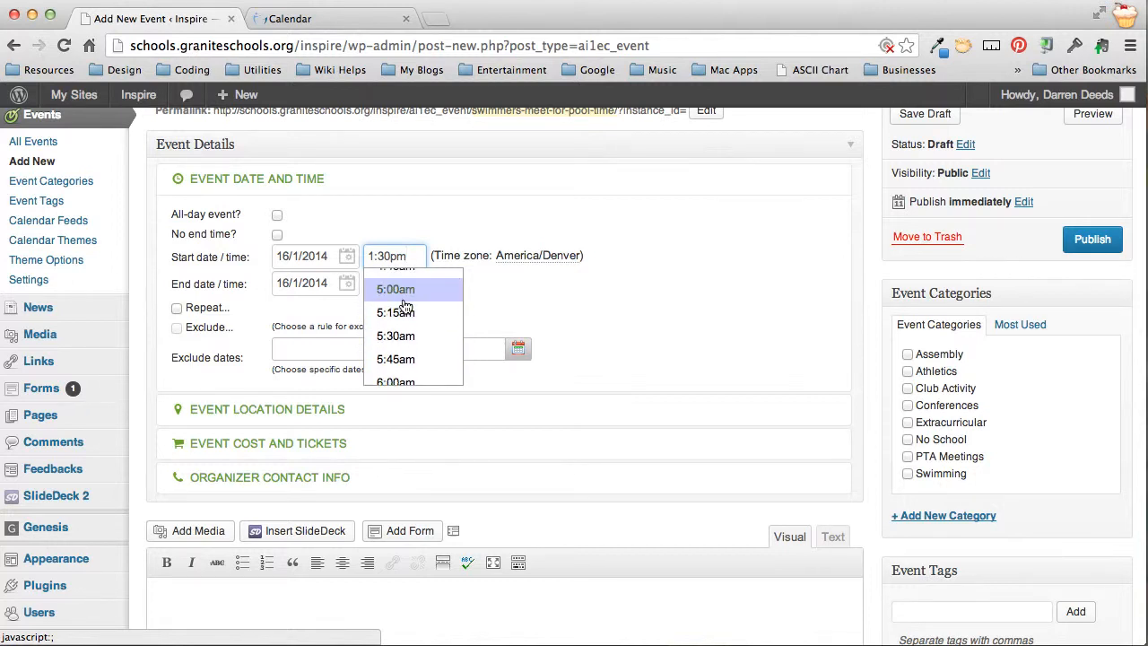
pyautogui.click(402, 291)
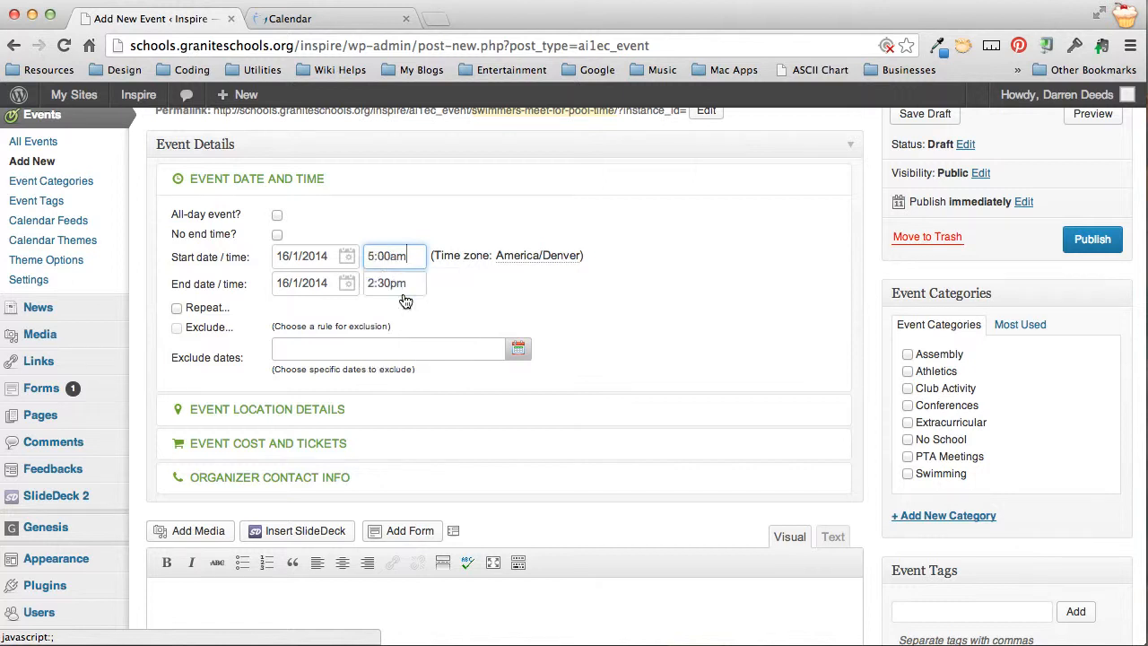
pyautogui.click(401, 283)
pyautogui.scroll(-8, 442, 361)
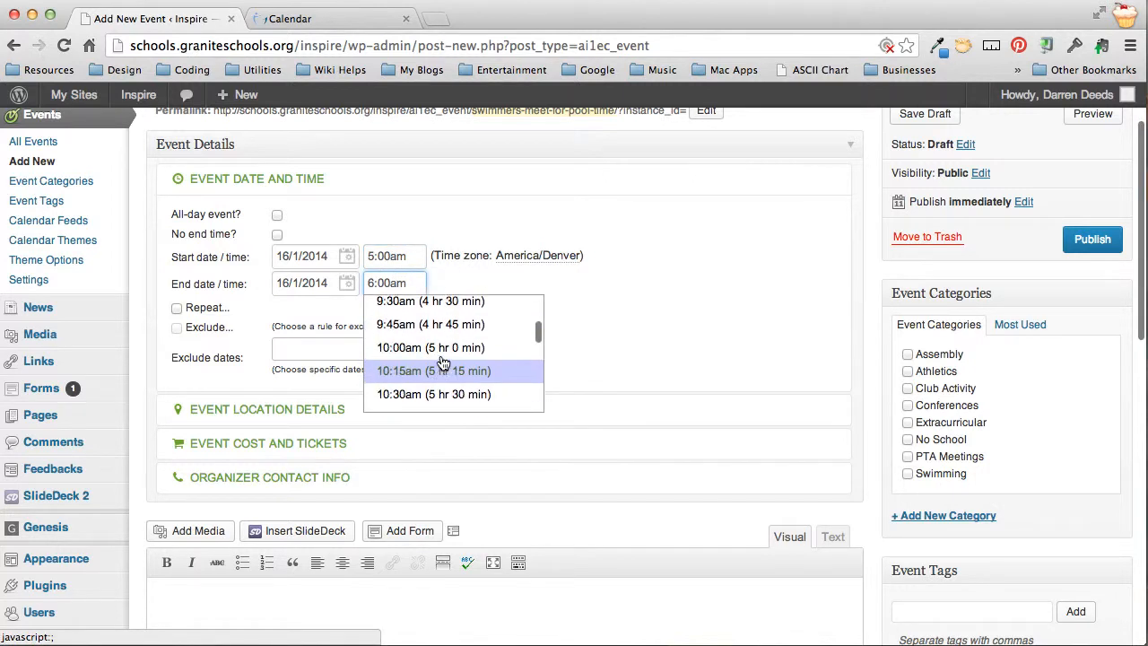
pyautogui.scroll(-12, 443, 361)
pyautogui.scroll(1, 442, 364)
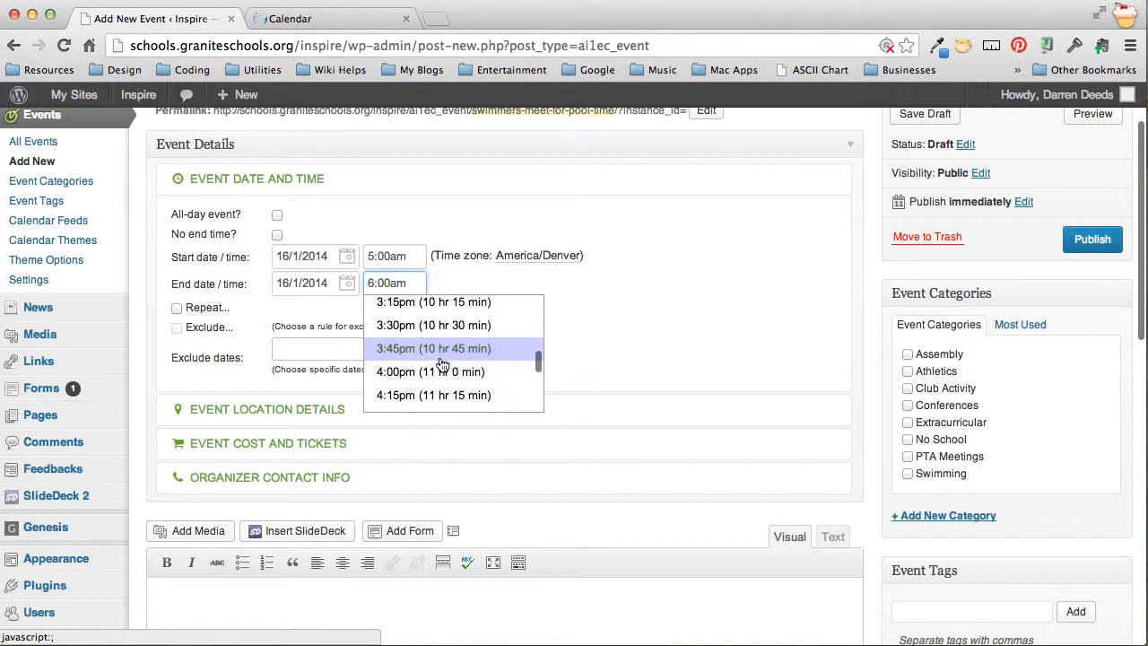
pyautogui.click(431, 372)
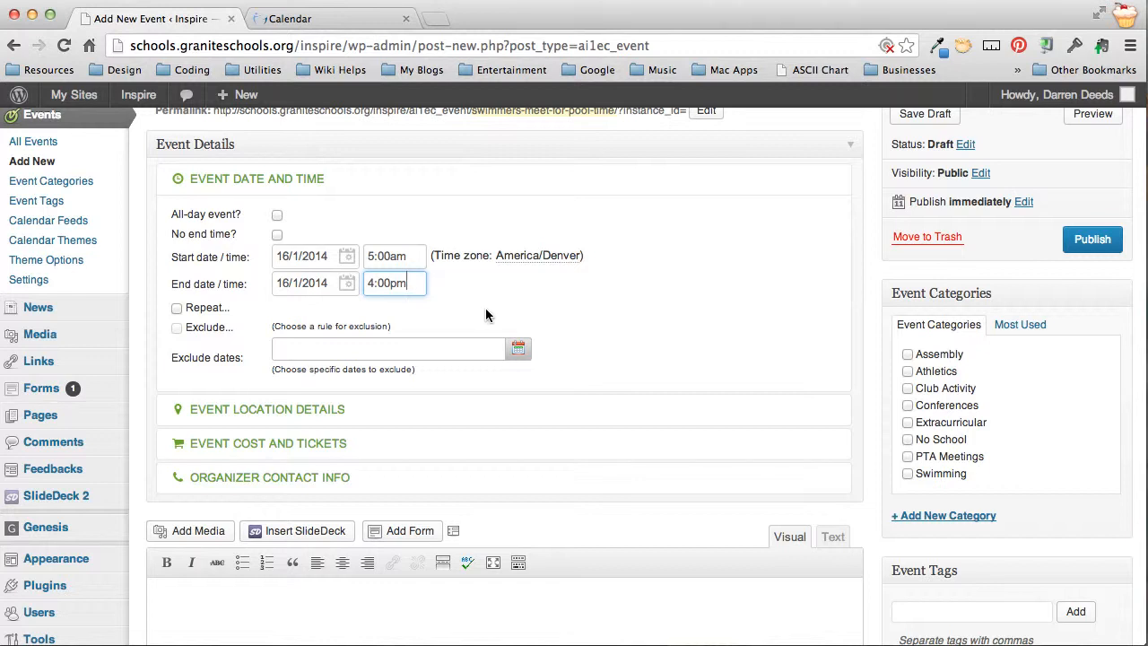
pyautogui.click(177, 310)
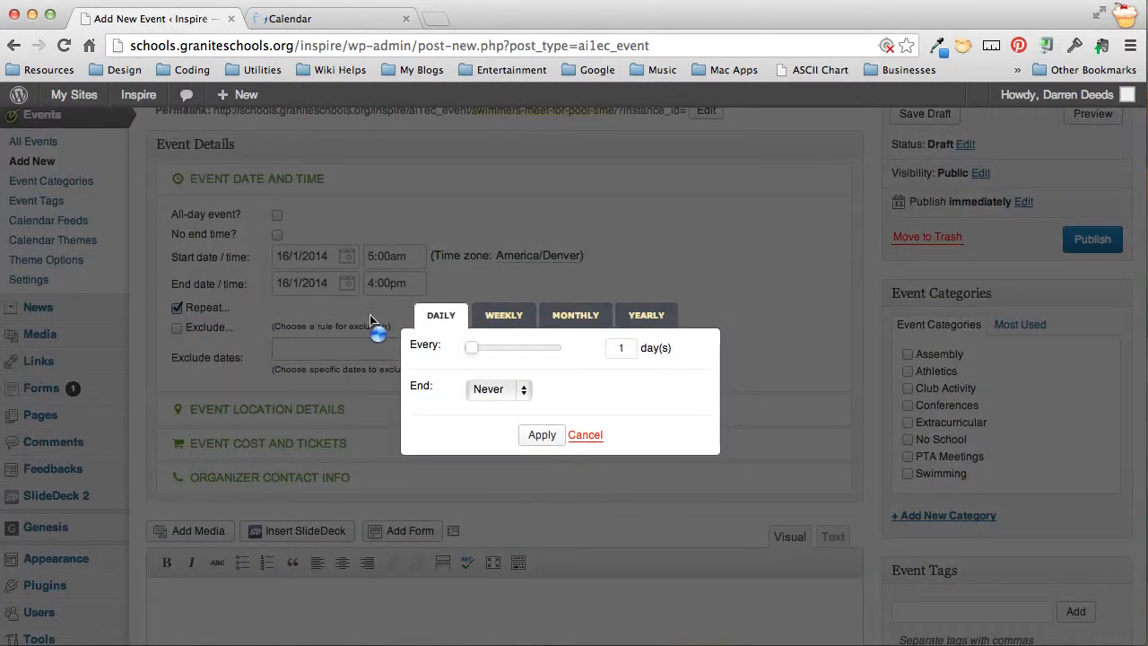
pyautogui.click(644, 318)
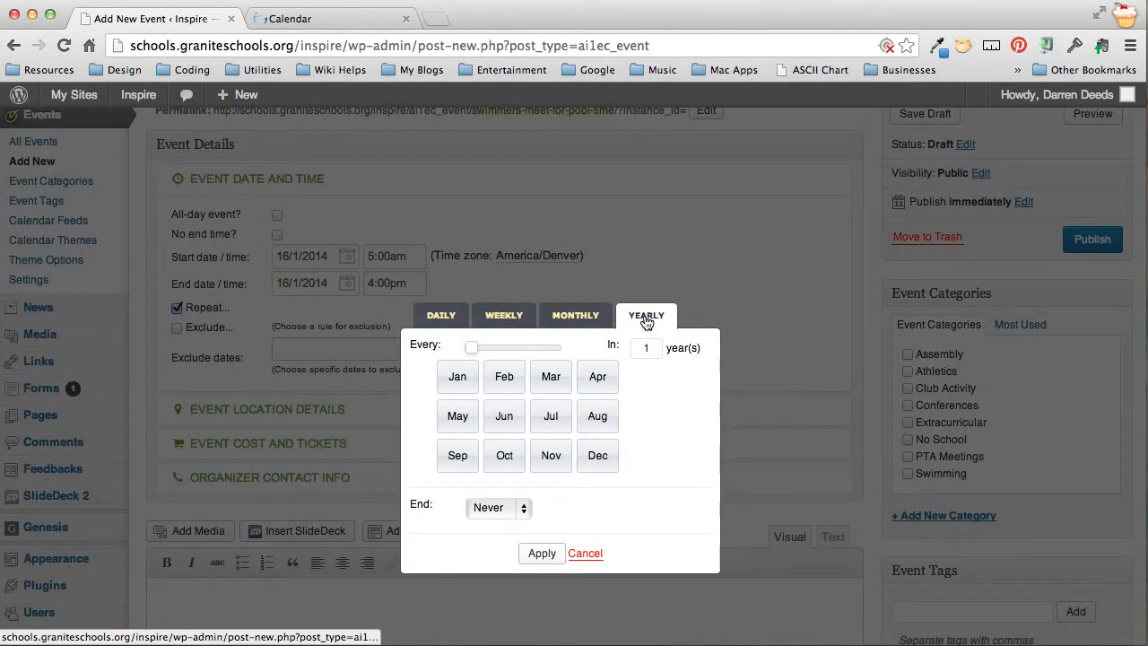
pyautogui.click(578, 318)
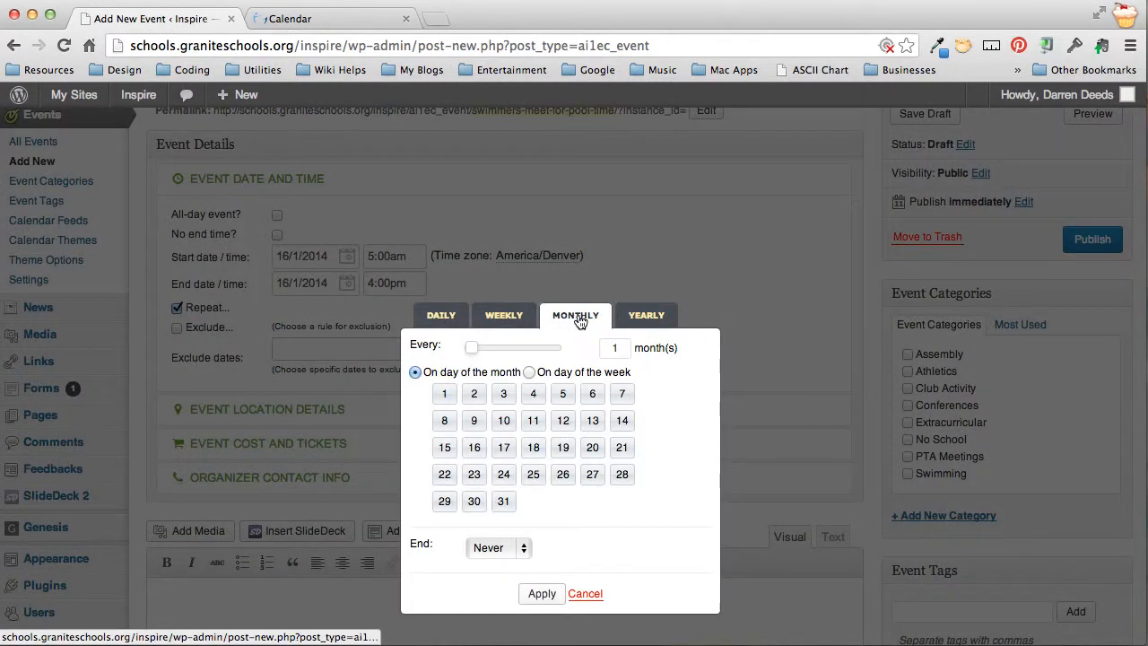
pyautogui.click(518, 322)
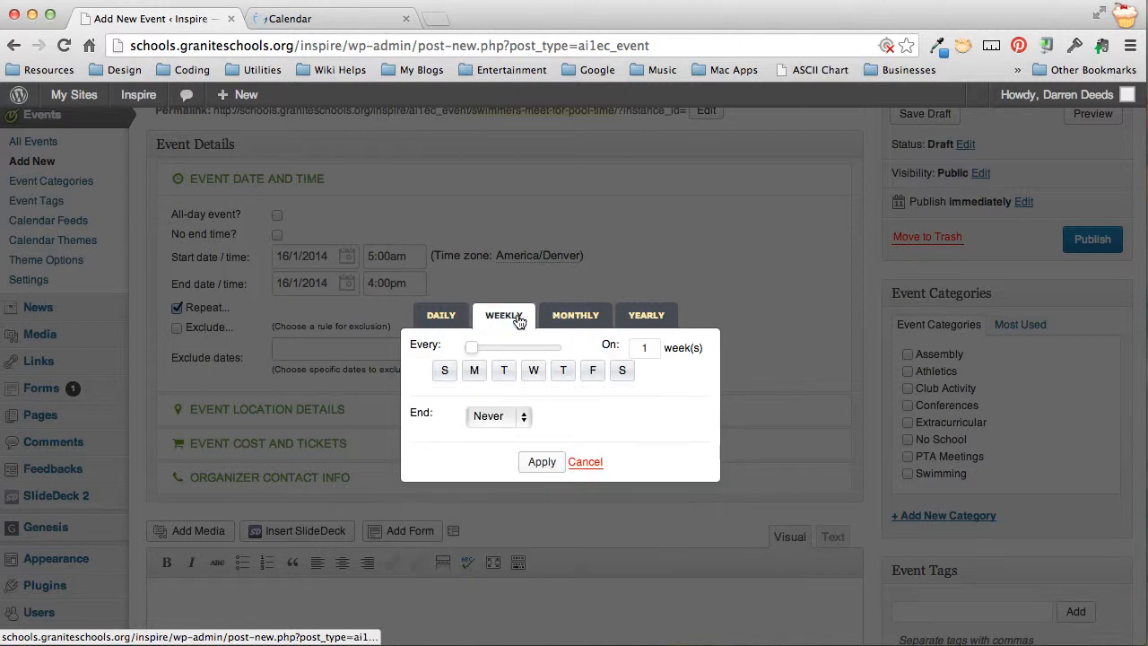
pyautogui.click(458, 320)
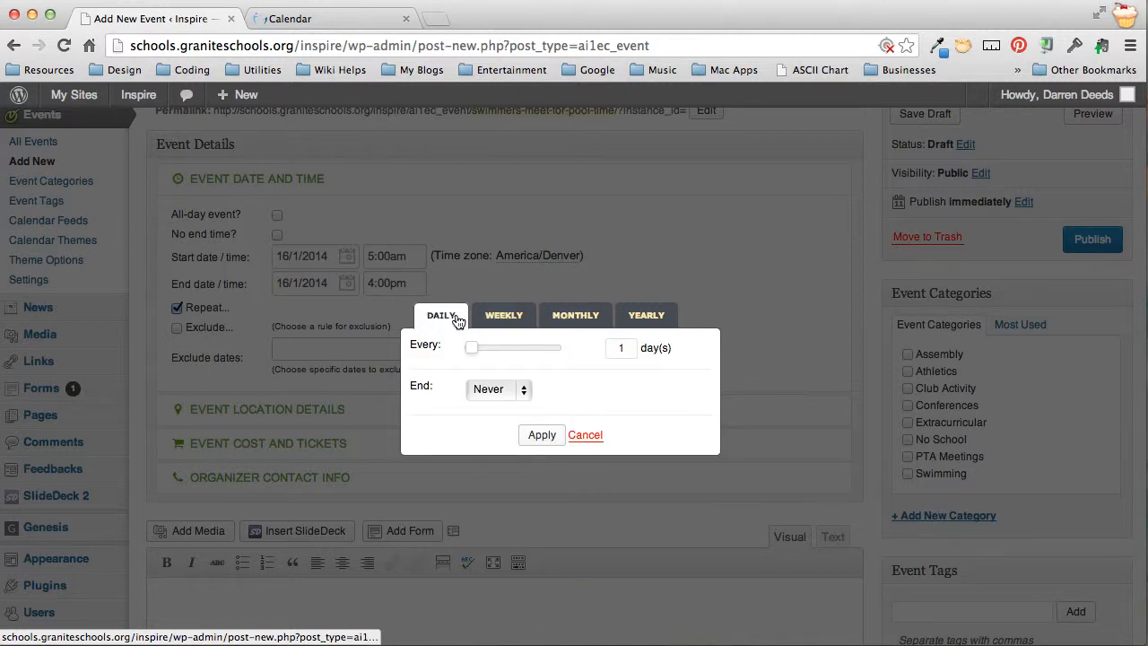
pyautogui.click(590, 438)
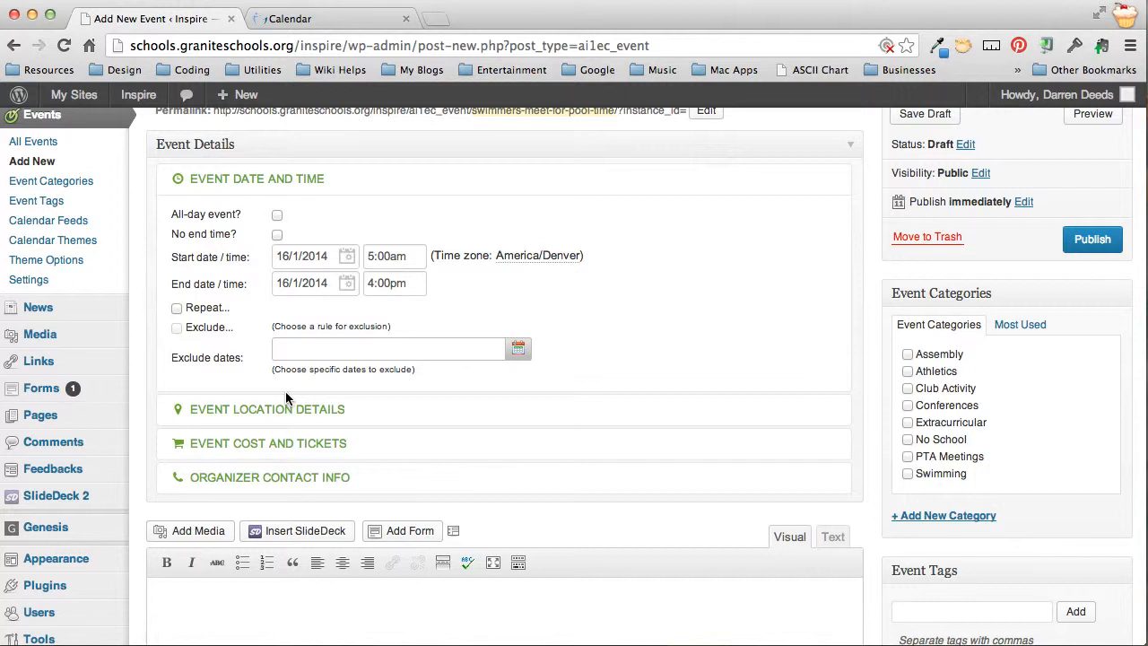
pyautogui.click(267, 409)
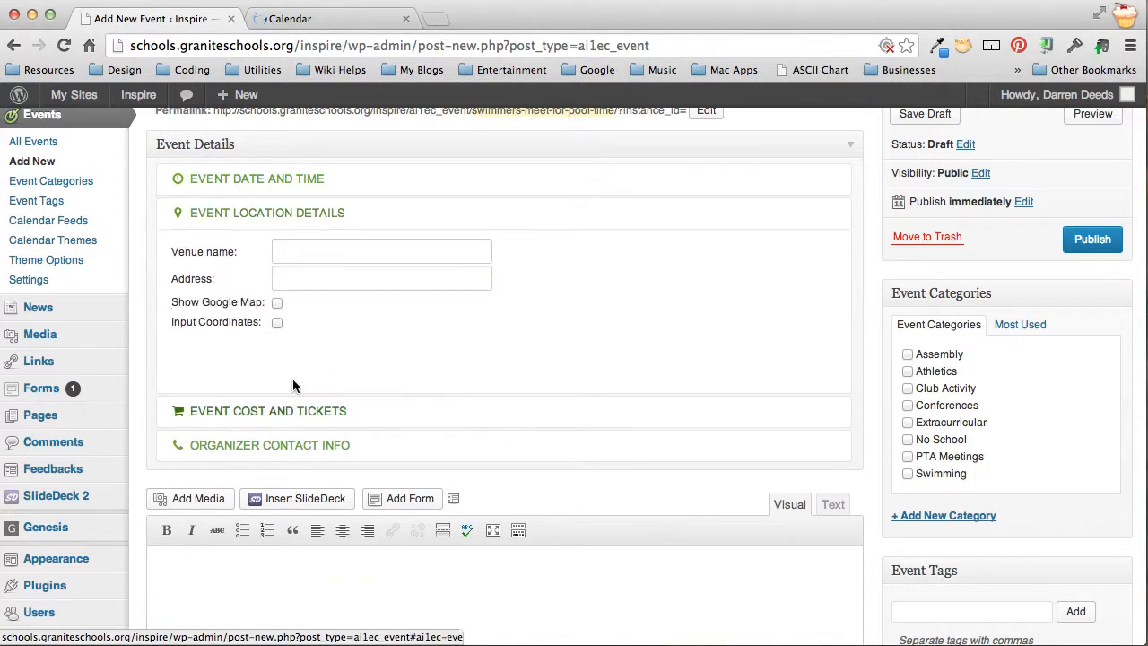
pyautogui.click(317, 251)
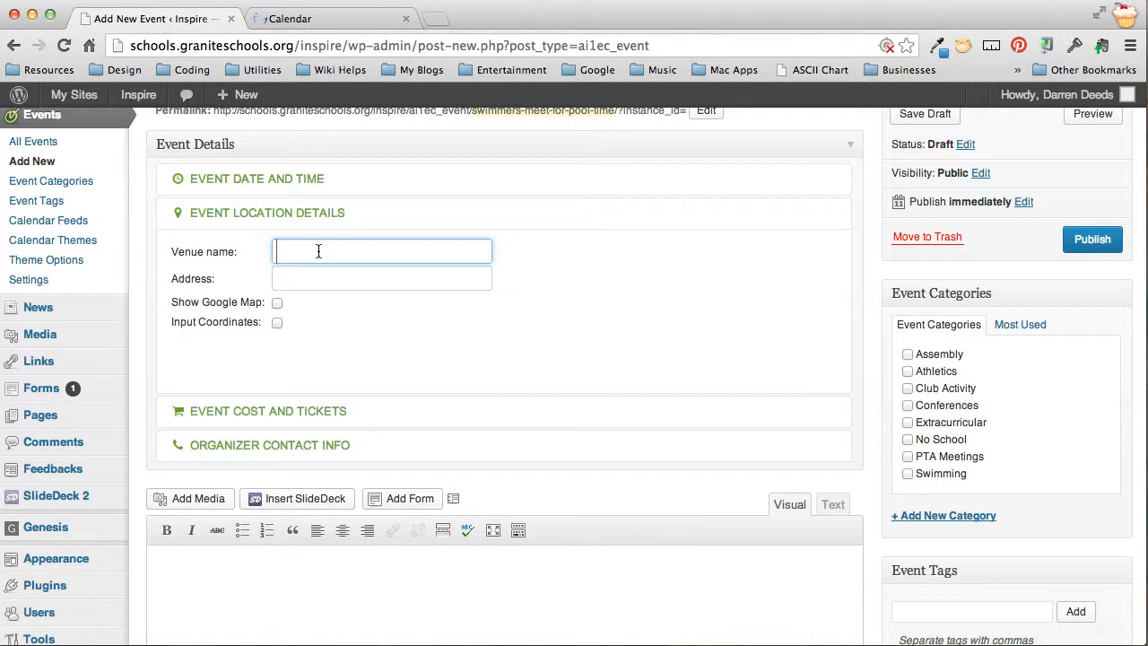
pyautogui.write("Pixy's Pool House")
pyautogui.click(317, 274)
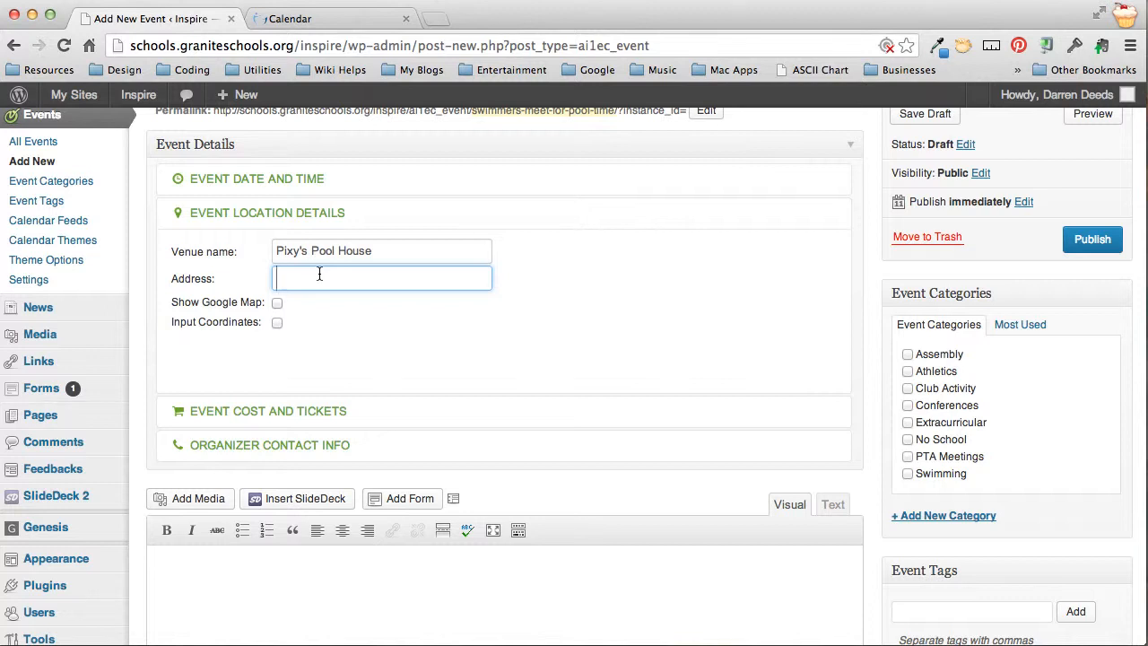
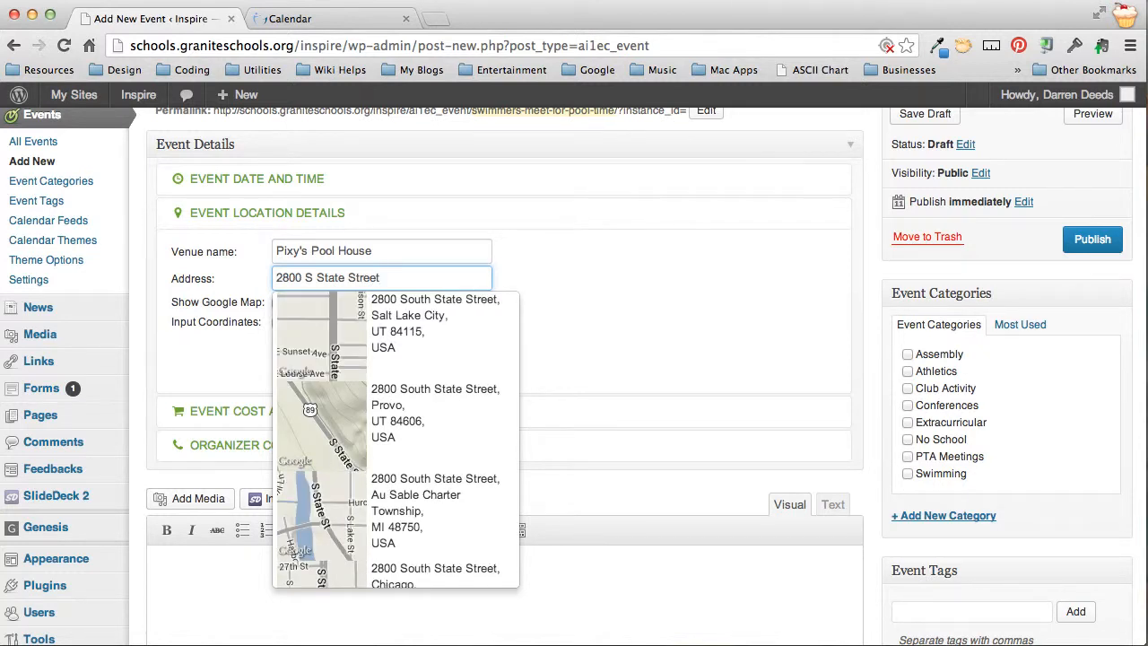
pyautogui.click(403, 330)
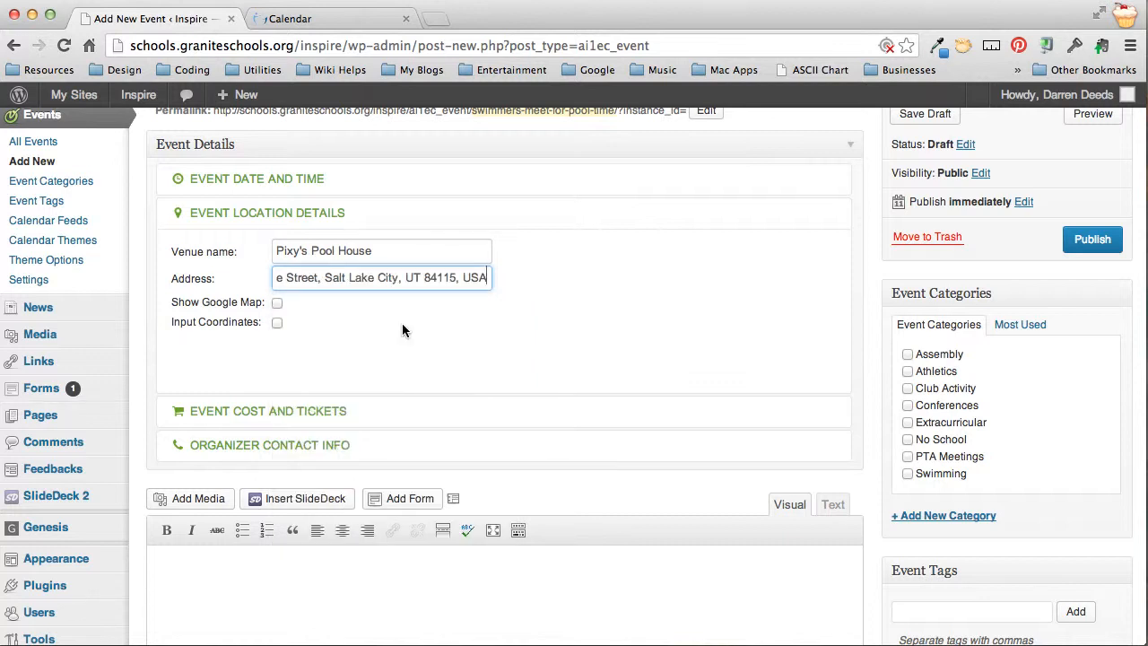
# Turn on the Google Map for the venue location
pyautogui.click(277, 305)
pyautogui.click(278, 305)
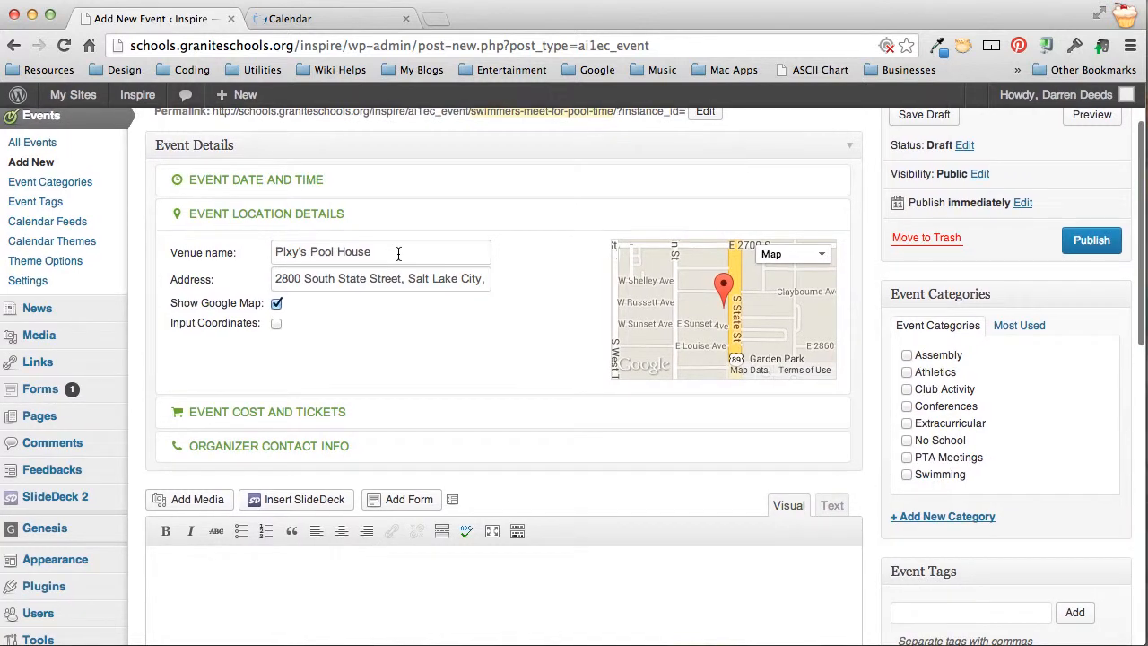
pyautogui.scroll(-1, 400, 254)
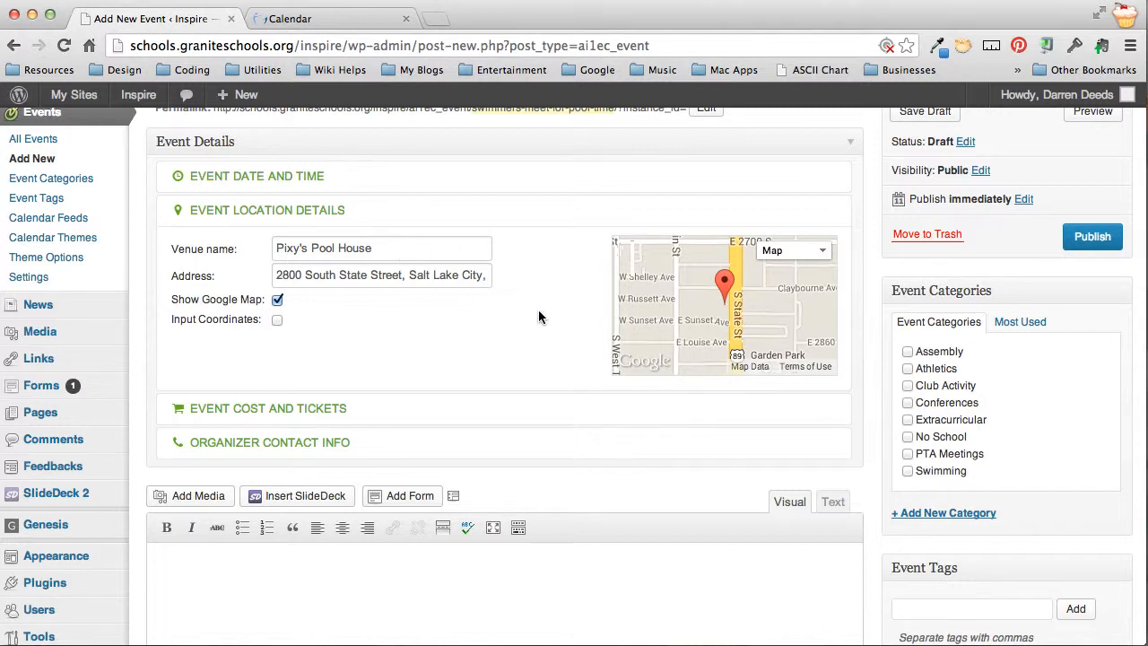
pyautogui.scroll(-4, 540, 316)
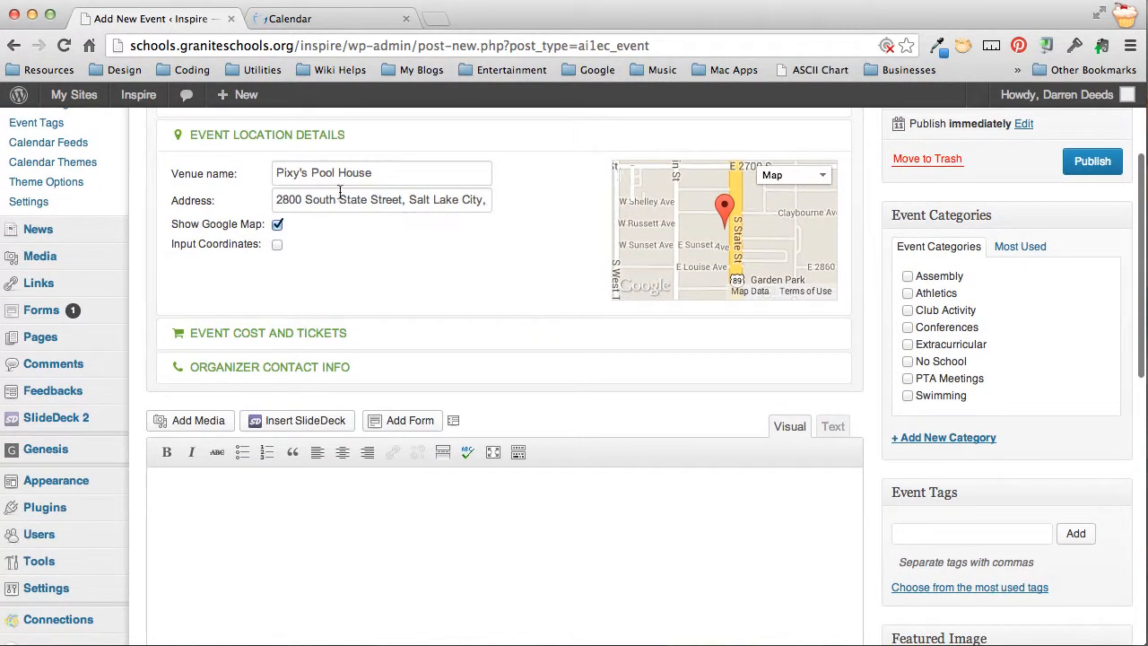
pyautogui.scroll(-3, 396, 252)
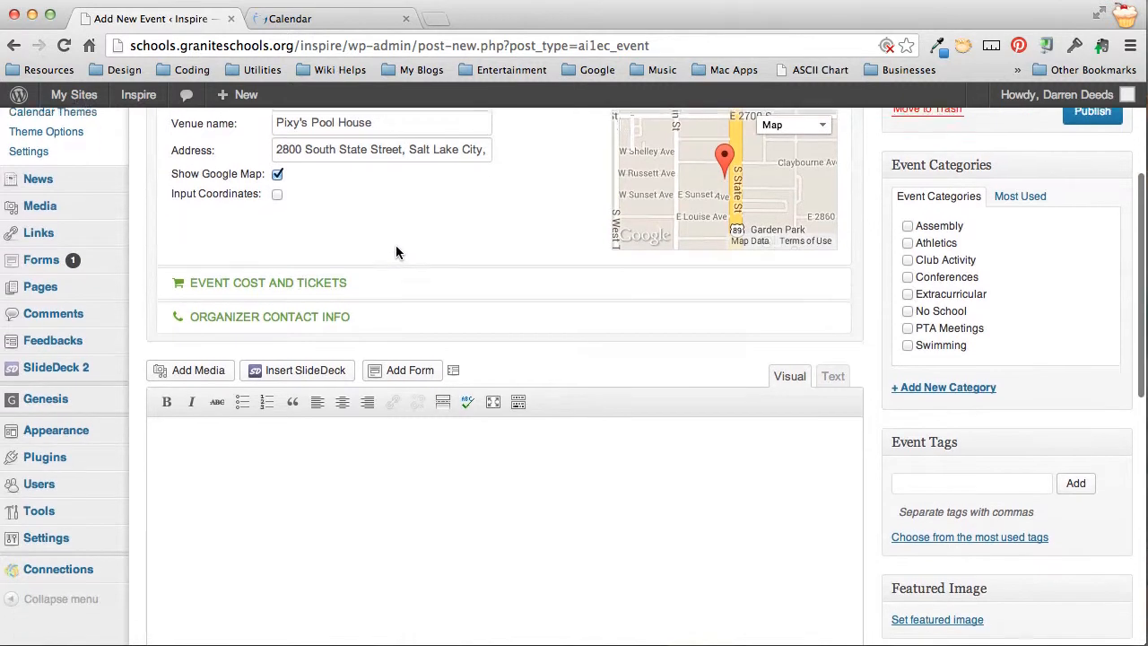
# Enter 5.00 as the event's ticket cost, leaving Buy Tickets URL blank
pyautogui.click(305, 287)
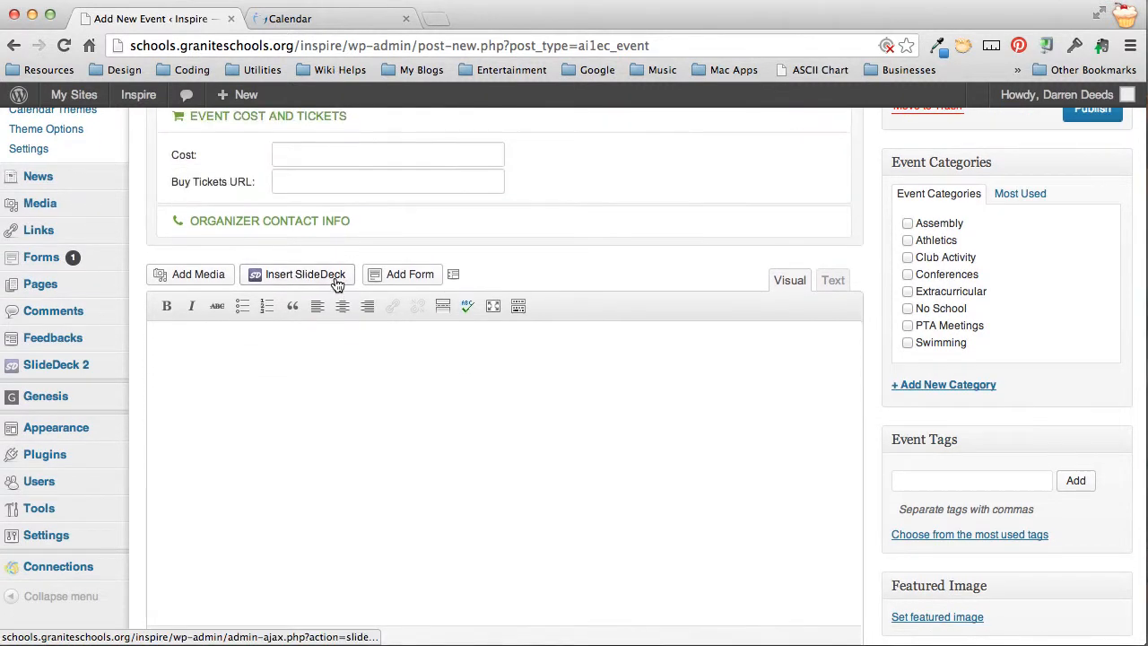
pyautogui.scroll(4, 366, 285)
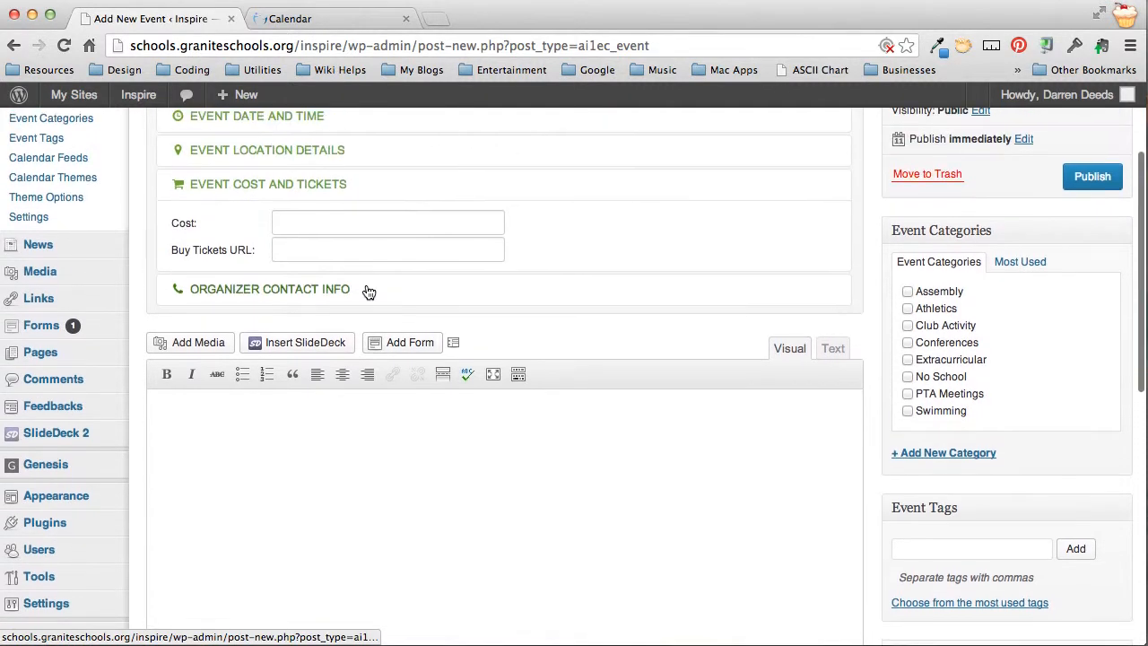
pyautogui.click(330, 231)
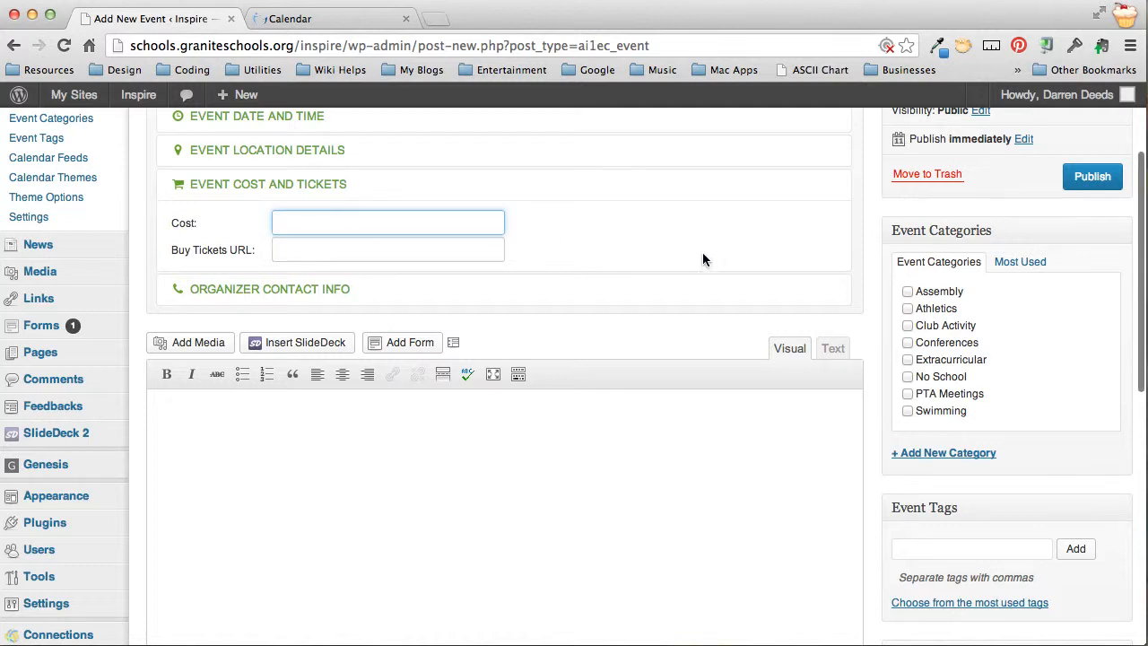
pyautogui.write('$')
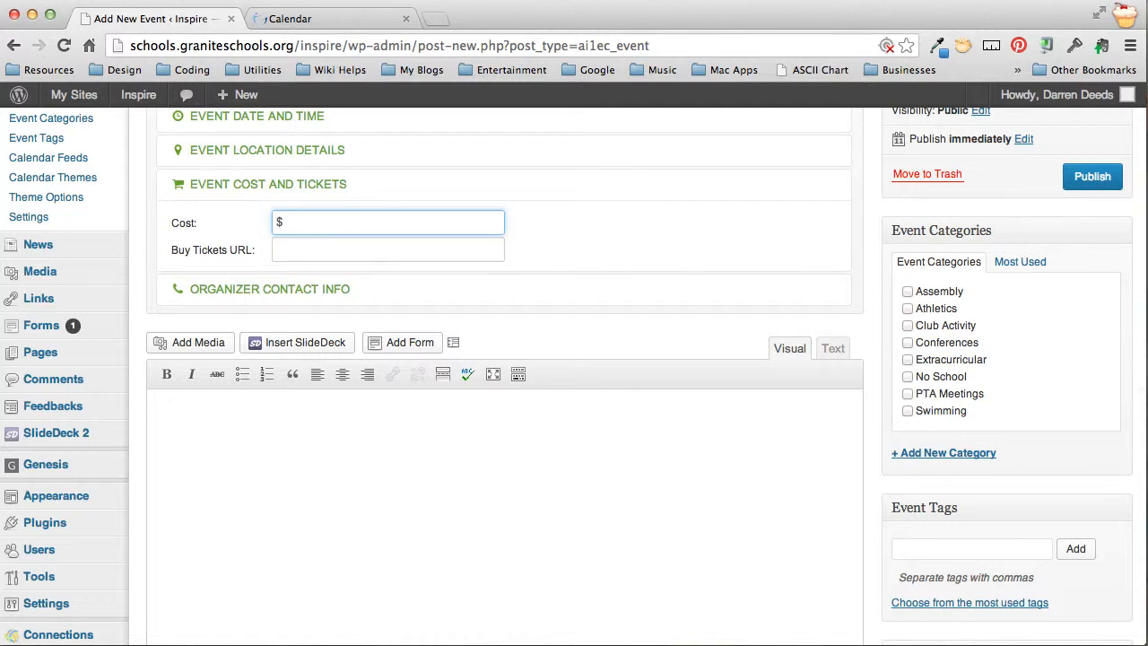
pyautogui.press('BackSpace')
pyautogui.write('$')
pyautogui.press('BackSpace')
pyautogui.write('5.00')
pyautogui.press('Tab')
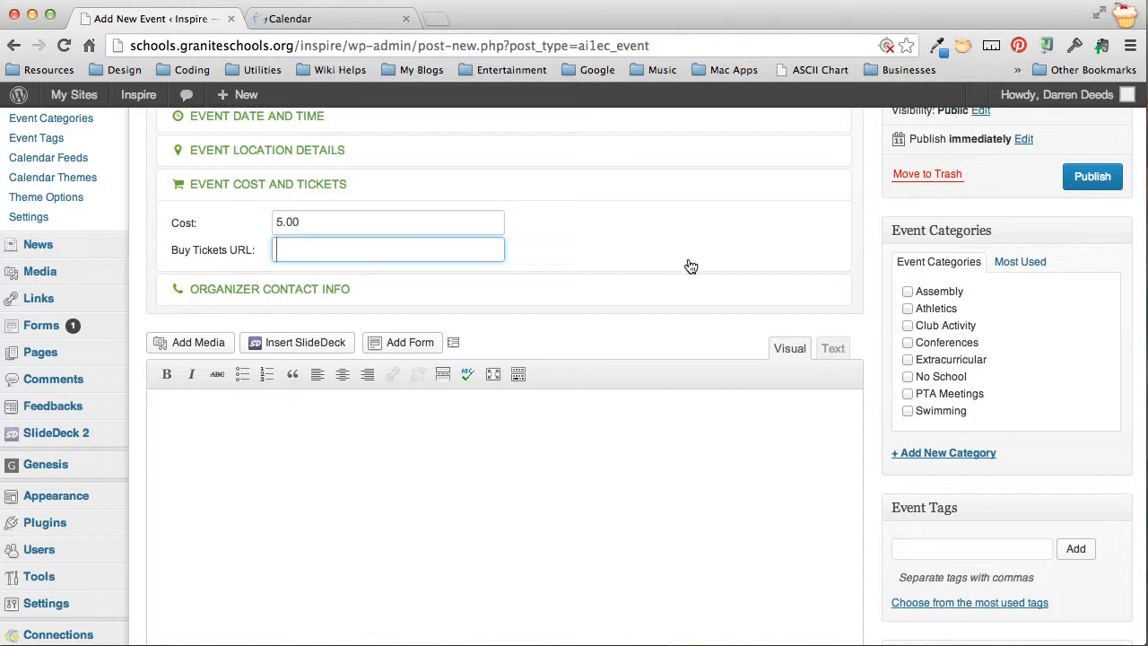
# Fill in the organizer's contact name, phone number and e-mail address
pyautogui.click(324, 293)
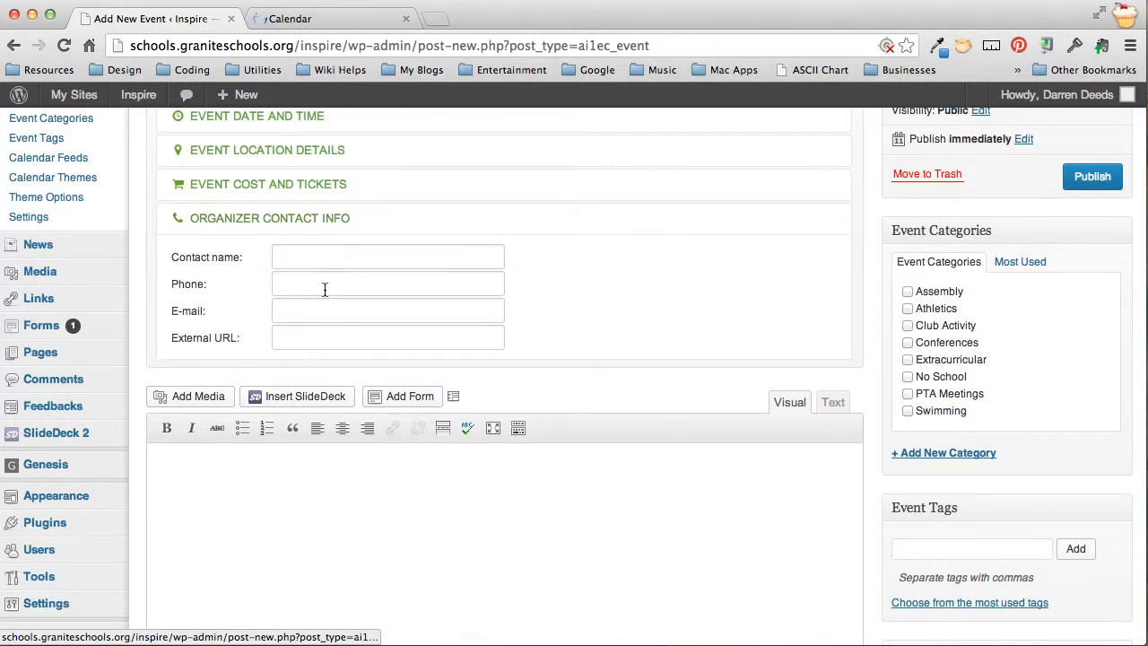
pyautogui.click(306, 257)
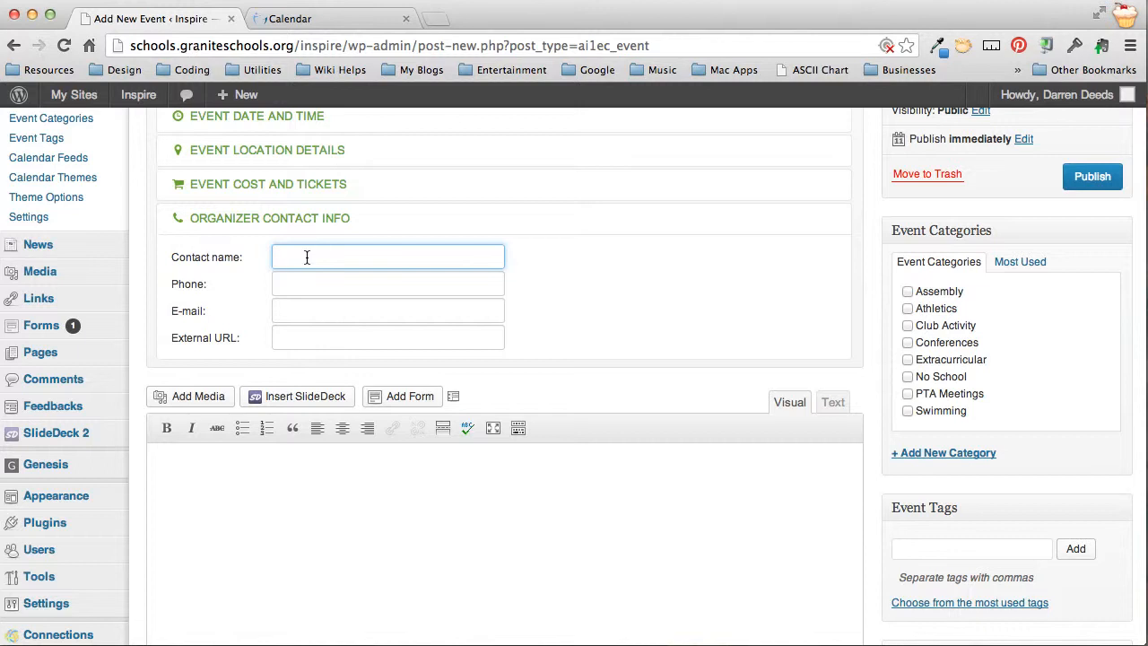
pyautogui.click(278, 283)
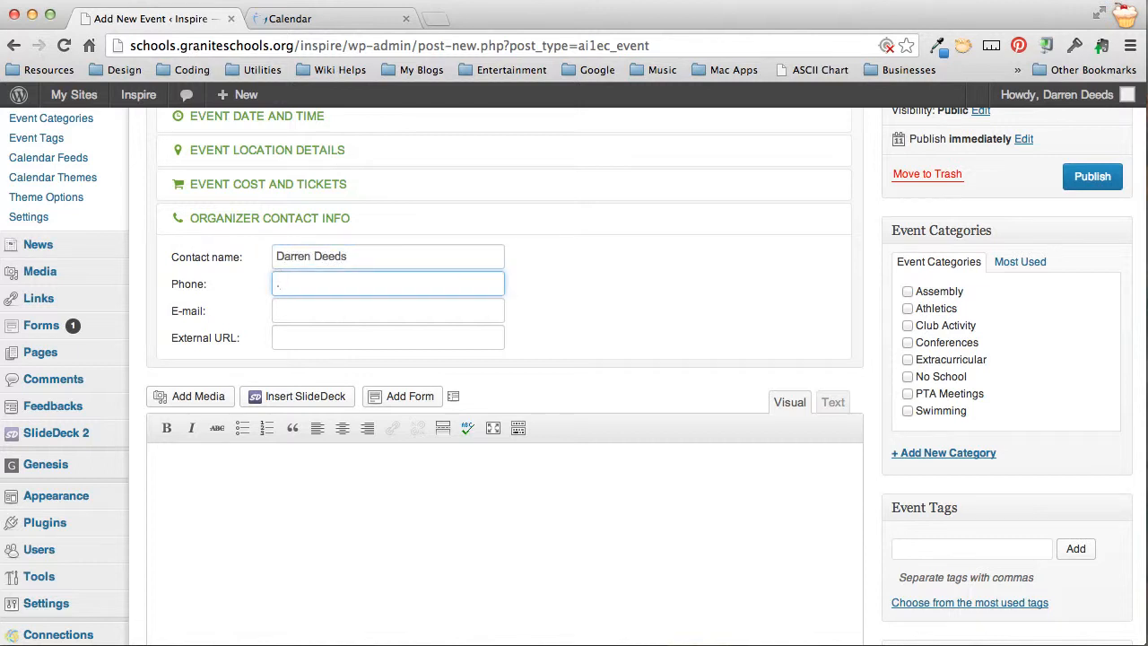
pyautogui.write('555.3232')
pyautogui.press('Tab')
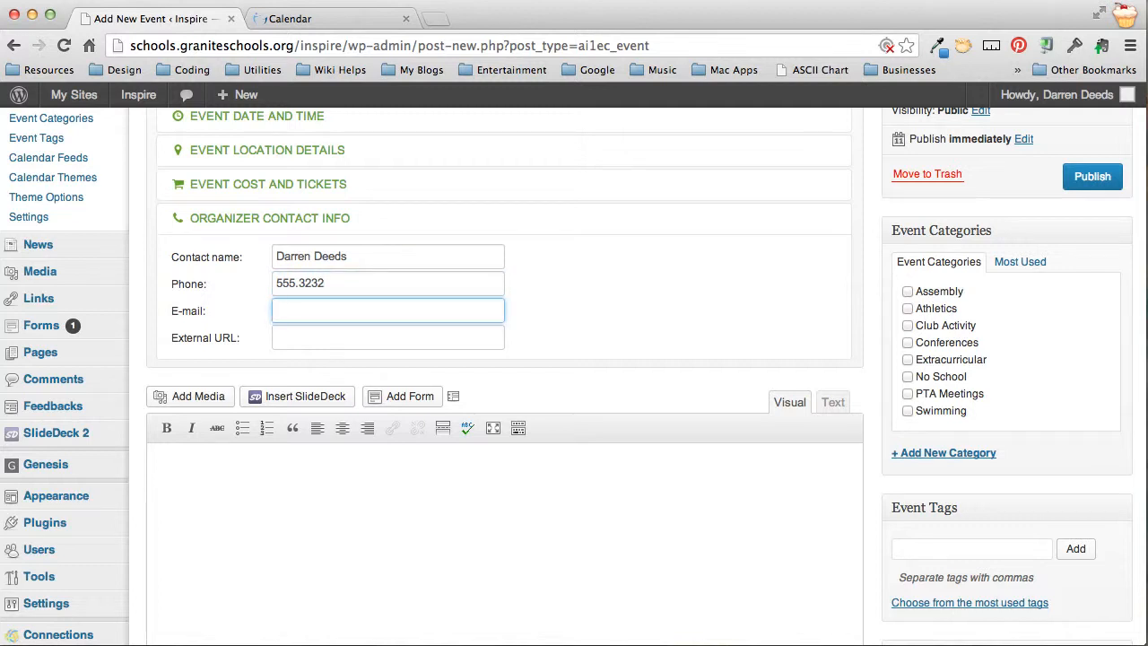
pyautogui.write('ddeeds@b')
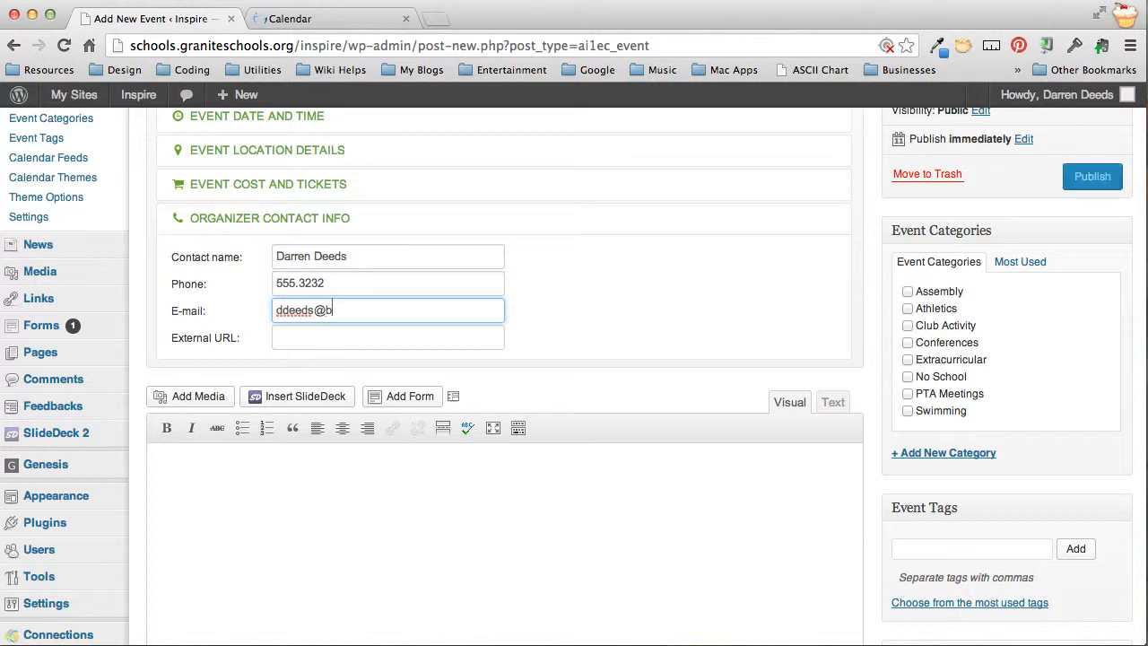
pyautogui.write('lahblahblah.com')
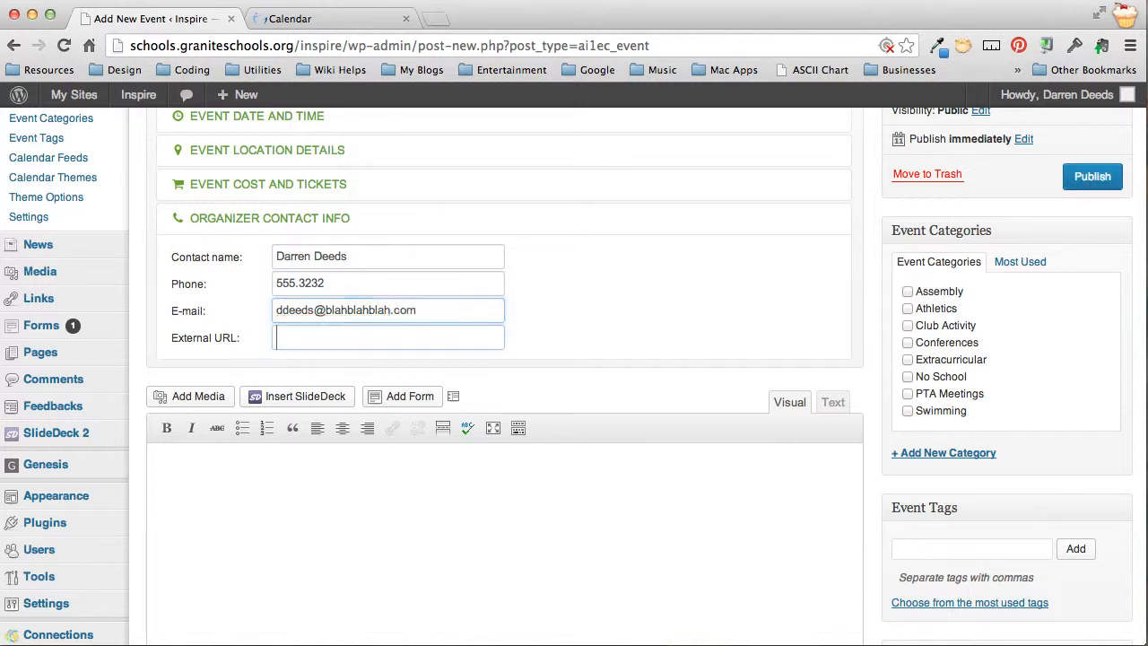
pyautogui.press('Tab')
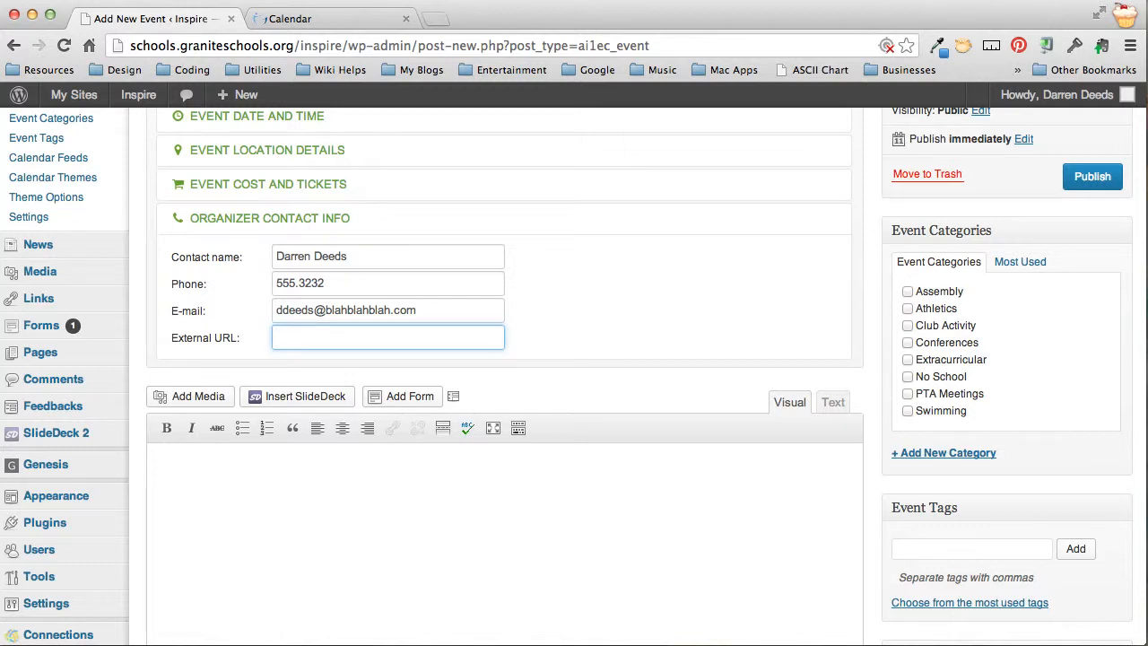
pyautogui.click(355, 477)
# Tick Swimming in the Event Categories box to file the event under it
pyautogui.scroll(4, 538, 377)
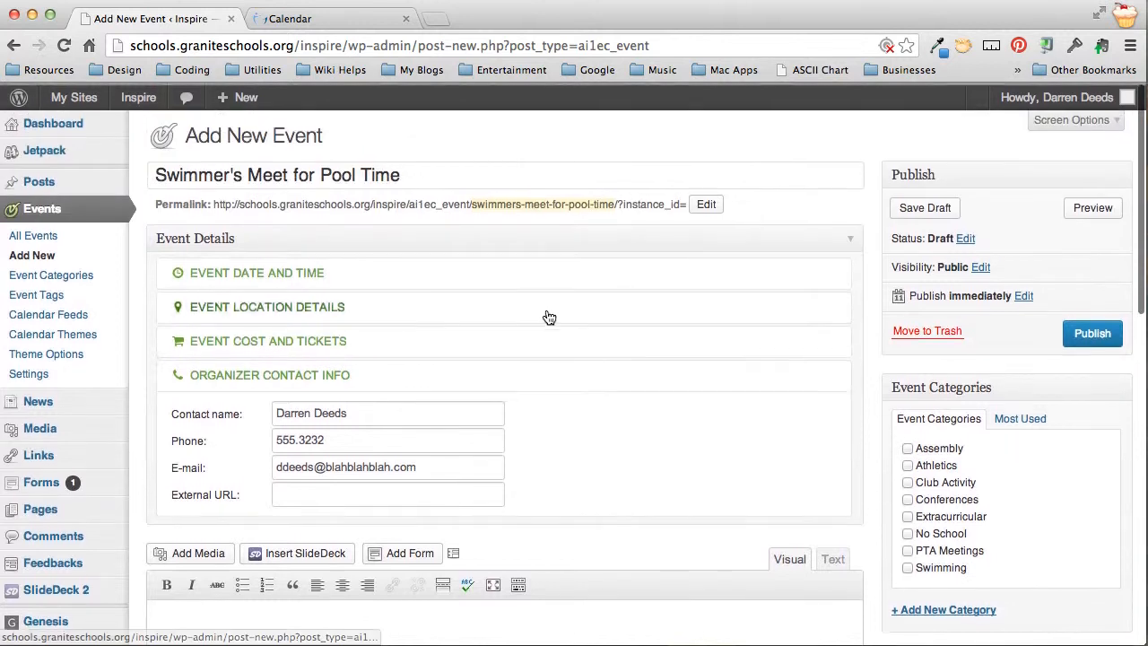
pyautogui.scroll(-1, 987, 474)
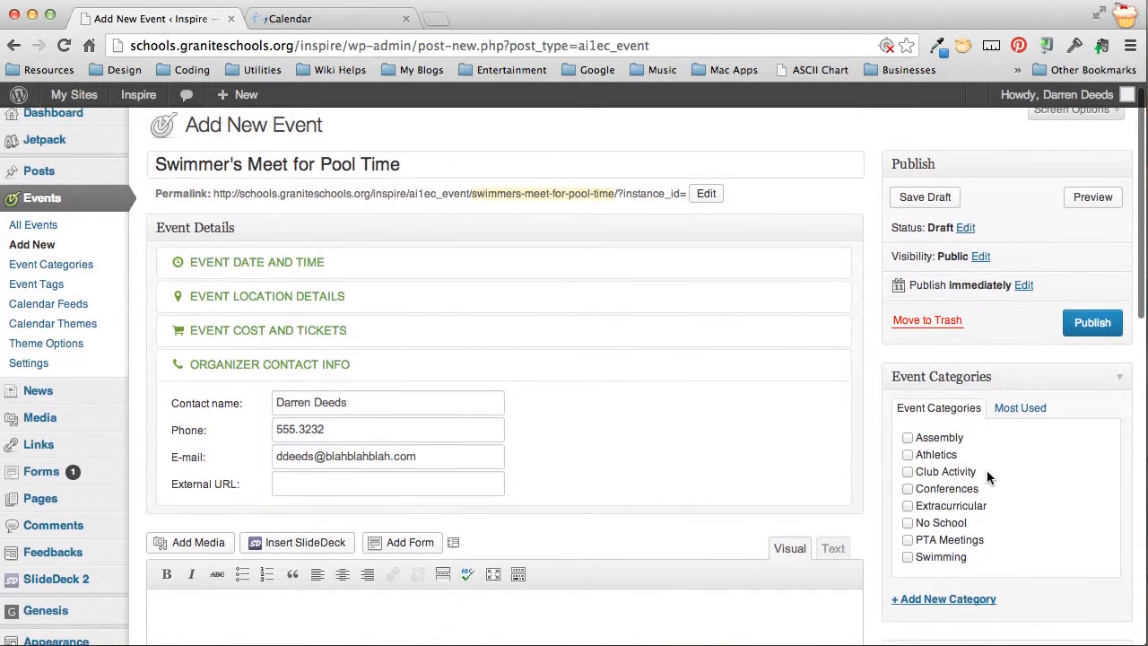
pyautogui.scroll(-2, 987, 470)
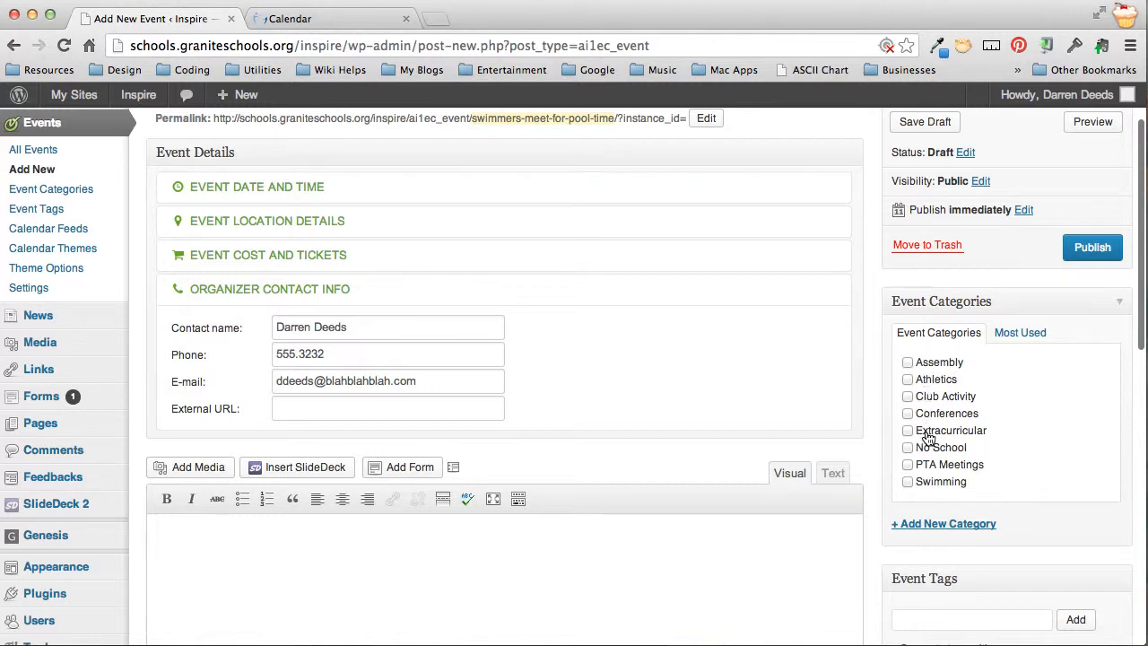
pyautogui.scroll(-2, 927, 437)
pyautogui.click(907, 428)
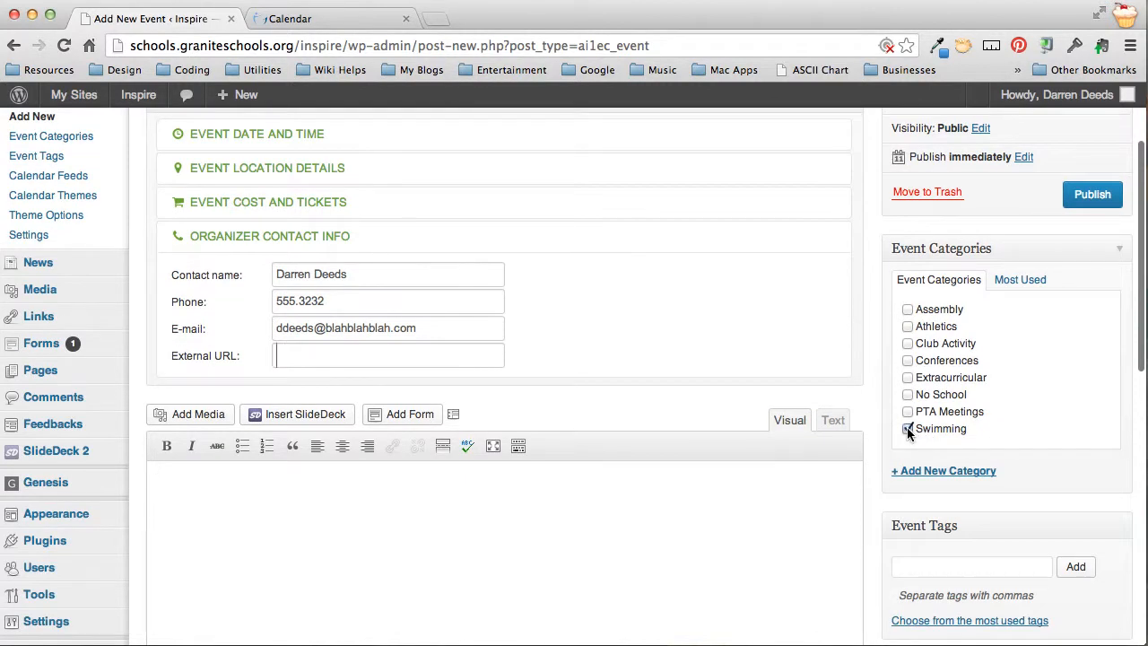
pyautogui.scroll(3, 1008, 423)
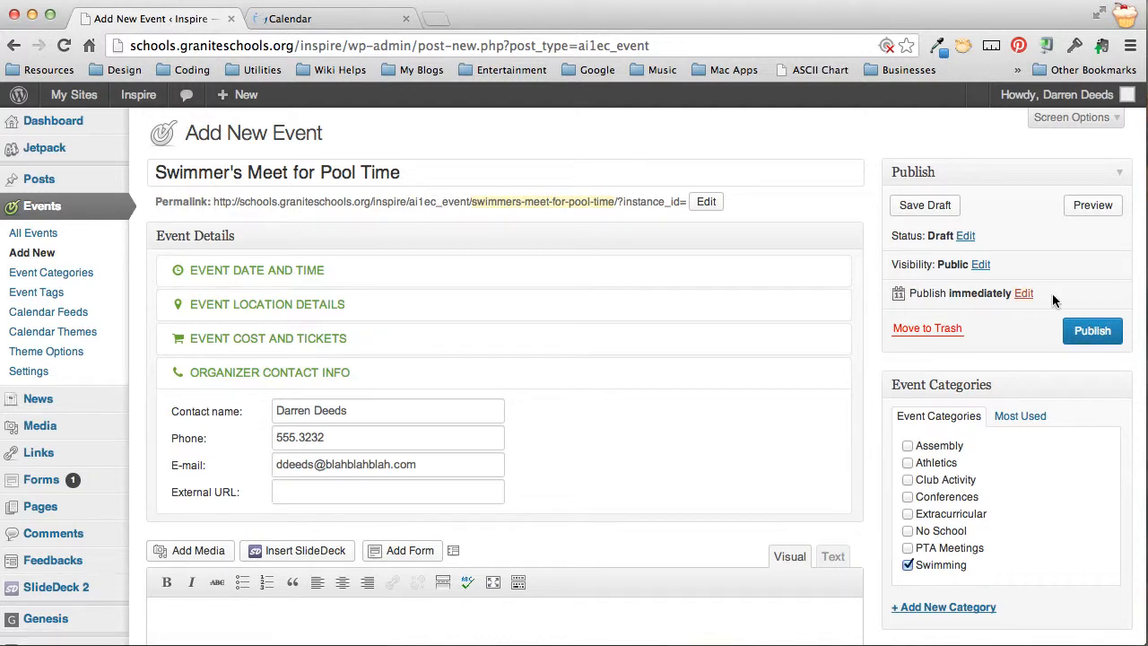
pyautogui.scroll(-1, 1020, 343)
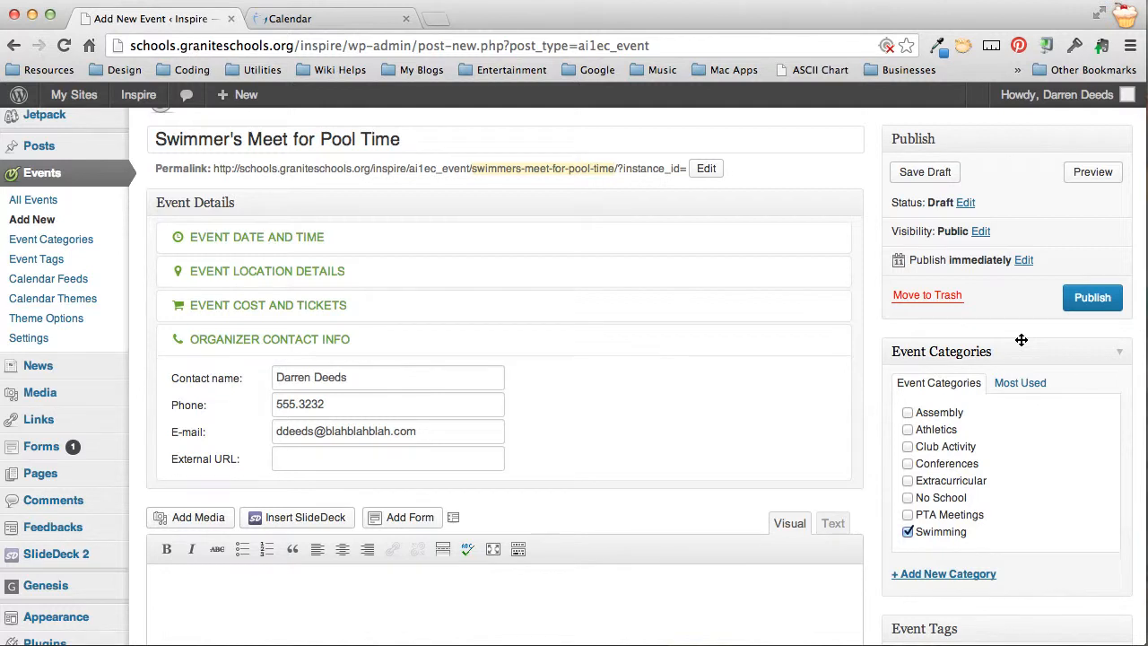
pyautogui.scroll(-5, 1021, 339)
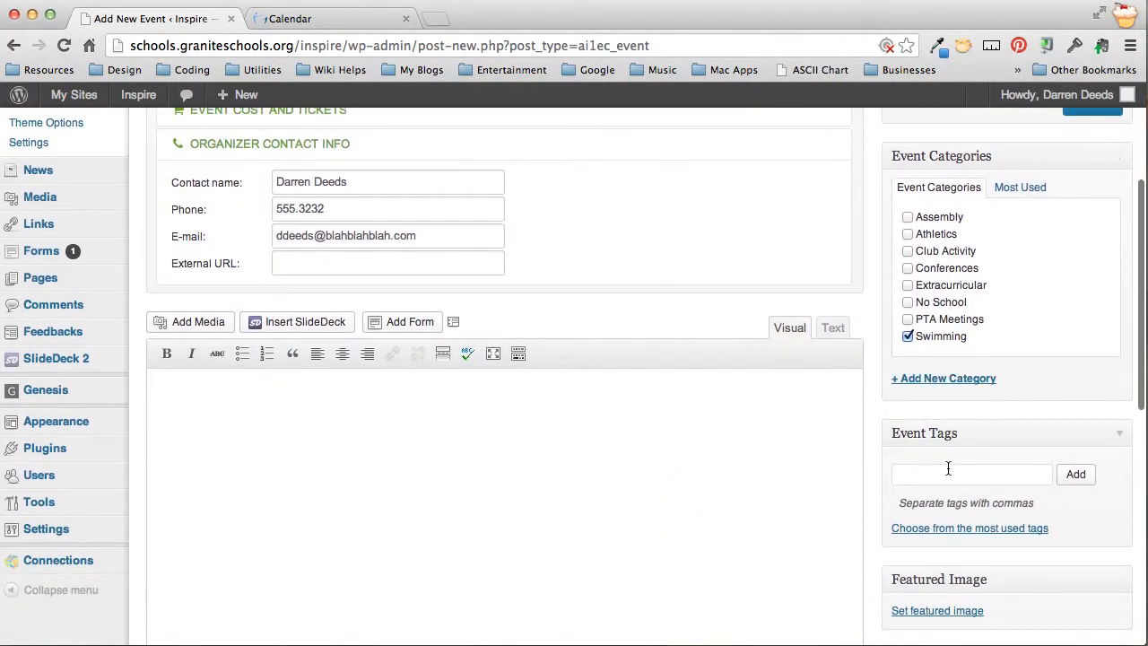
# Add the event tags Swimmer's Ear, Pool Time, BYOSS and Competition
pyautogui.click(948, 468)
pyautogui.write('Swimm')
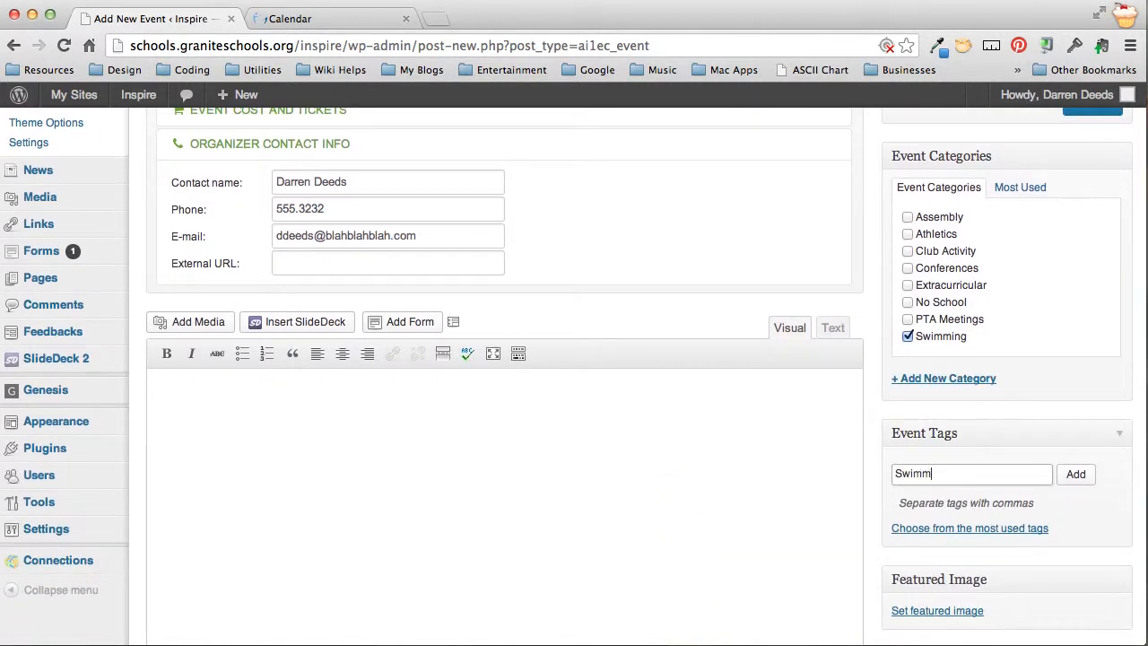
pyautogui.write("er's Ear, Pool Time, BYO")
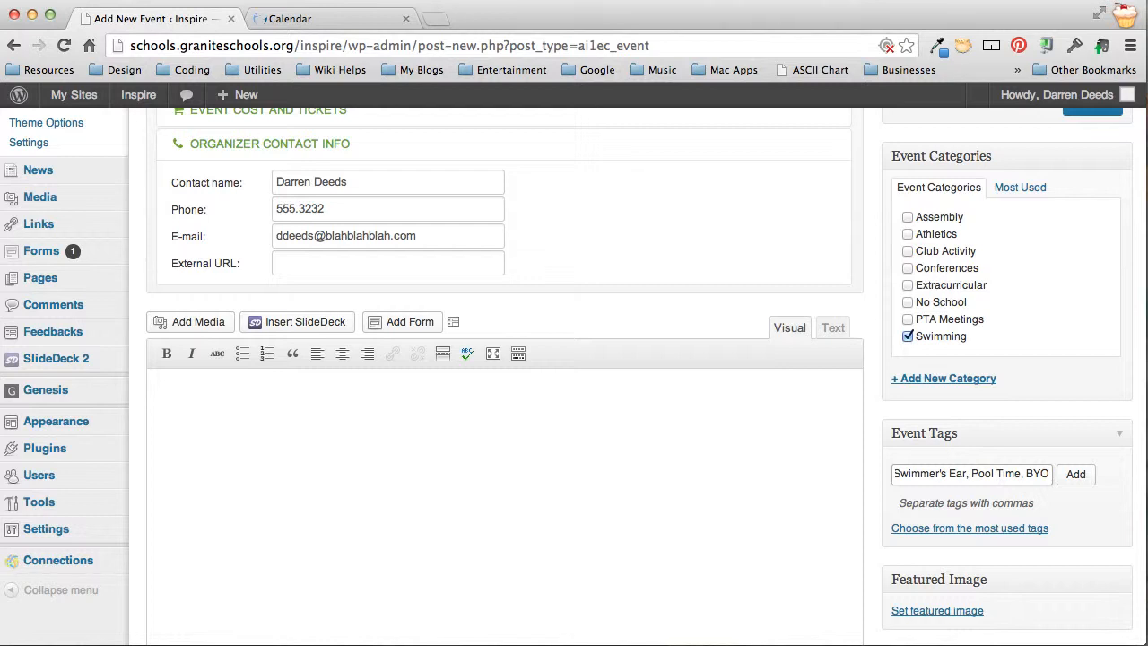
pyautogui.write('SS,')
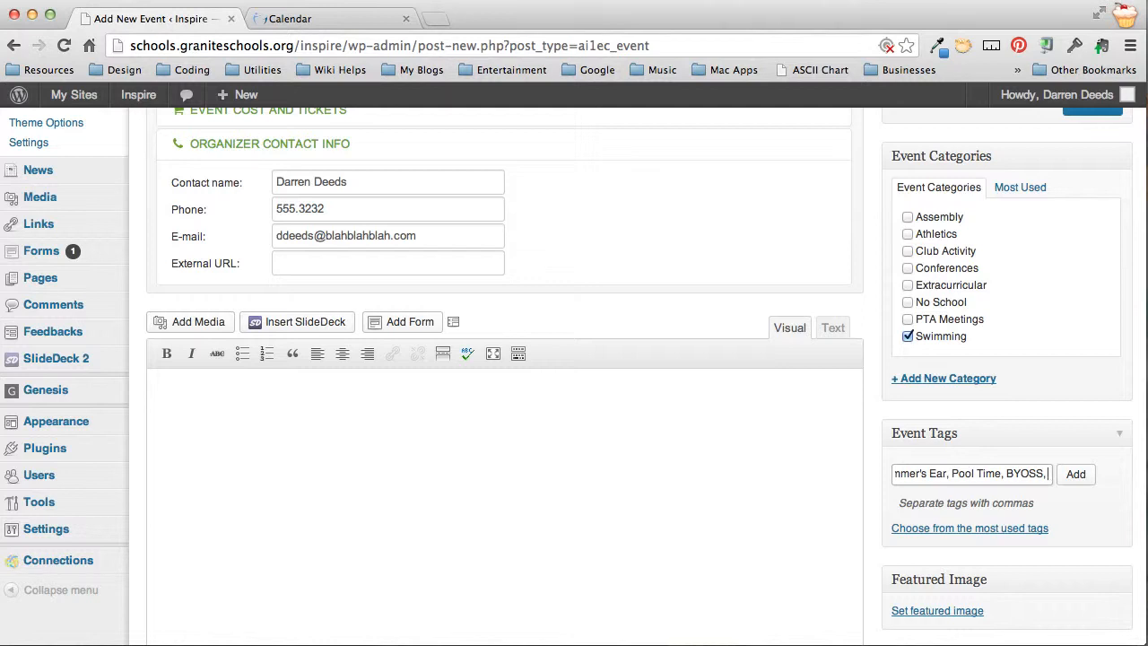
pyautogui.write('Compet')
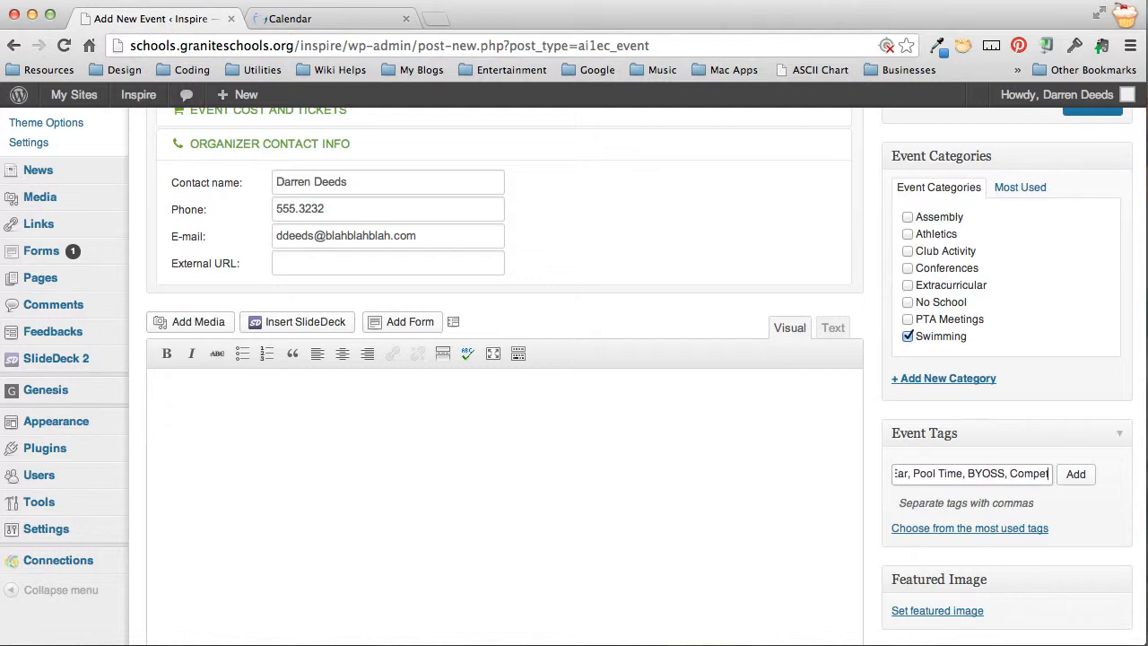
pyautogui.write('ition')
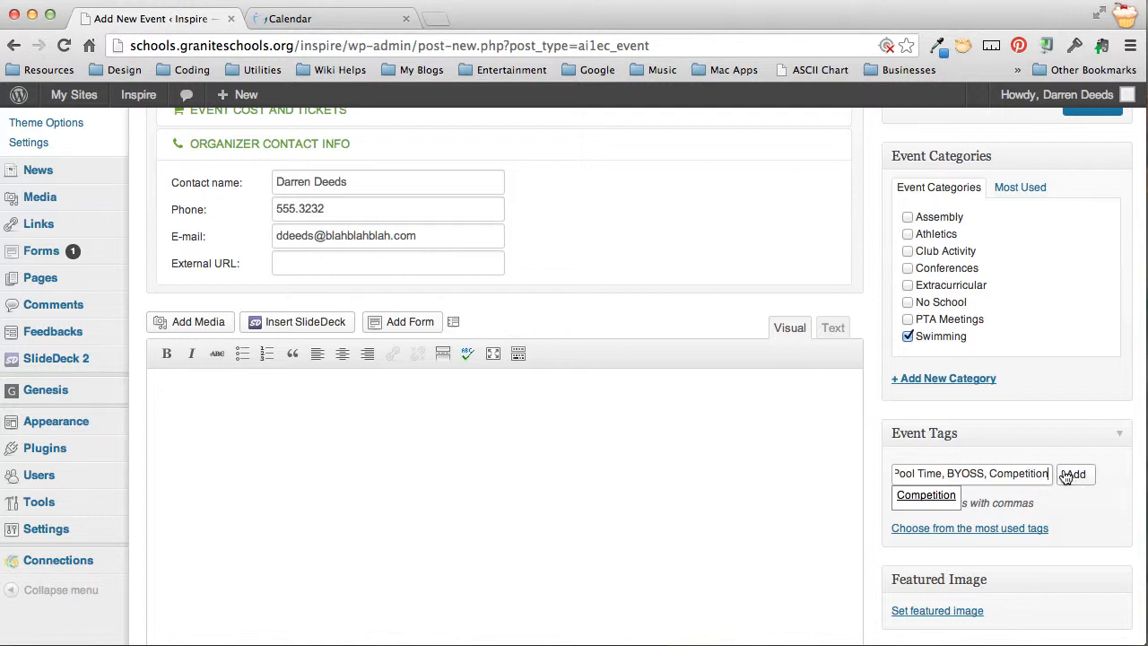
pyautogui.click(1078, 477)
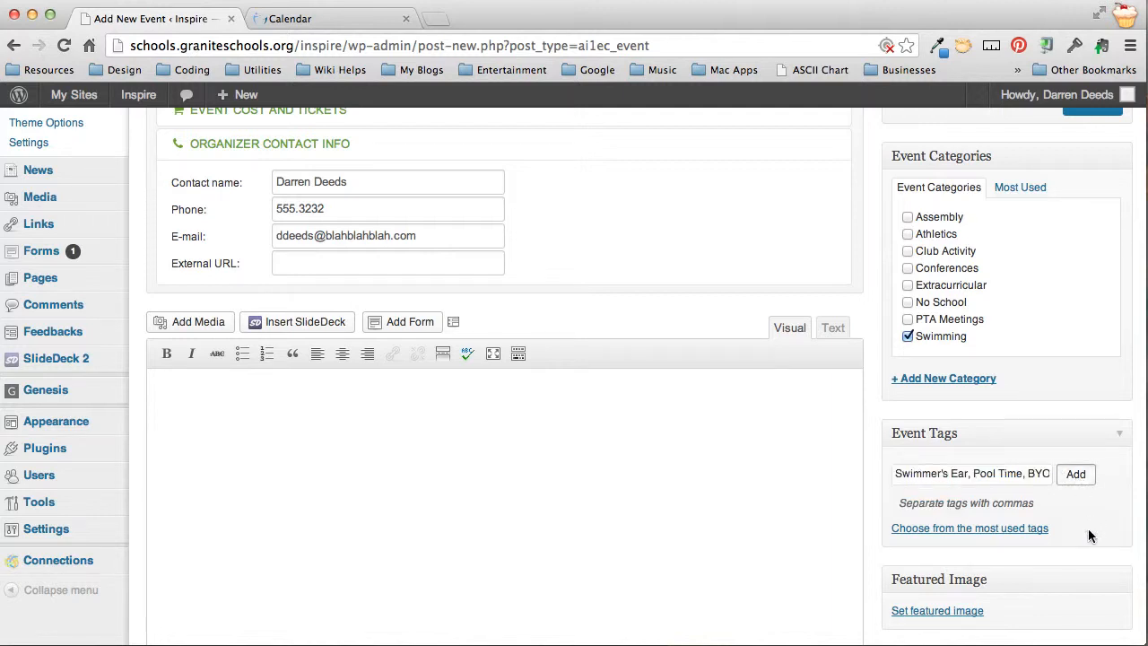
pyautogui.moveTo(1030, 474); pyautogui.dragTo(1090, 475)
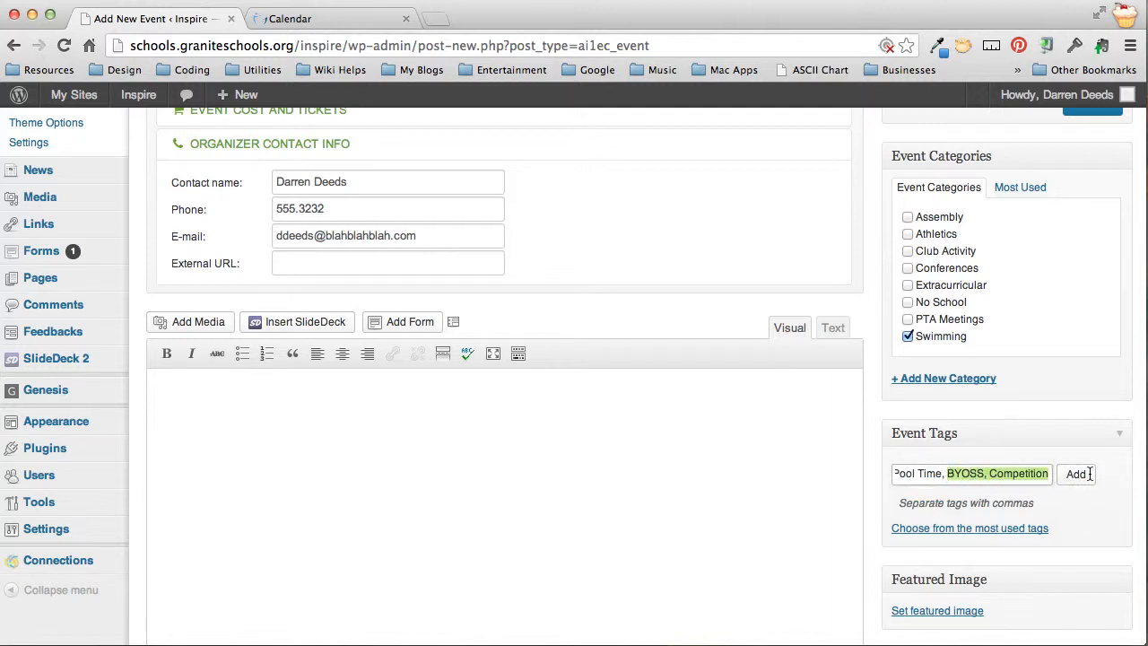
pyautogui.click(1031, 478)
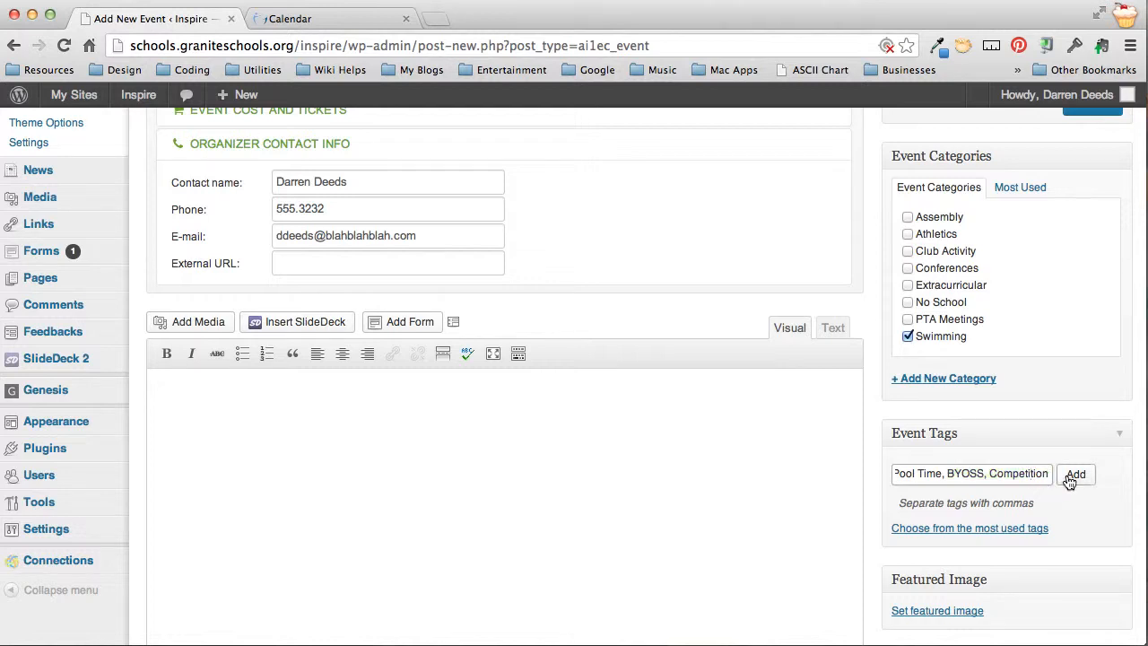
pyautogui.click(1071, 480)
pyautogui.scroll(-5, 999, 517)
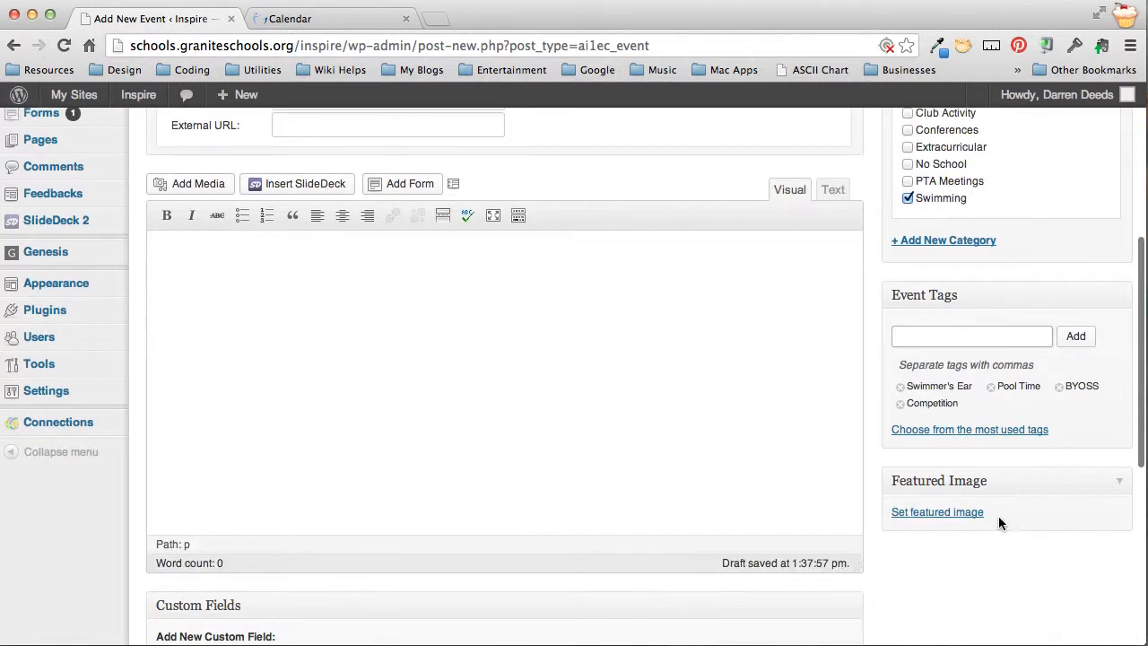
pyautogui.scroll(5, 1001, 523)
pyautogui.scroll(-9, 1000, 518)
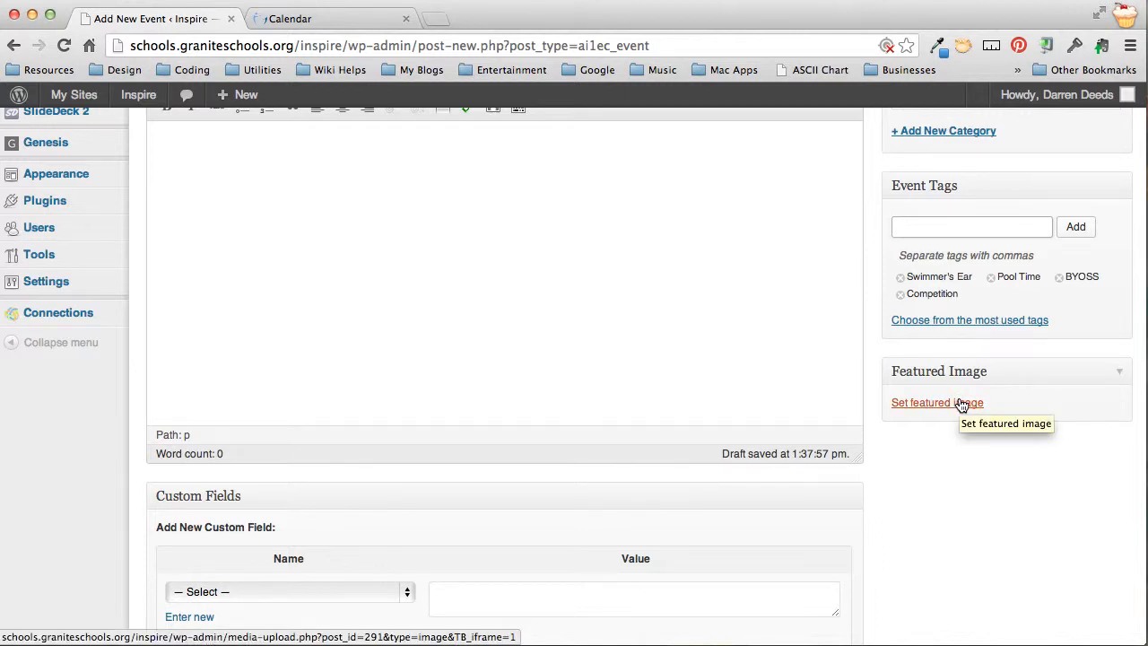
pyautogui.scroll(5, 931, 446)
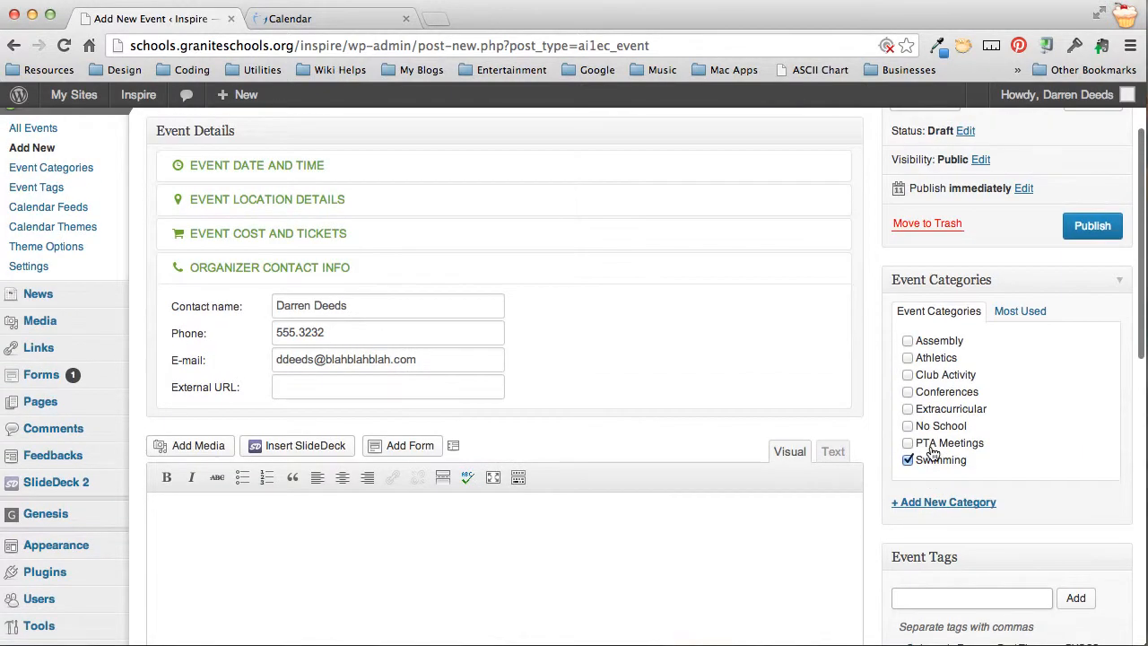
pyautogui.click(410, 419)
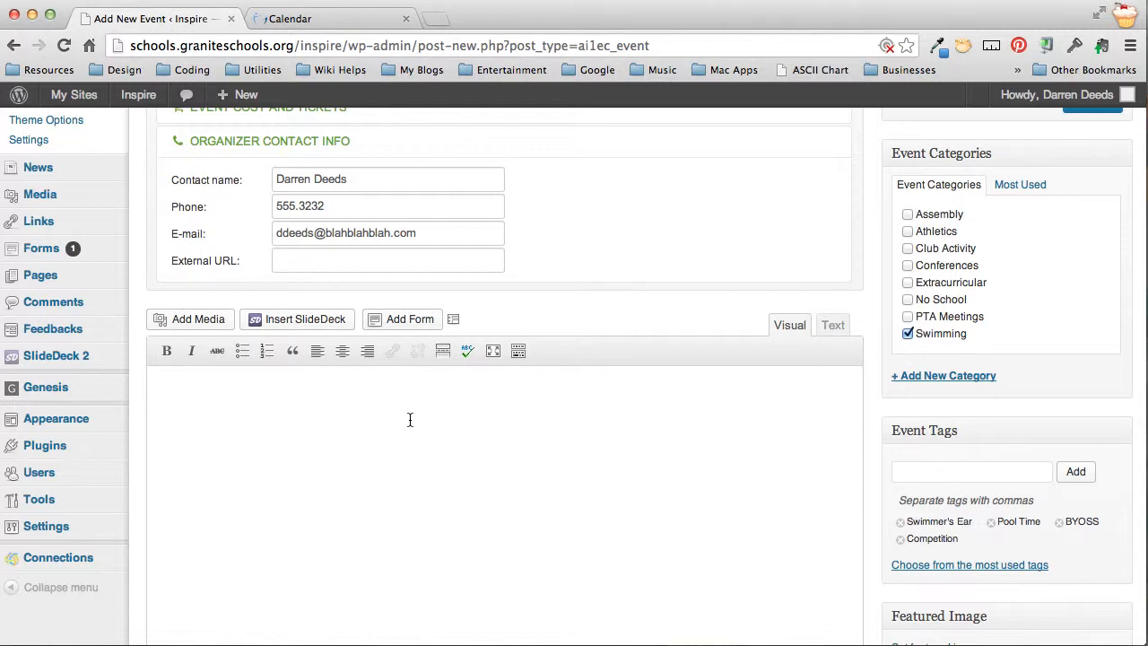
# Finish the description with last year's 2:00 finish challenge and the most-pool-time question
pyautogui.write("Last year's winners were d")
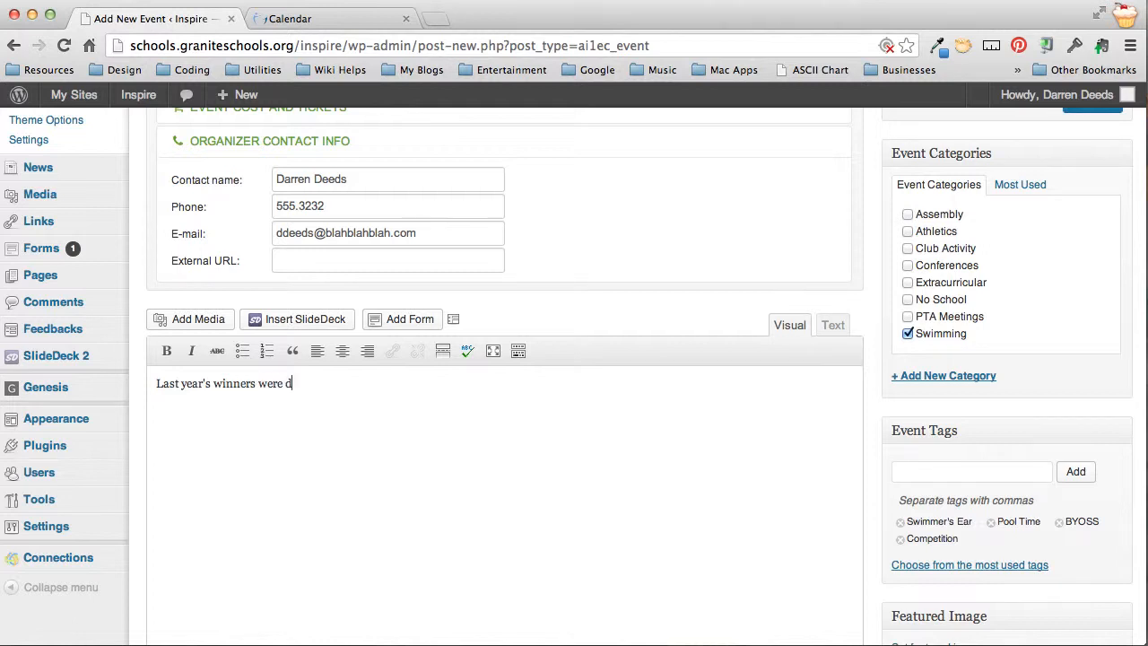
pyautogui.write('one by 2:00 in the afte')
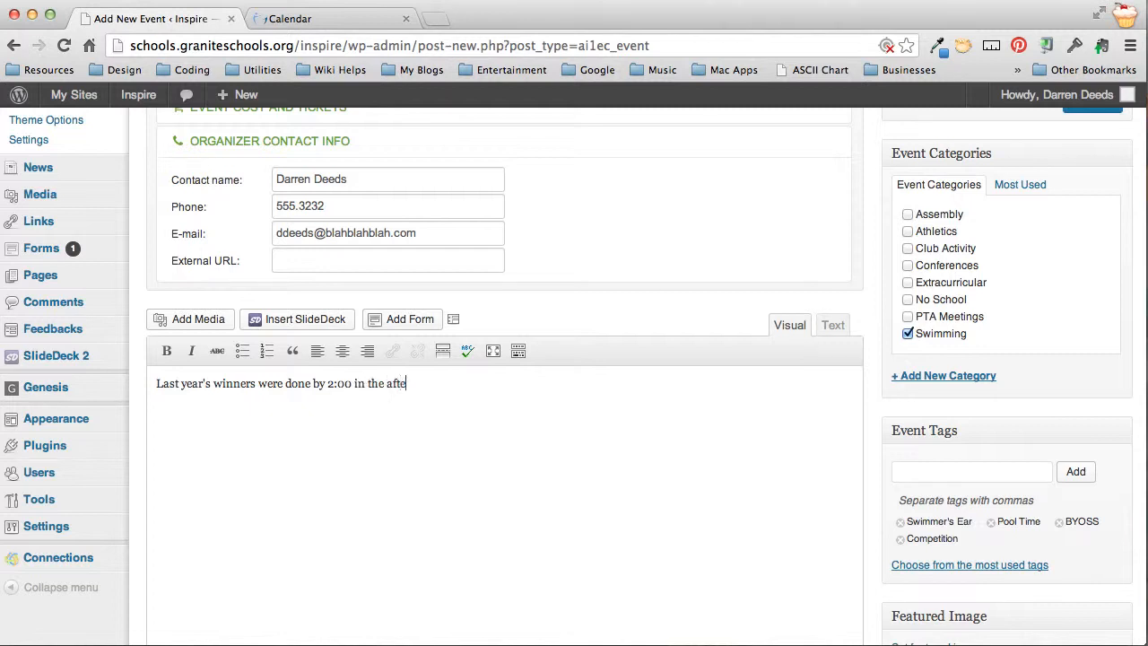
pyautogui.write('rnoon. Can you beat them? Who')
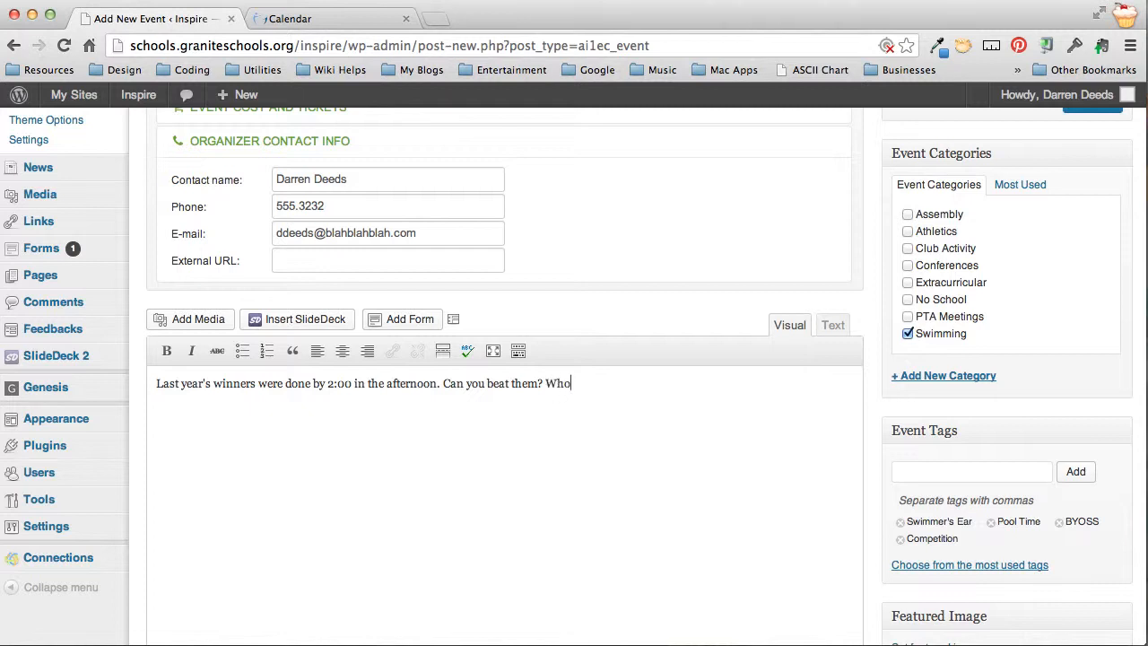
pyautogui.write(' will take home the certificat')
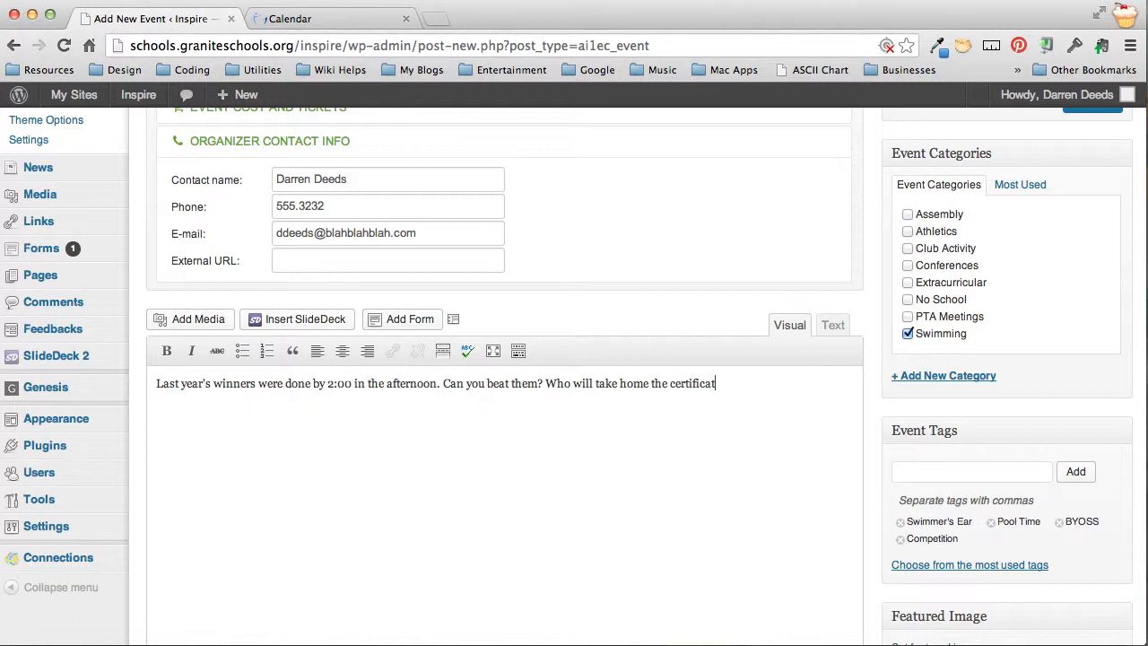
pyautogui.write('e granting the most p')
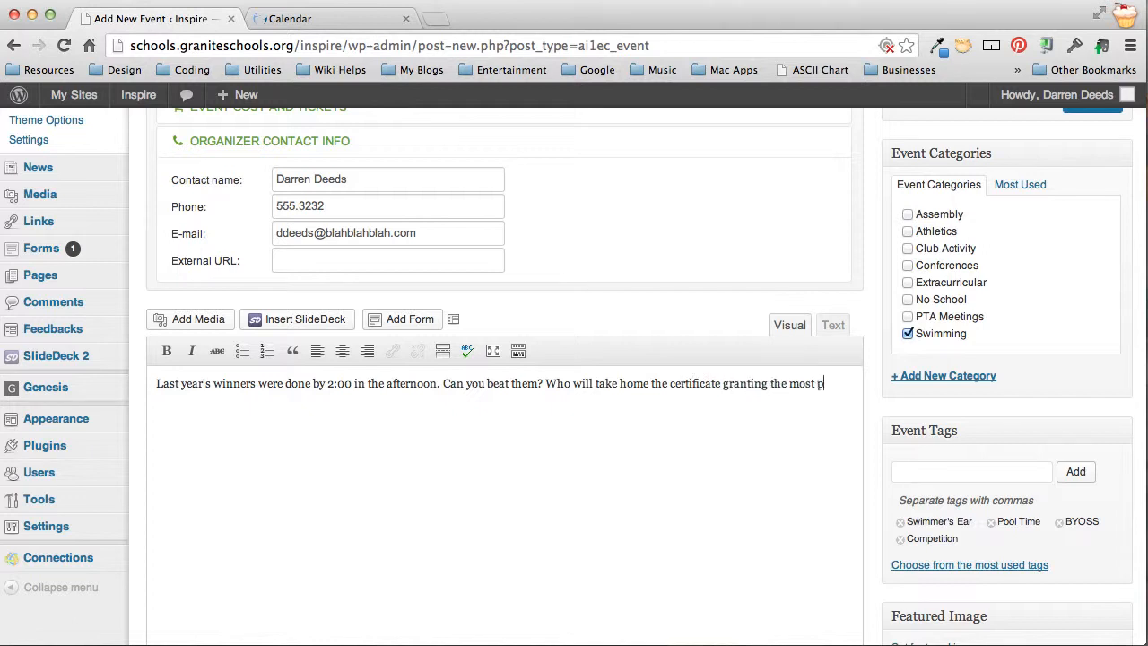
pyautogui.write('time?')
pyautogui.scroll(-1, 355, 426)
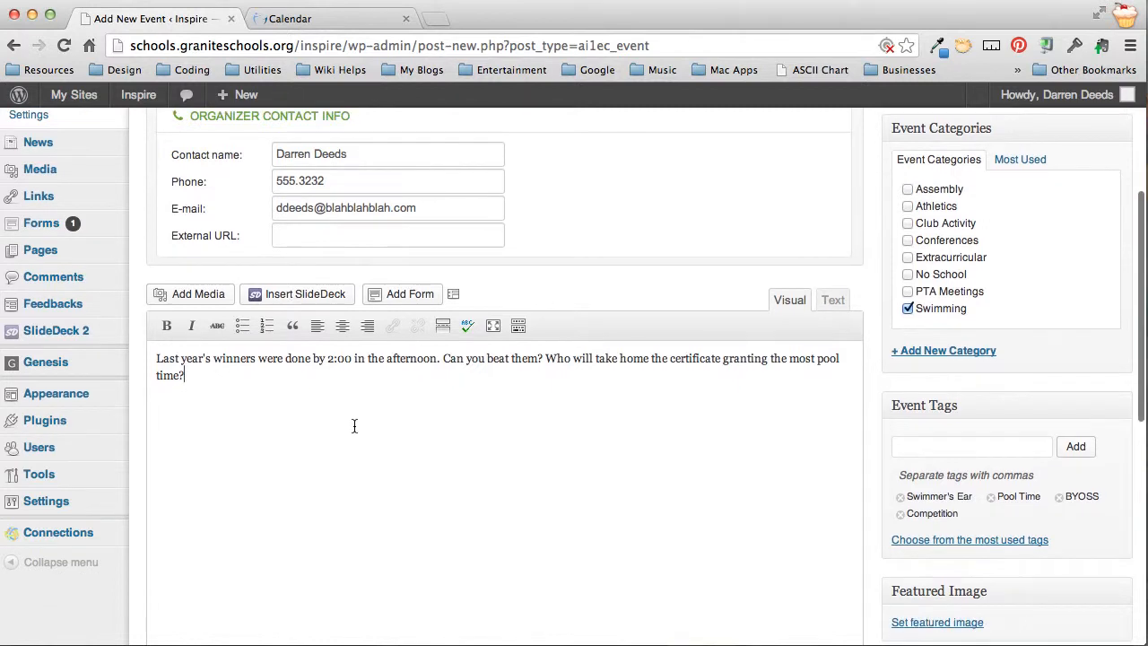
pyautogui.press('Return')
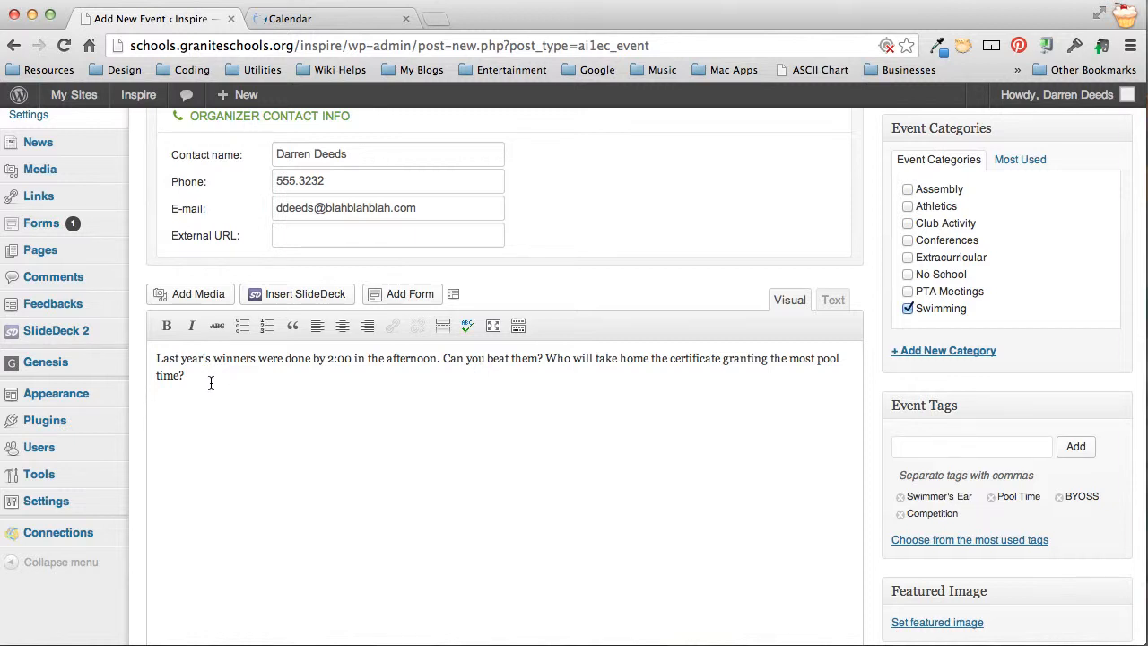
# Publish the Swimmer's Meet for Pool Time event, then switch to the school calendar
pyautogui.click(155, 358)
pyautogui.scroll(5, 635, 392)
pyautogui.scroll(-2, 632, 391)
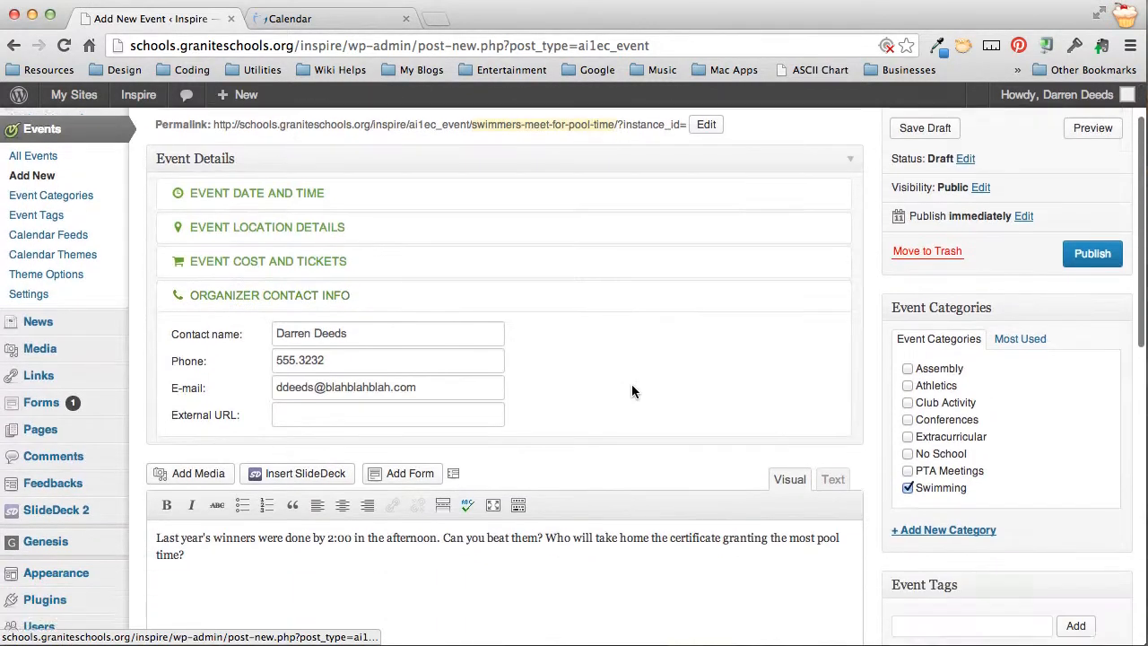
pyautogui.scroll(3, 632, 391)
pyautogui.scroll(-6, 632, 388)
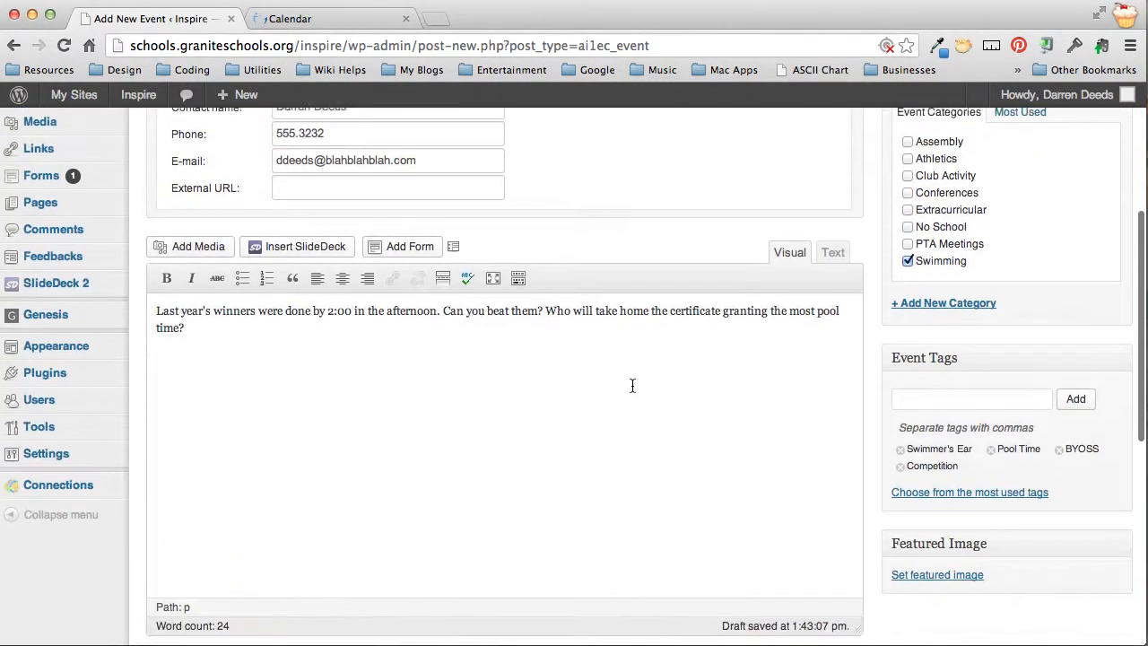
pyautogui.scroll(-2, 633, 385)
pyautogui.scroll(8, 633, 385)
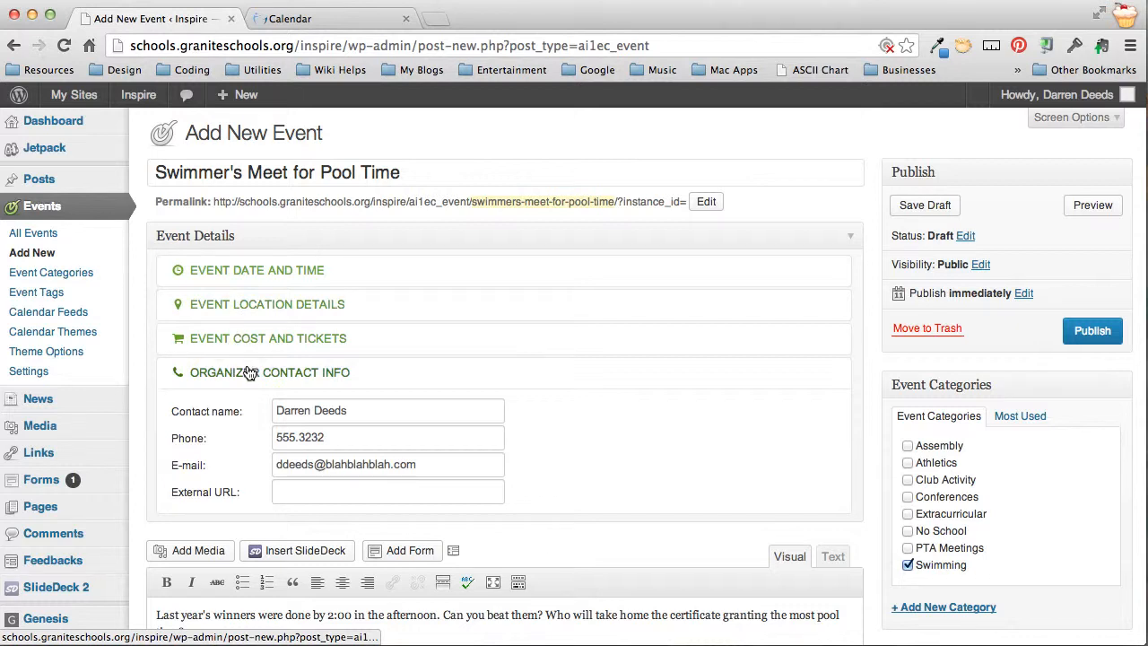
pyautogui.scroll(-5, 250, 372)
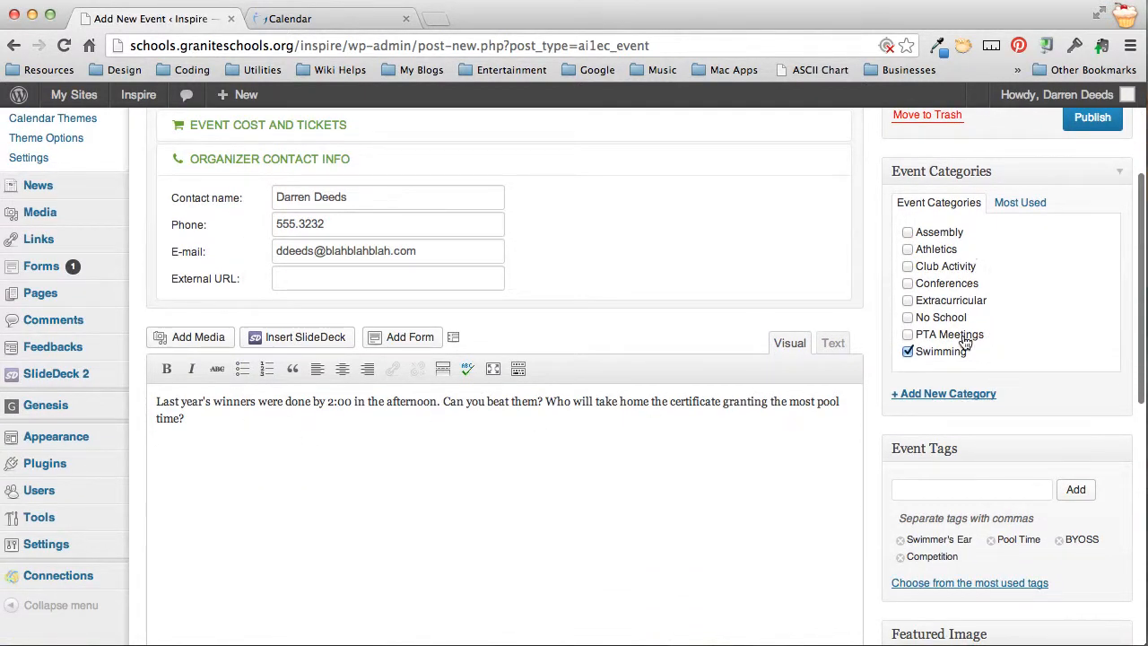
pyautogui.scroll(4, 978, 565)
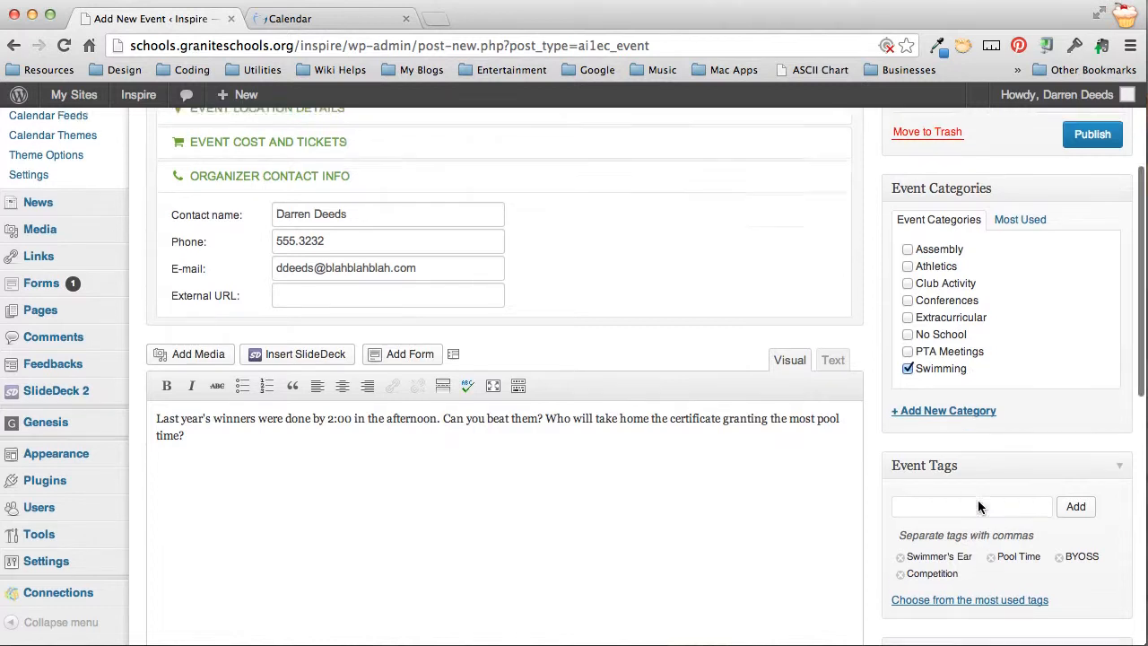
pyautogui.click(1090, 276)
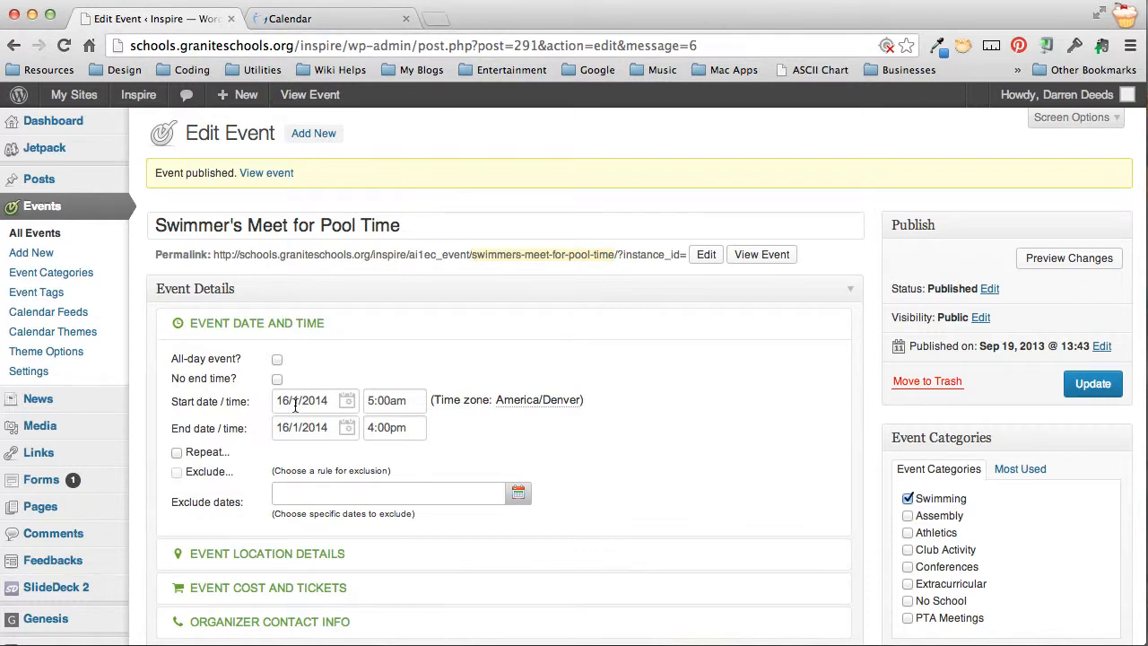
pyautogui.click(296, 19)
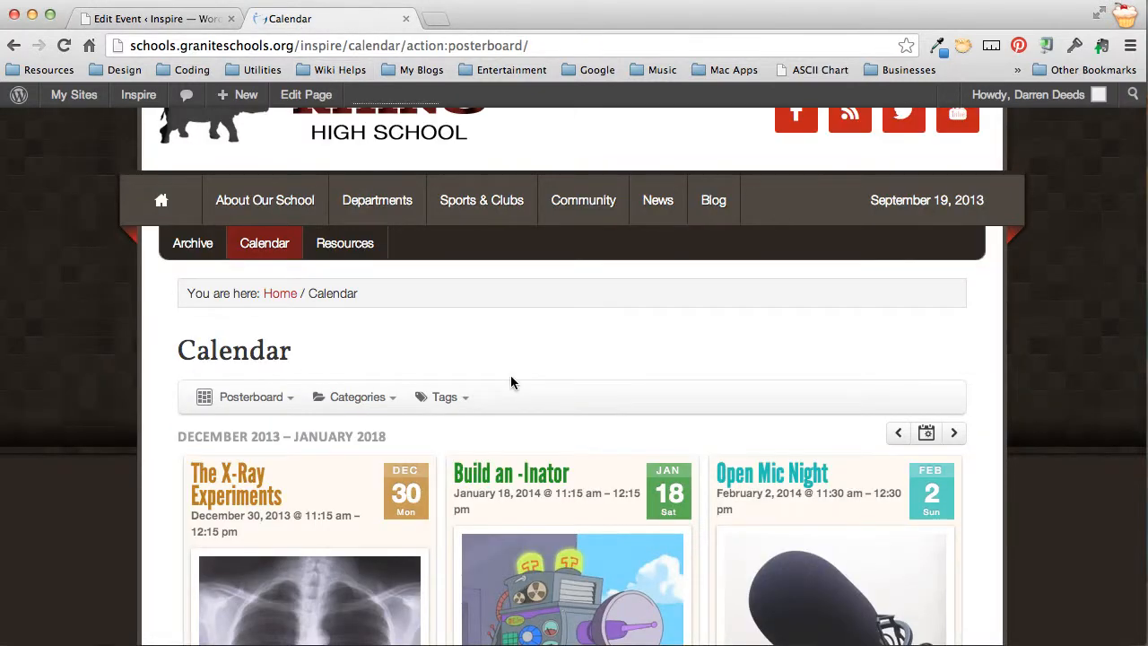
# Reload the school calendar and scroll to the new Swimmer's Meet event card
pyautogui.press('super+r')
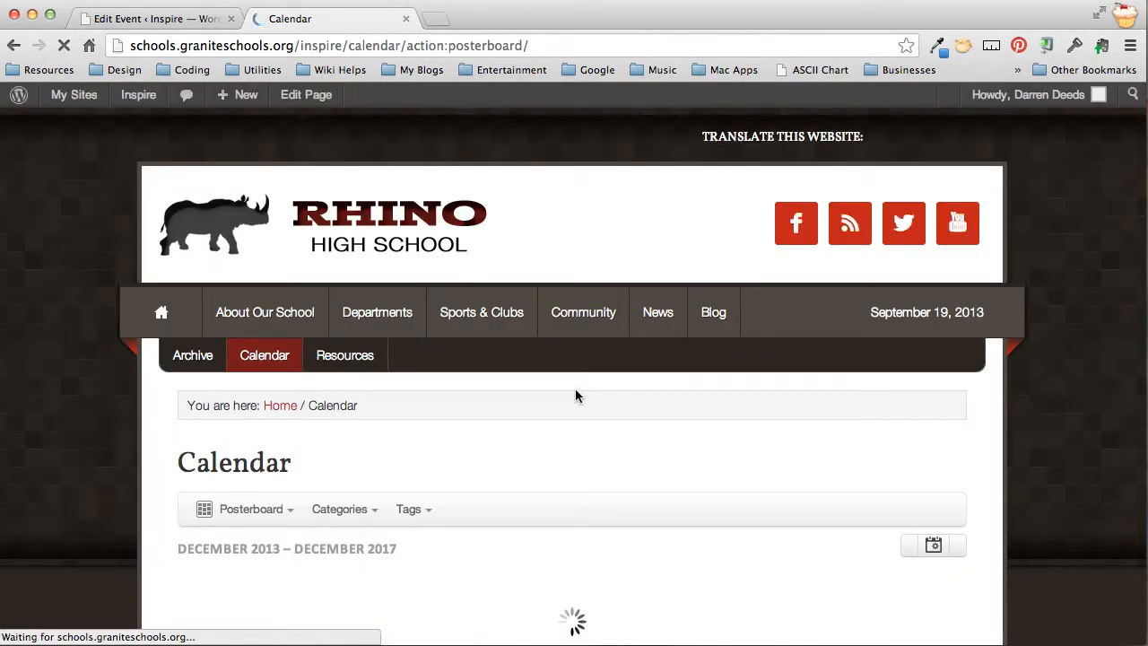
pyautogui.scroll(-4, 575, 395)
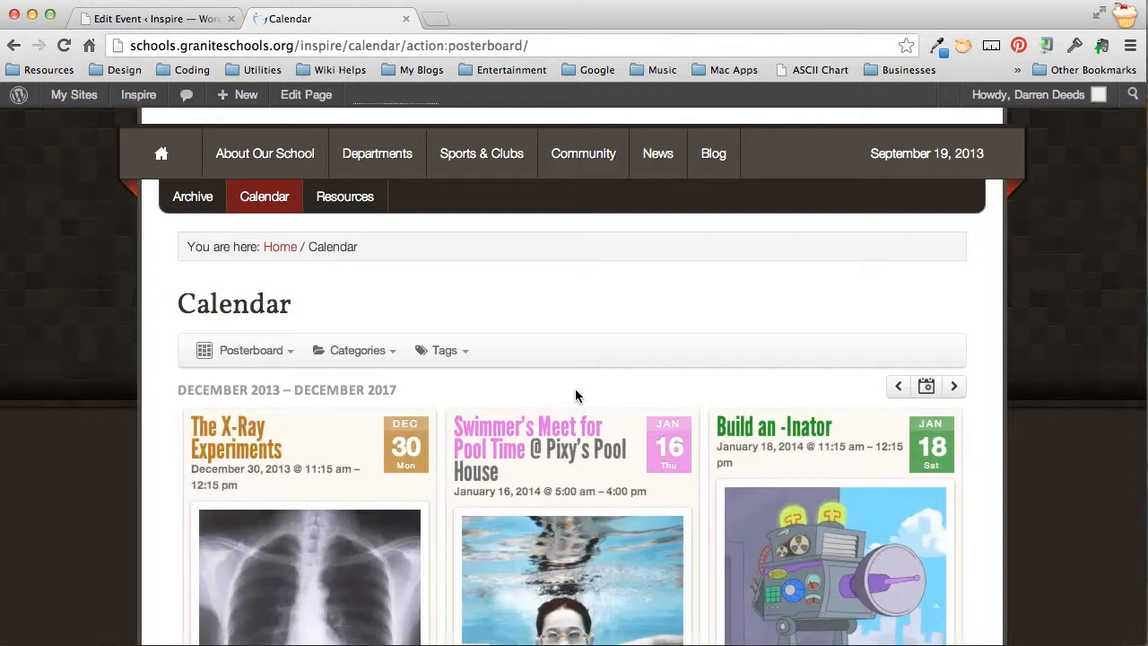
pyautogui.scroll(-3, 575, 389)
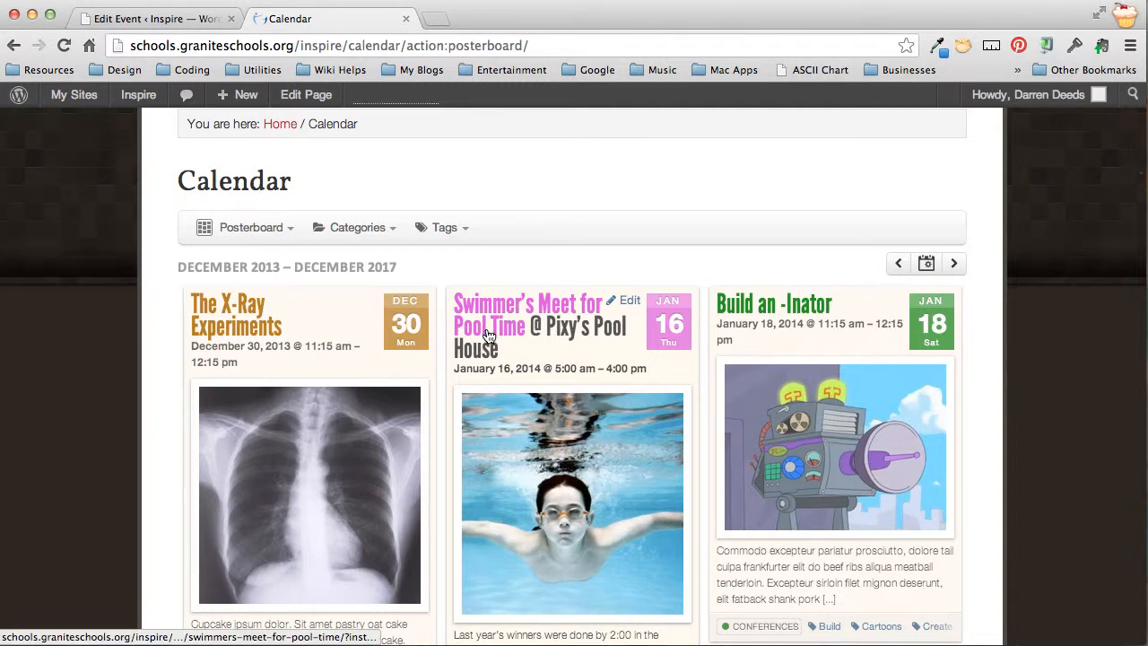
pyautogui.scroll(-1, 592, 346)
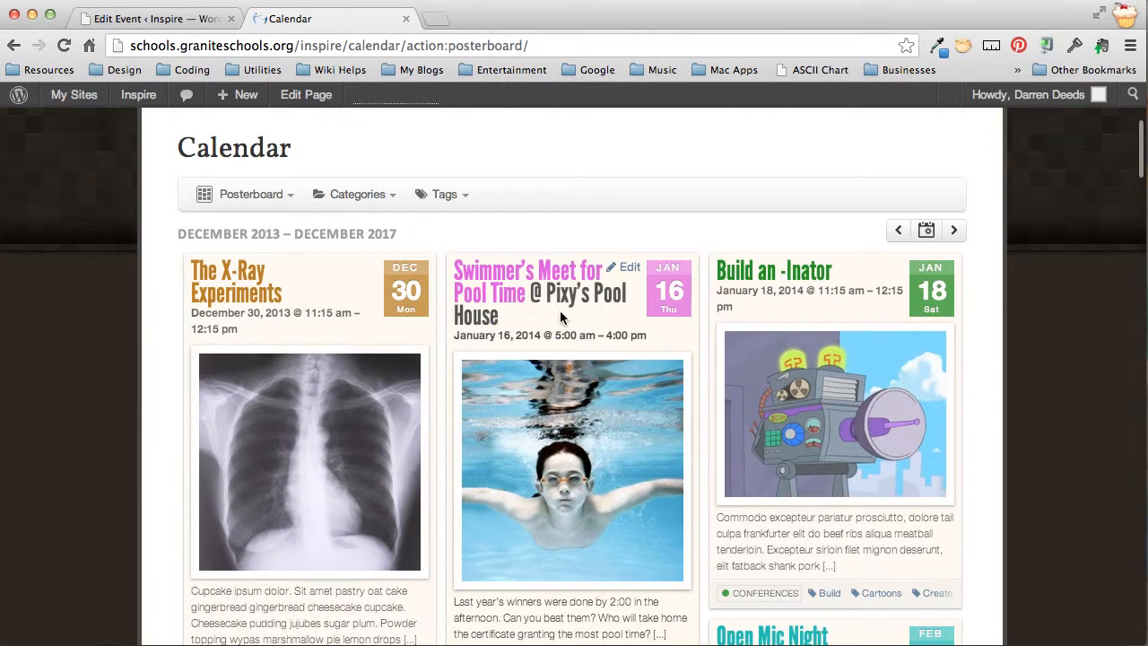
pyautogui.scroll(-5, 561, 431)
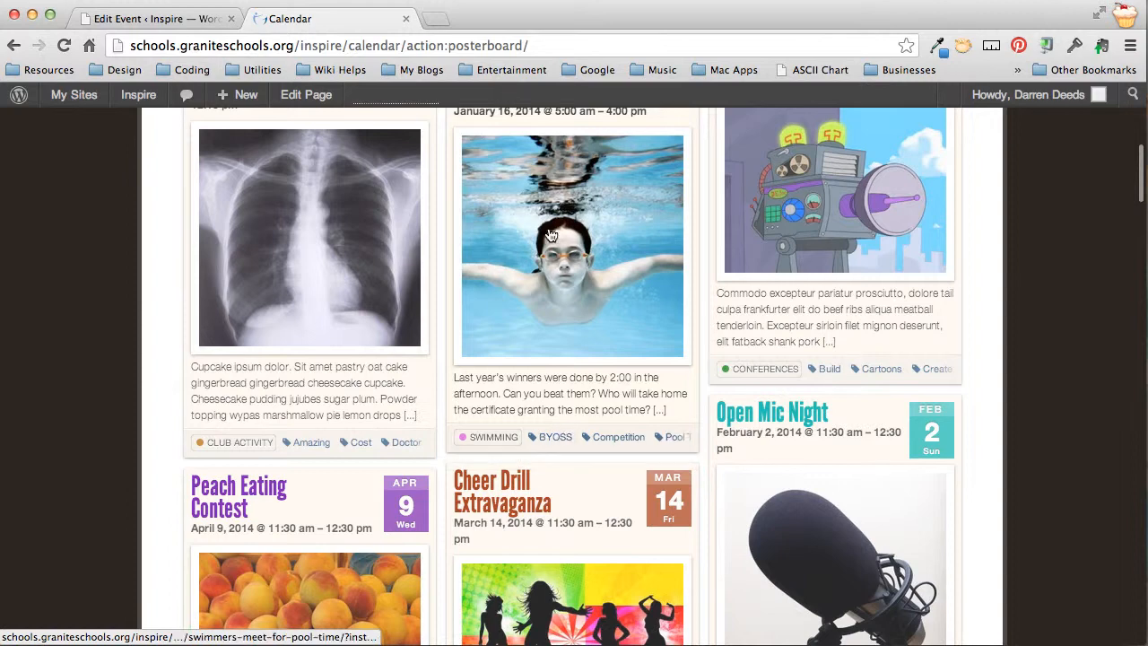
pyautogui.scroll(4, 572, 297)
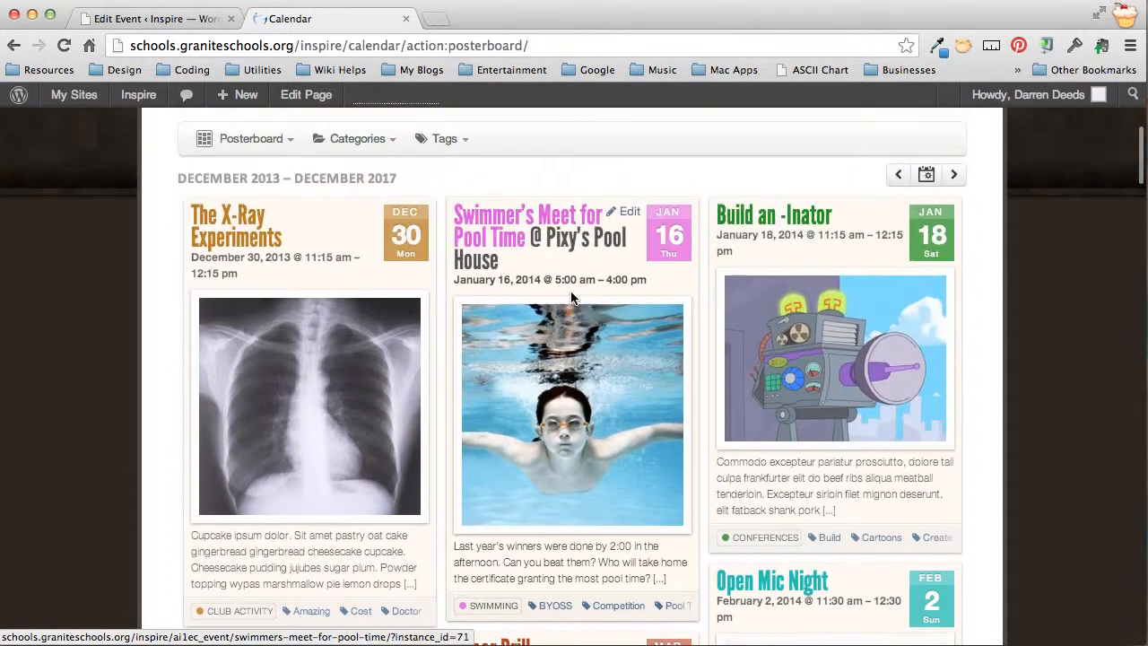
pyautogui.scroll(1, 571, 297)
# Open the Swimmer's Meet for Pool Time event page to review it, then return to the editor
pyautogui.click(518, 265)
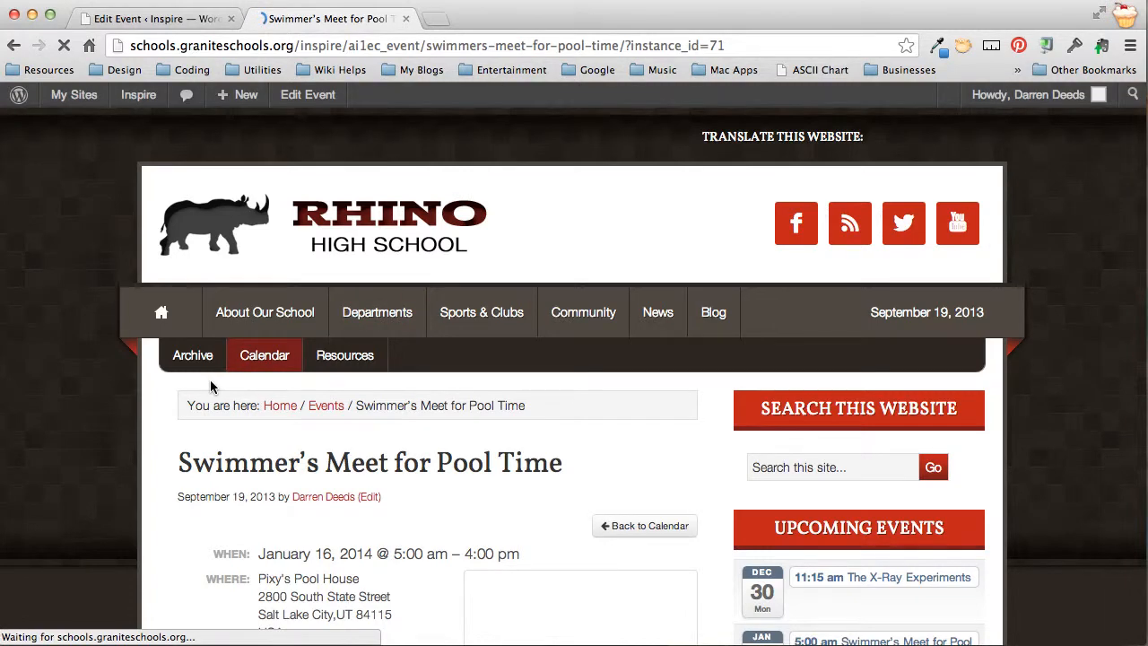
pyautogui.scroll(-10, 211, 387)
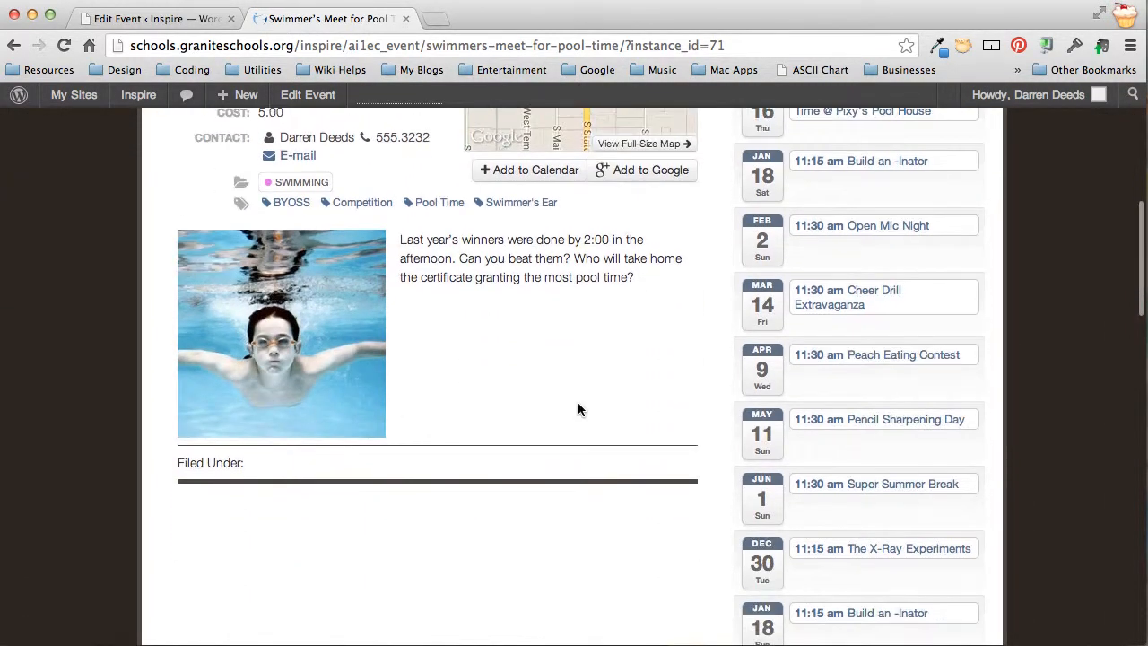
pyautogui.scroll(5, 634, 382)
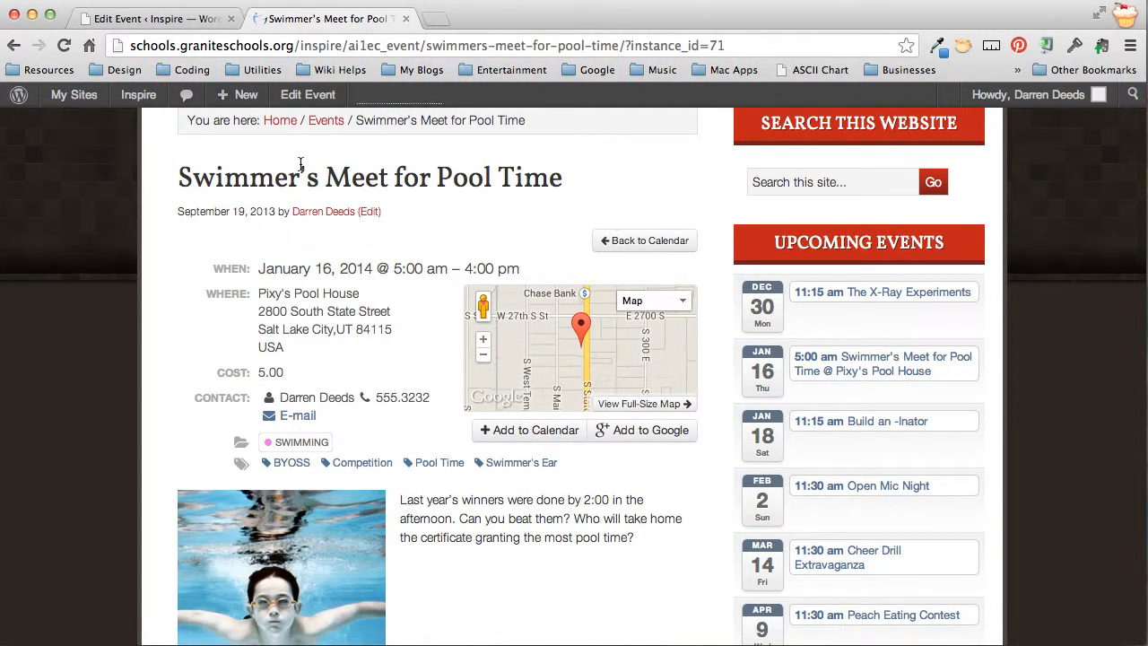
pyautogui.click(182, 22)
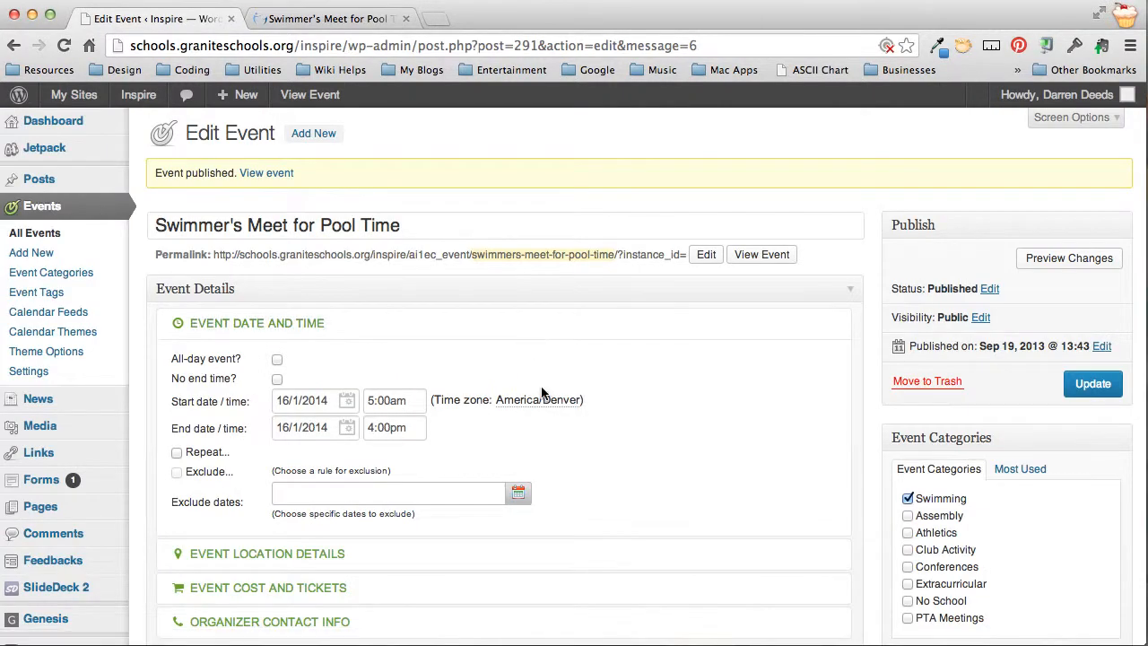
# Show the All Events list and confirm Swimmer's Meet for Pool Time is published
pyautogui.scroll(-1, 541, 392)
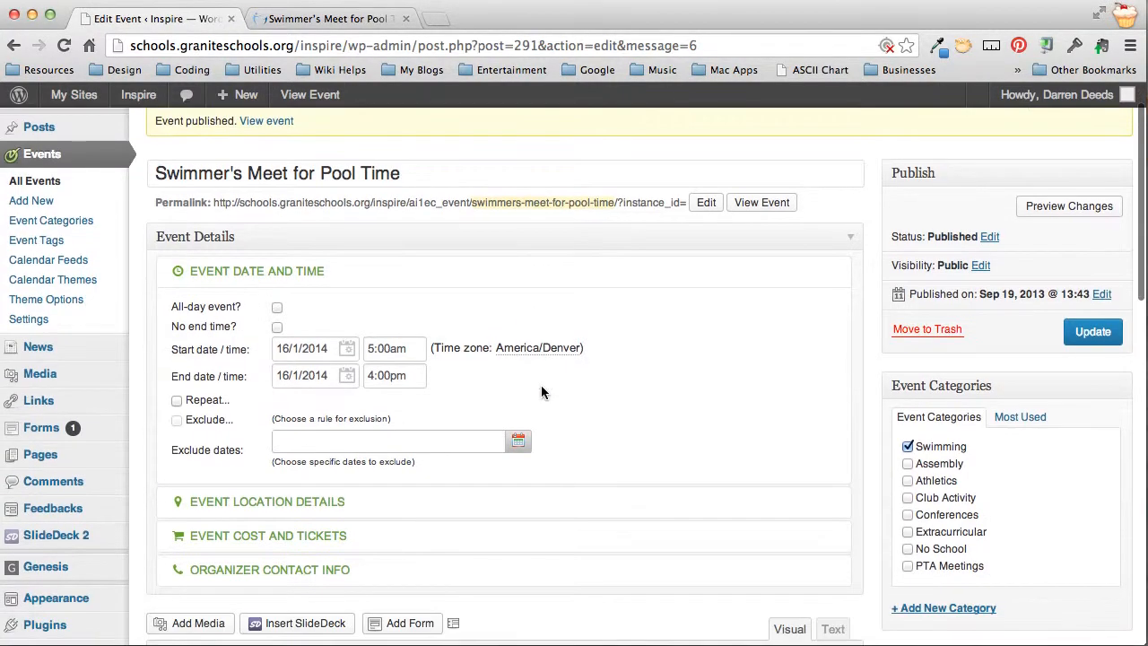
pyautogui.click(31, 183)
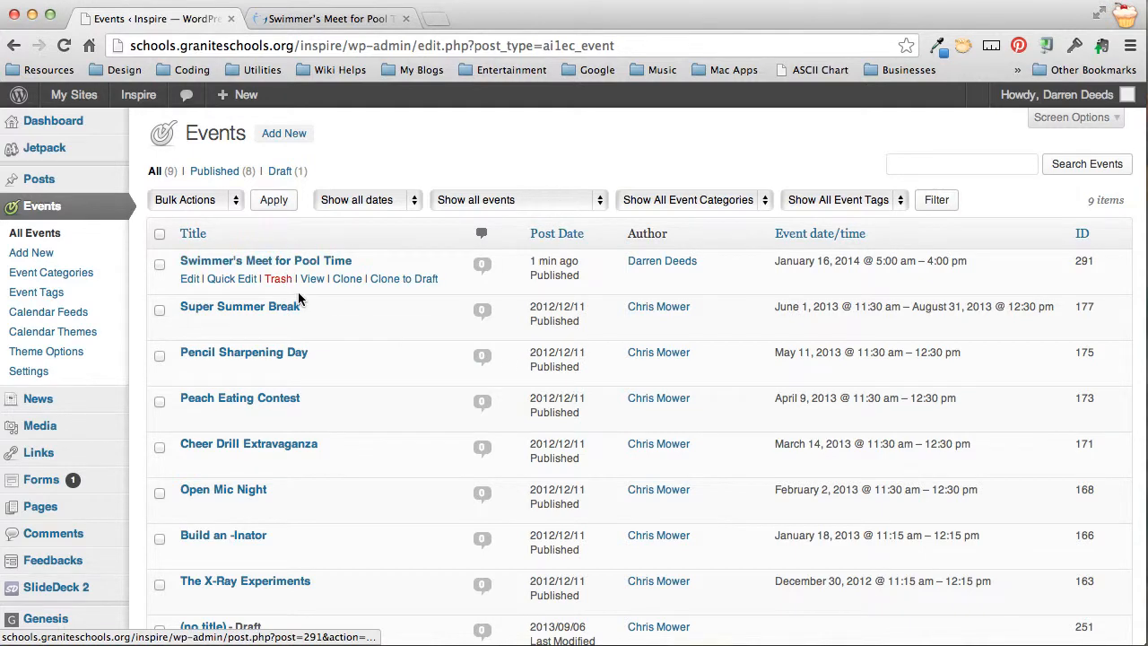
pyautogui.scroll(-3, 298, 293)
pyautogui.scroll(5, 300, 296)
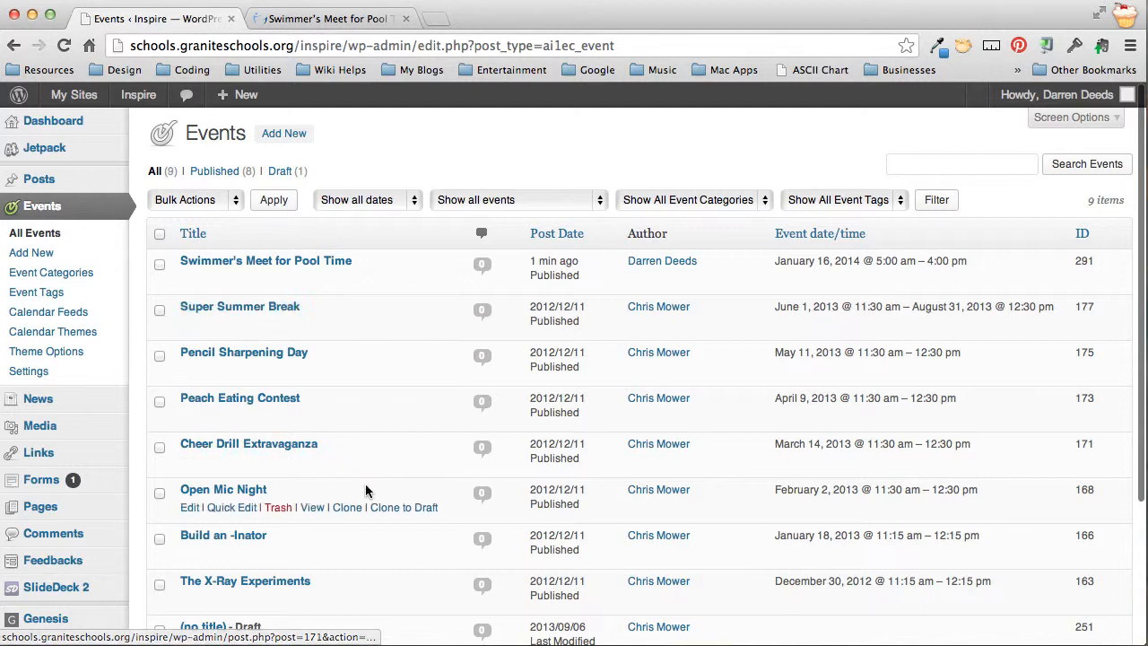
pyautogui.scroll(-2, 377, 485)
pyautogui.scroll(2, 383, 480)
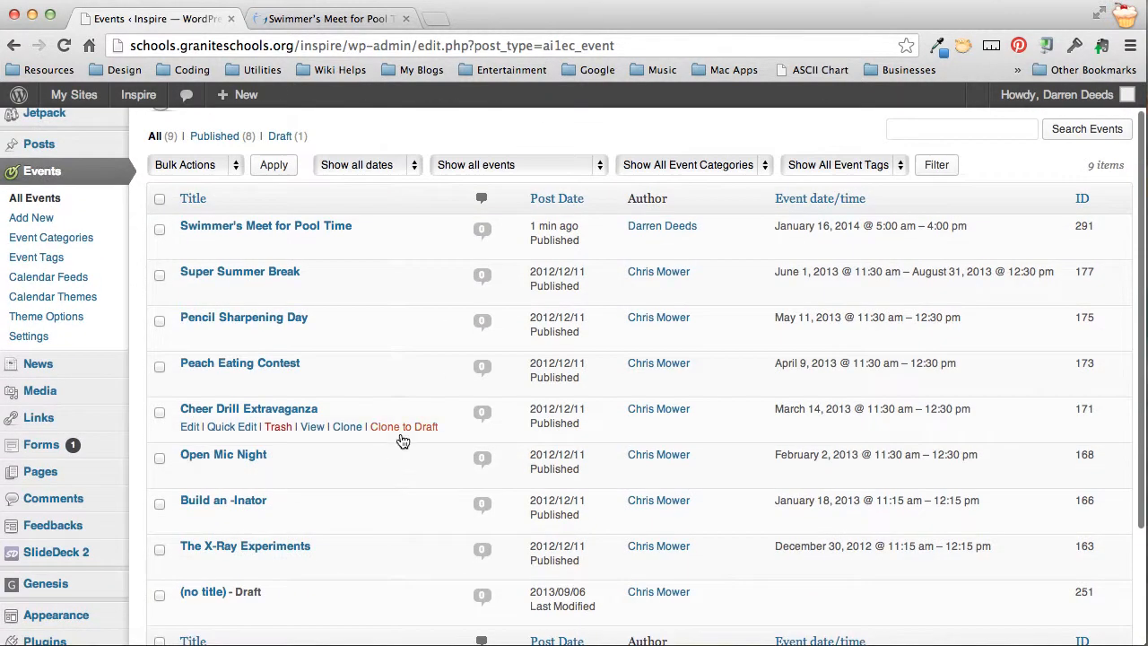
pyautogui.scroll(1, 426, 380)
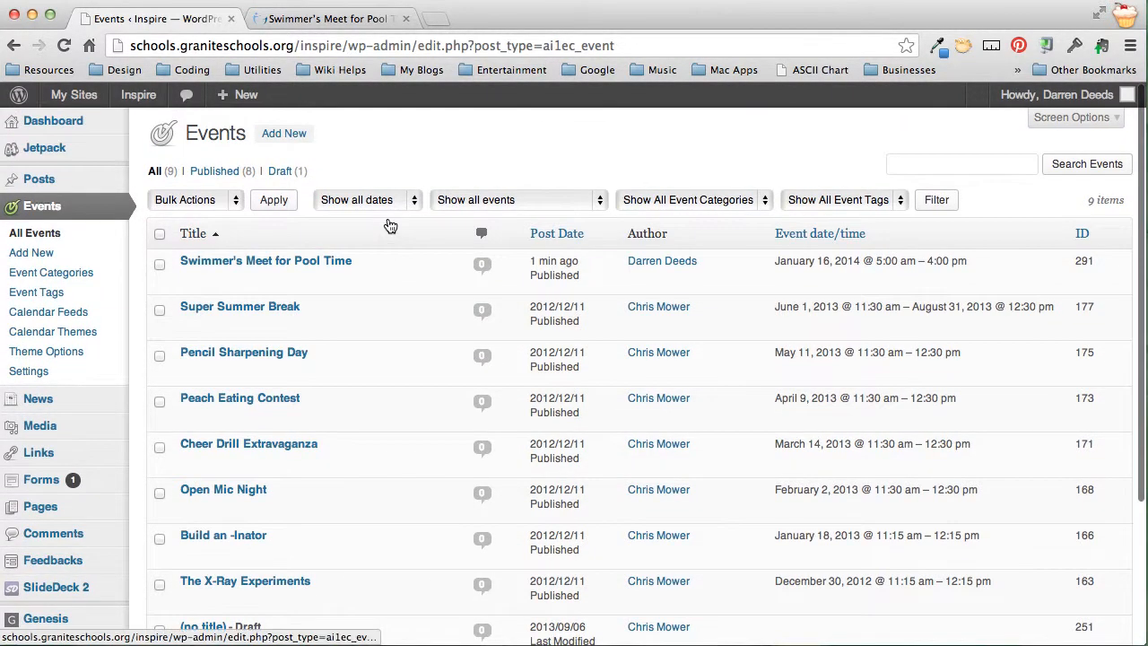